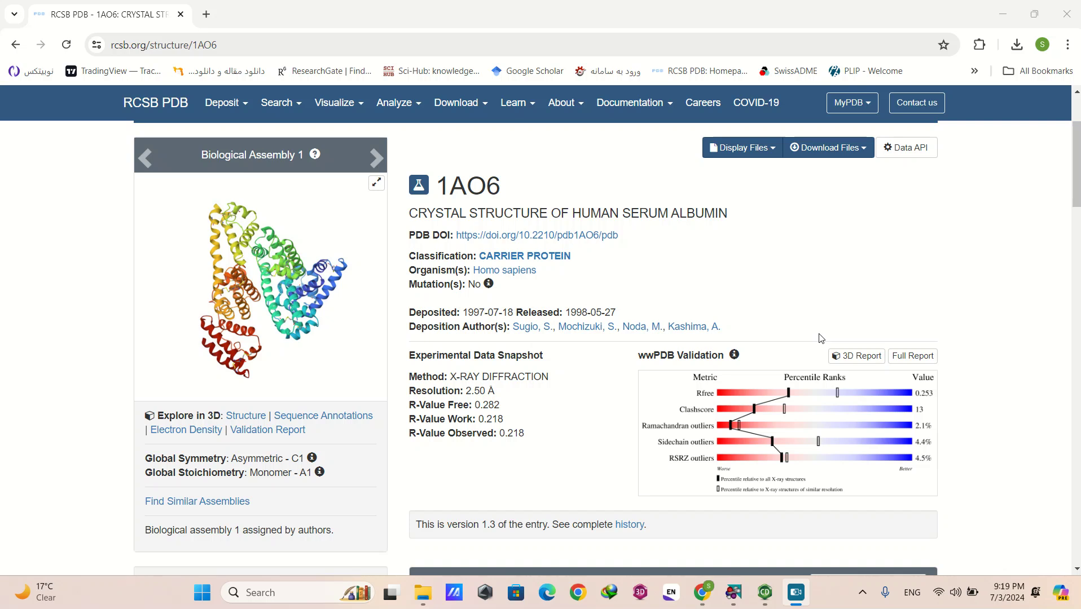
- Examine the 1AO6 human serum albumin entry, including its experimental data, macromolecule chains and validation sections
scroll(821, 338, "up", 1)
scroll(821, 338, "down", 1)
scroll(872, 303, "down", 1)
scroll(873, 304, "up", 1)
scroll(873, 303, "up", 2)
scroll(897, 377, "down", 1)
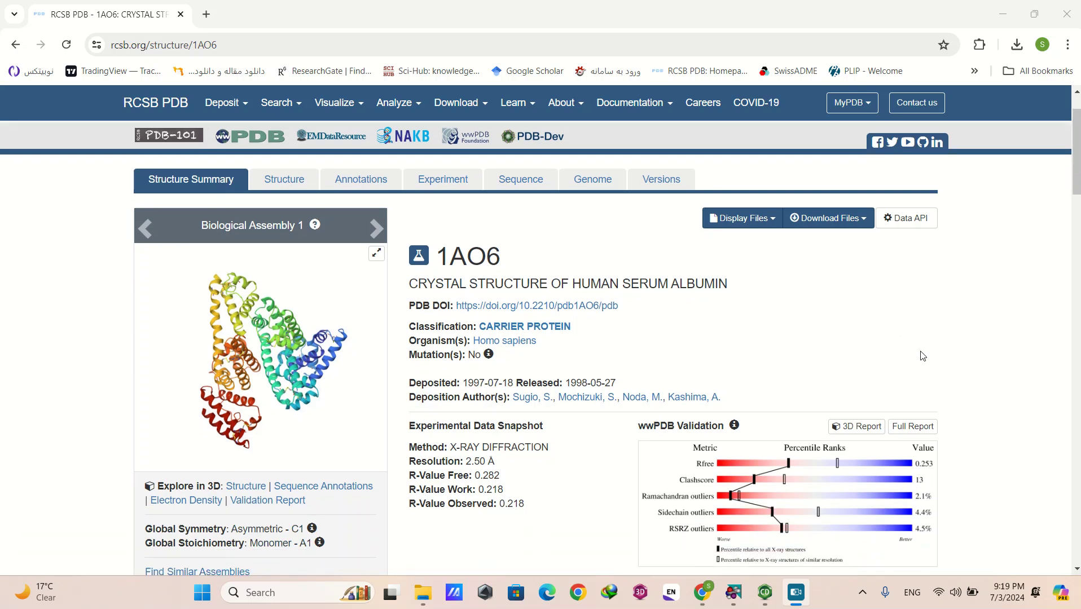
scroll(923, 355, "down", 14)
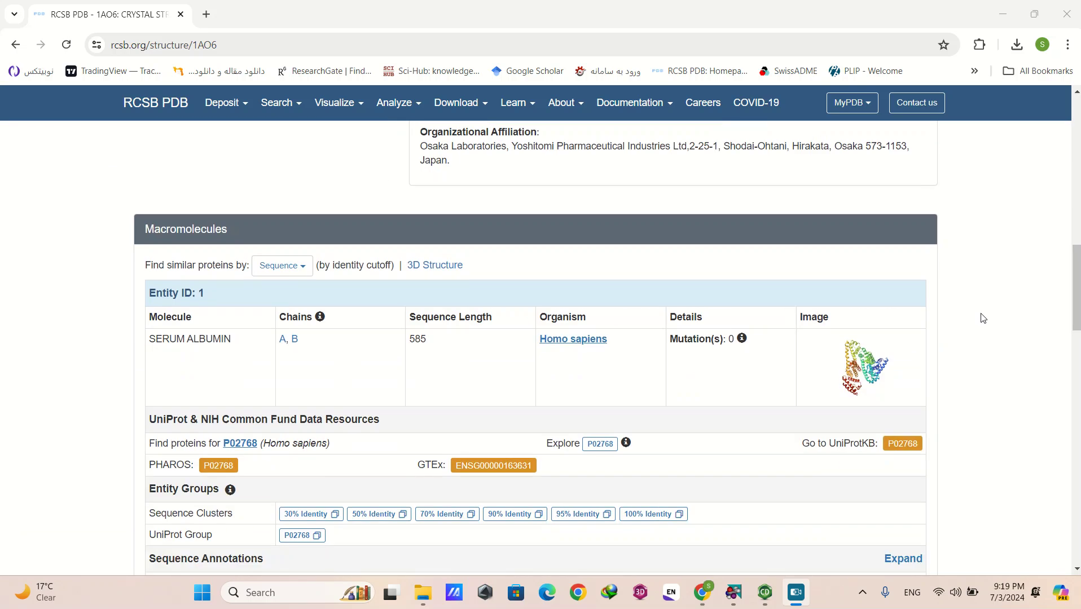
scroll(982, 318, "up", 5)
scroll(982, 318, "down", 8)
scroll(982, 318, "down", 7)
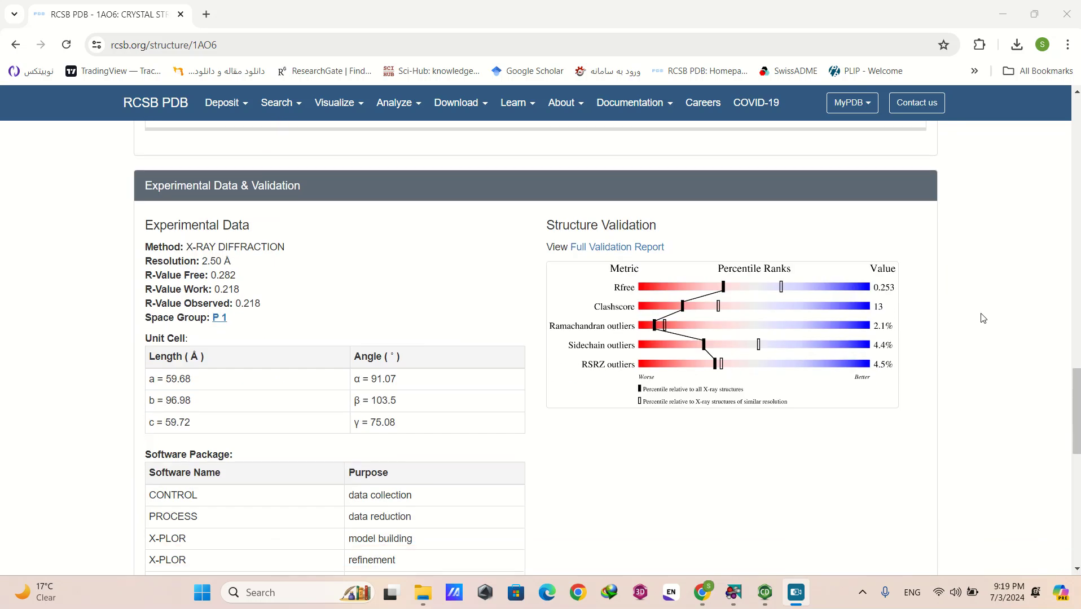
scroll(982, 318, "up", 8)
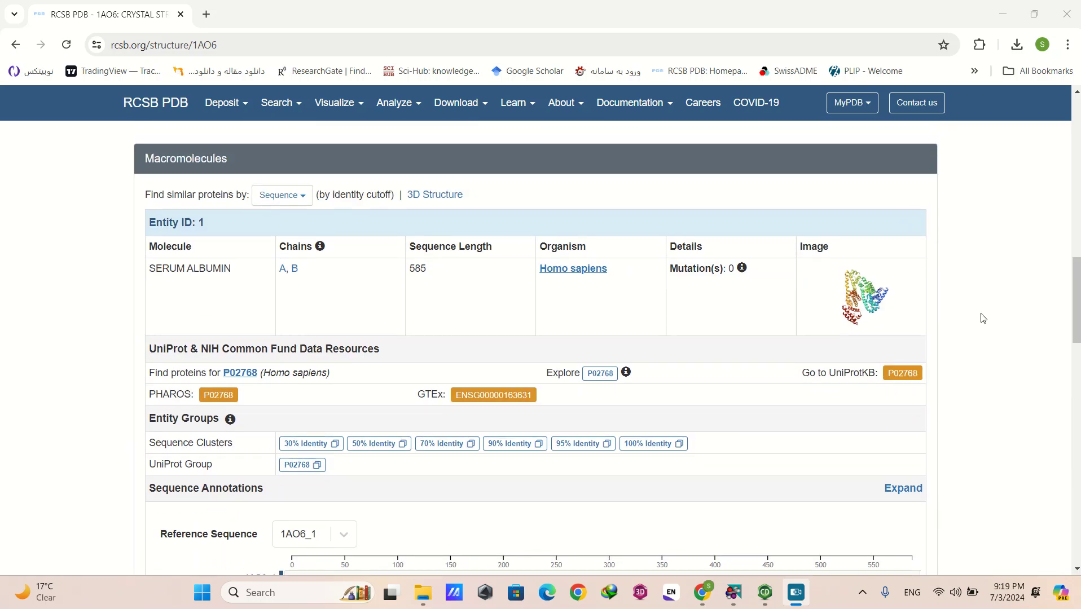
scroll(982, 318, "up", 4)
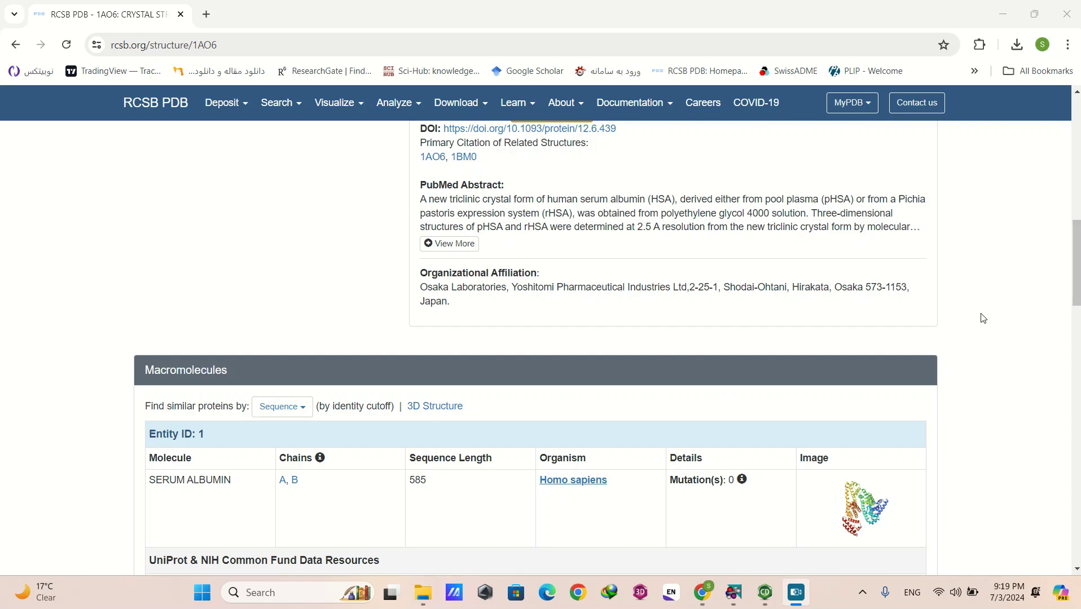
scroll(982, 317, "down", 2)
scroll(982, 318, "down", 1)
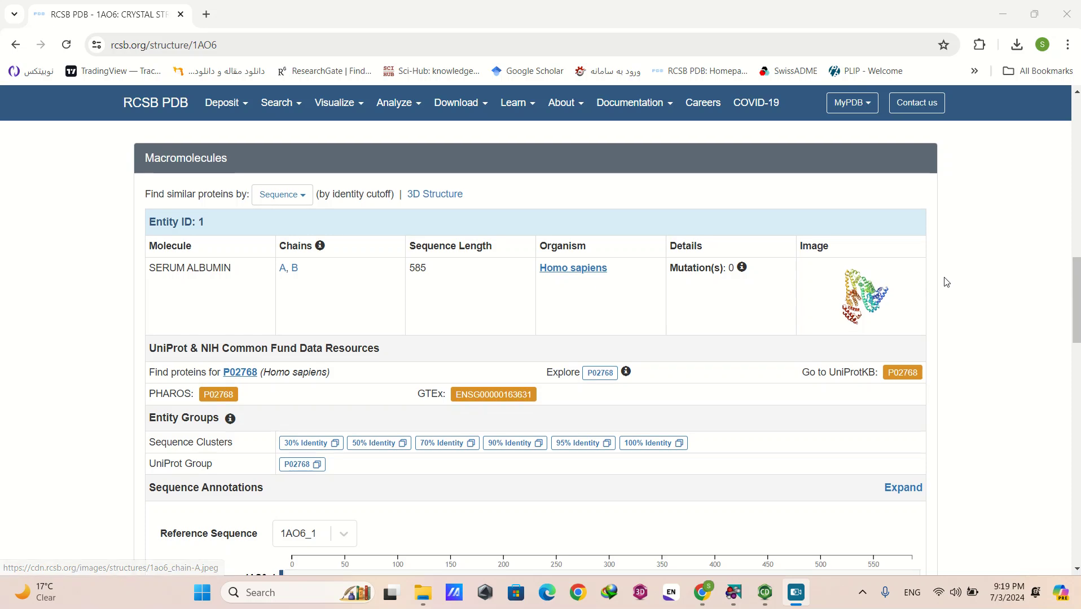
scroll(943, 280, "down", 5)
scroll(956, 277, "down", 7)
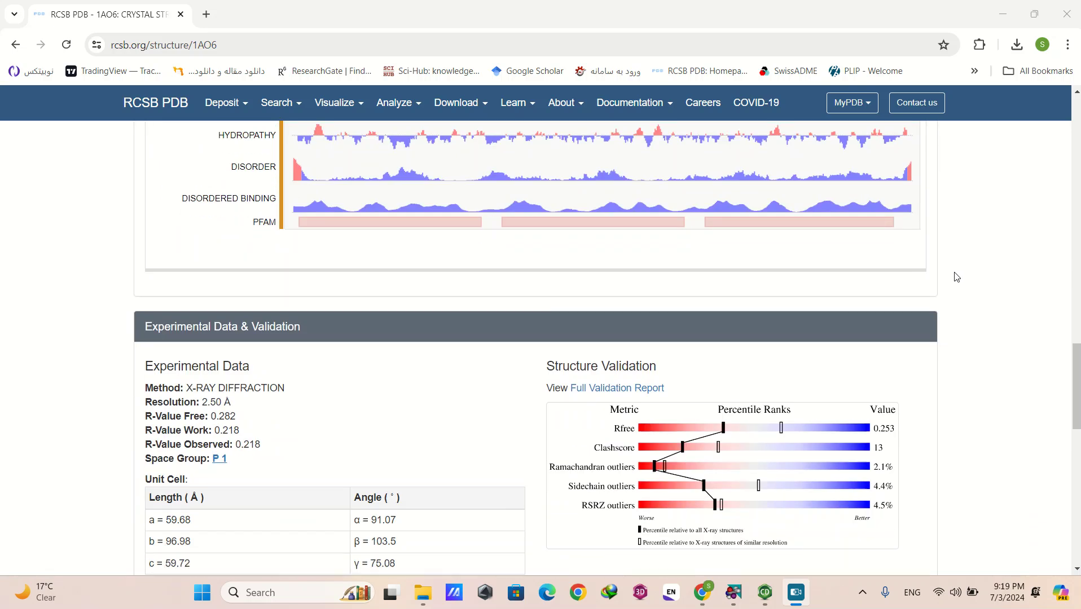
scroll(968, 273, "up", 10)
scroll(968, 273, "up", 10)
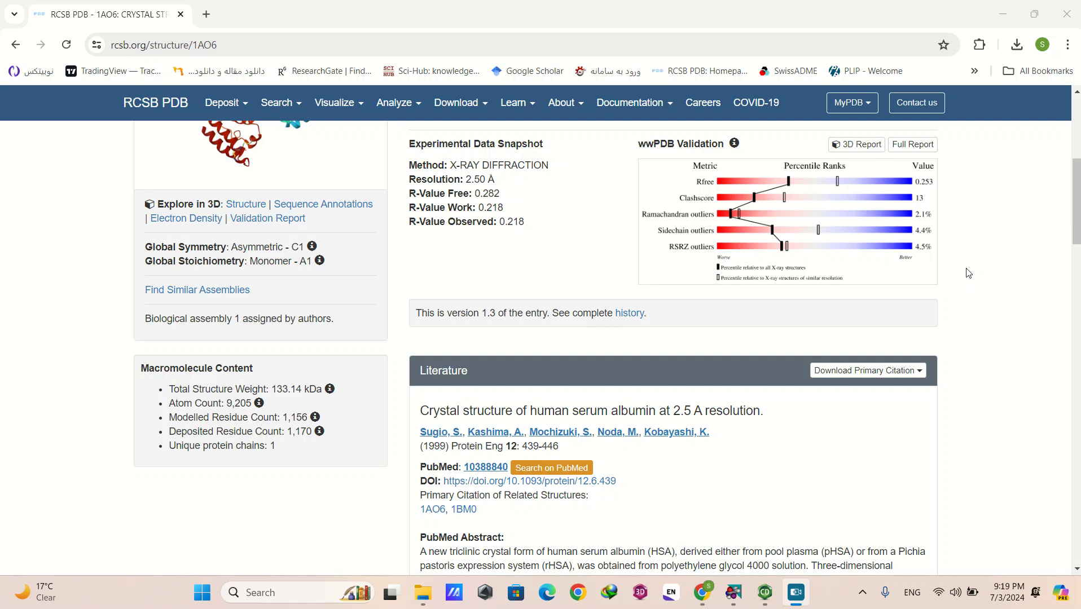
scroll(968, 273, "down", 1)
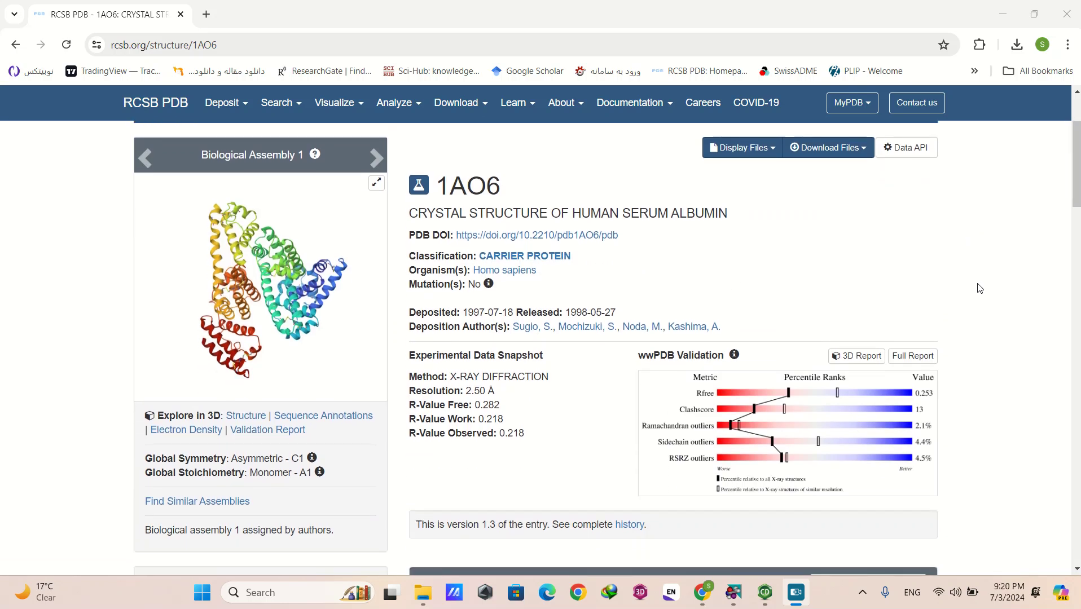
left_click(980, 288)
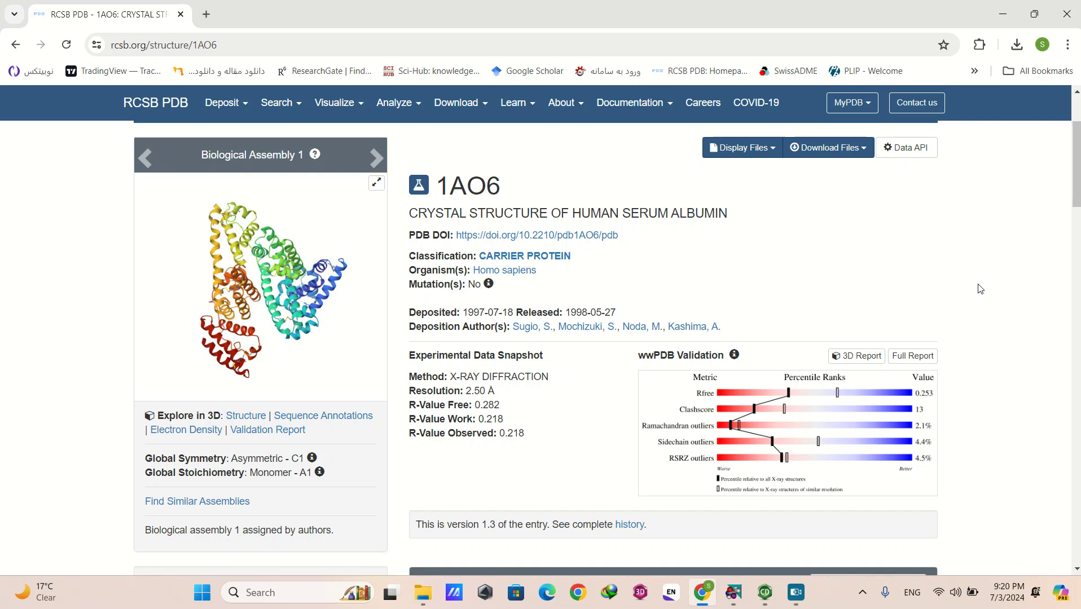
scroll(981, 289, "up", 3)
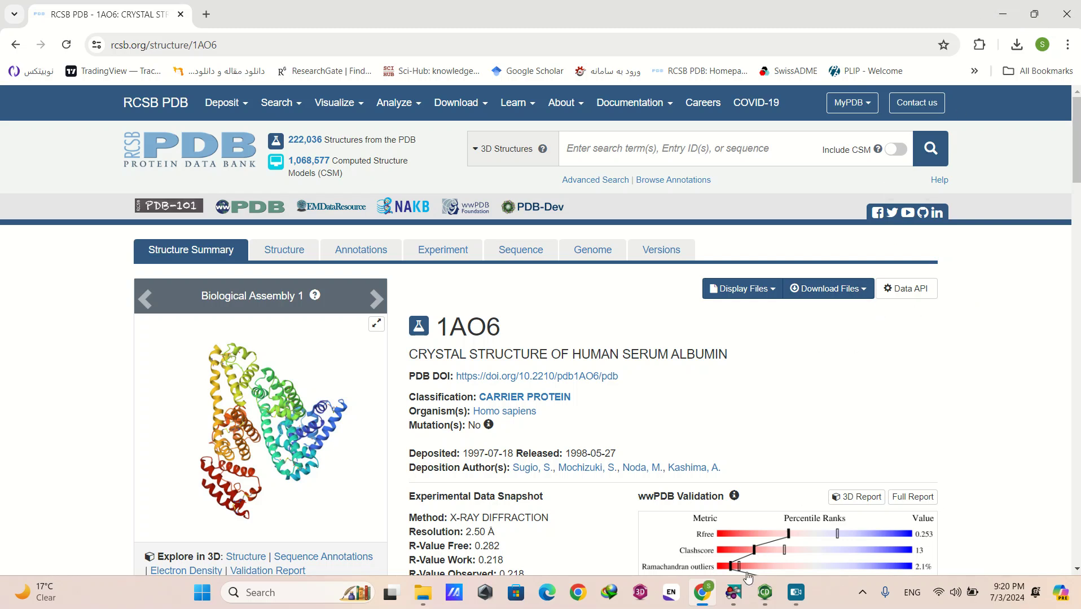
- Switch to ViewerLite and delete the Water chain and chain B from the 1ao6 structure
left_click(737, 592)
left_click(688, 349)
left_click_drag(688, 350, 403, 257)
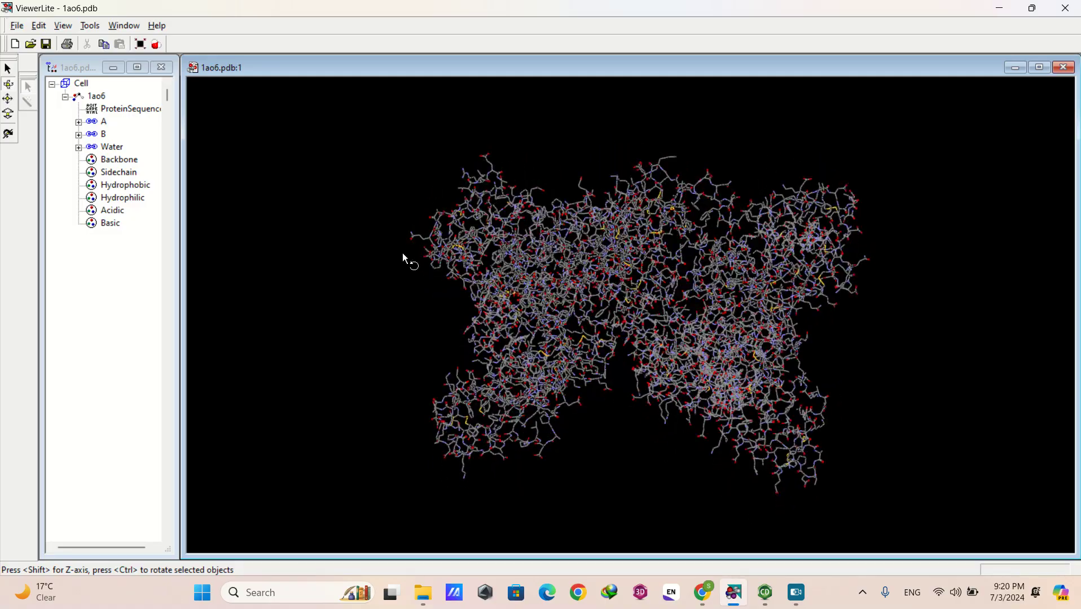
left_click(110, 148)
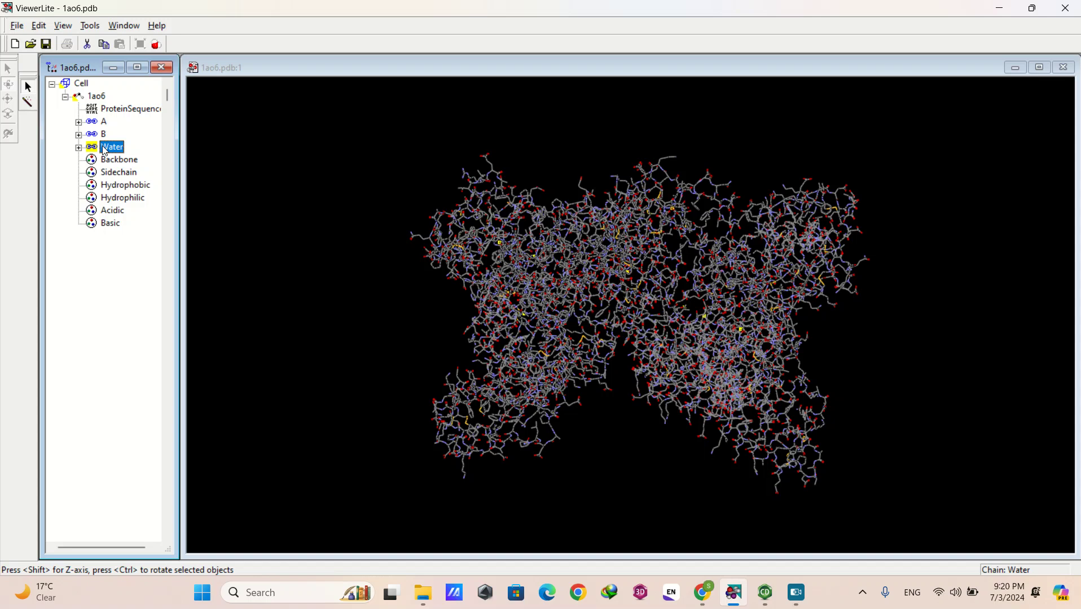
key("Delete")
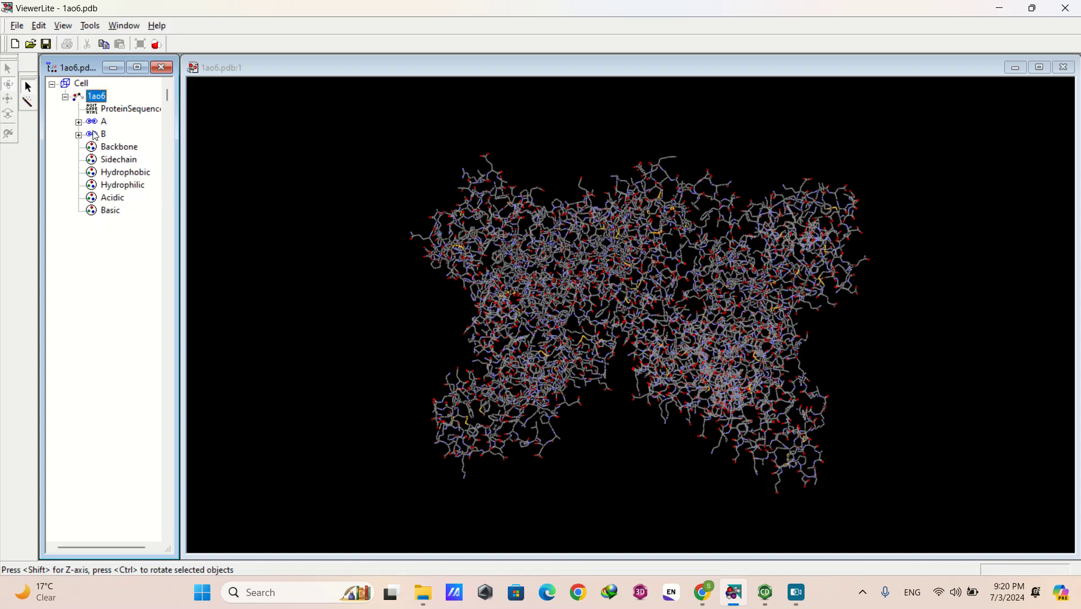
left_click(96, 135)
key("Delete")
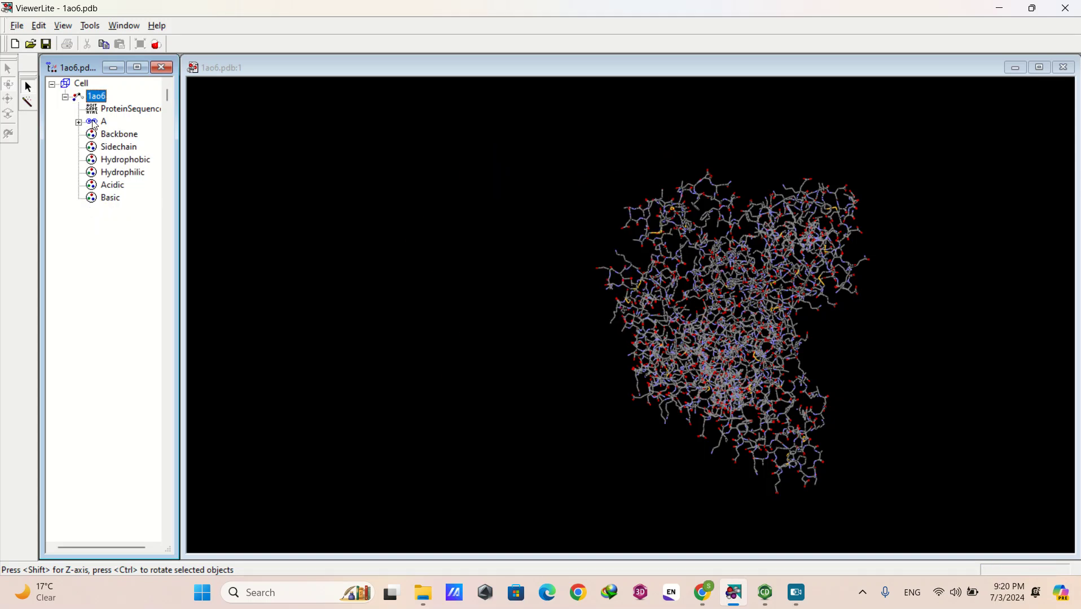
- Save the remaining chain A structure as a Brookhaven PDB file named r in the Desktop folder blind, and close ViewerLite
left_click(96, 121)
left_click(17, 25)
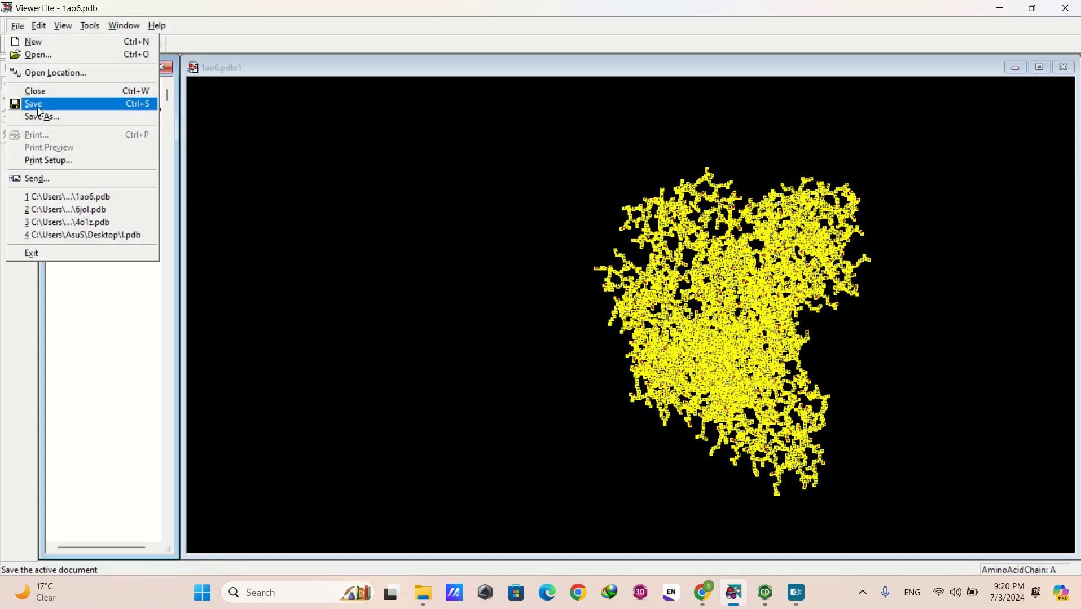
left_click(39, 115)
scroll(398, 273, "down", 3)
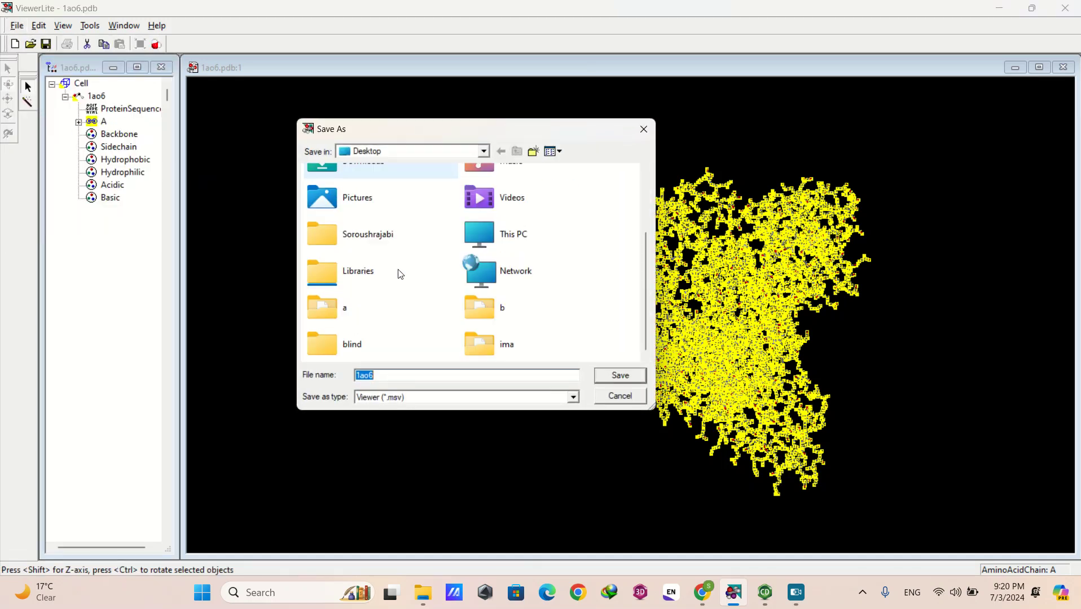
double_click(413, 346)
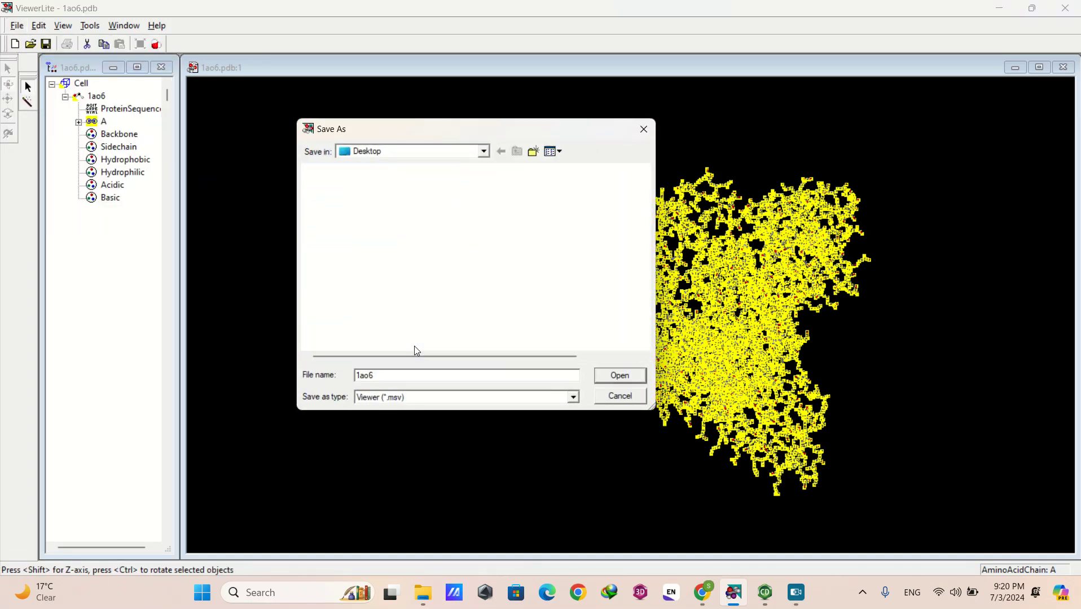
left_click(415, 398)
left_click(420, 421)
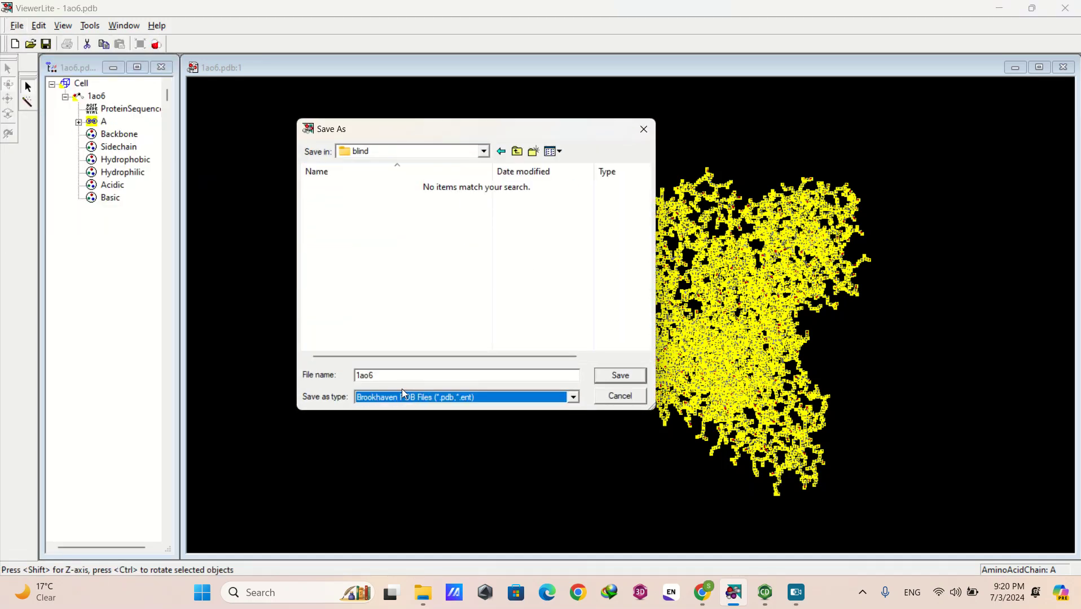
left_click_drag(389, 375, 313, 377)
key("BackSpace")
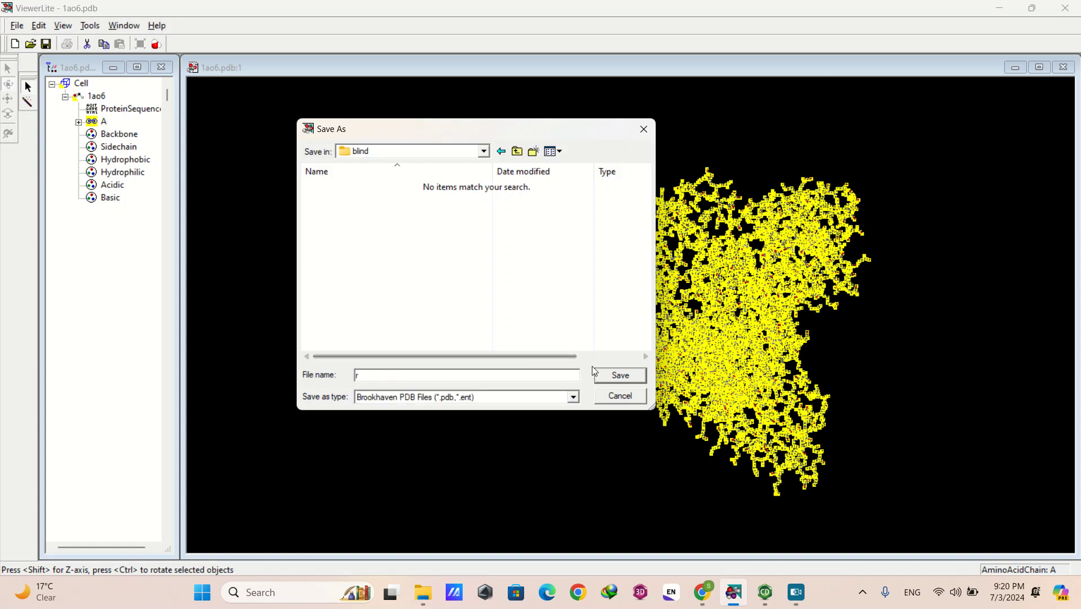
left_click(611, 375)
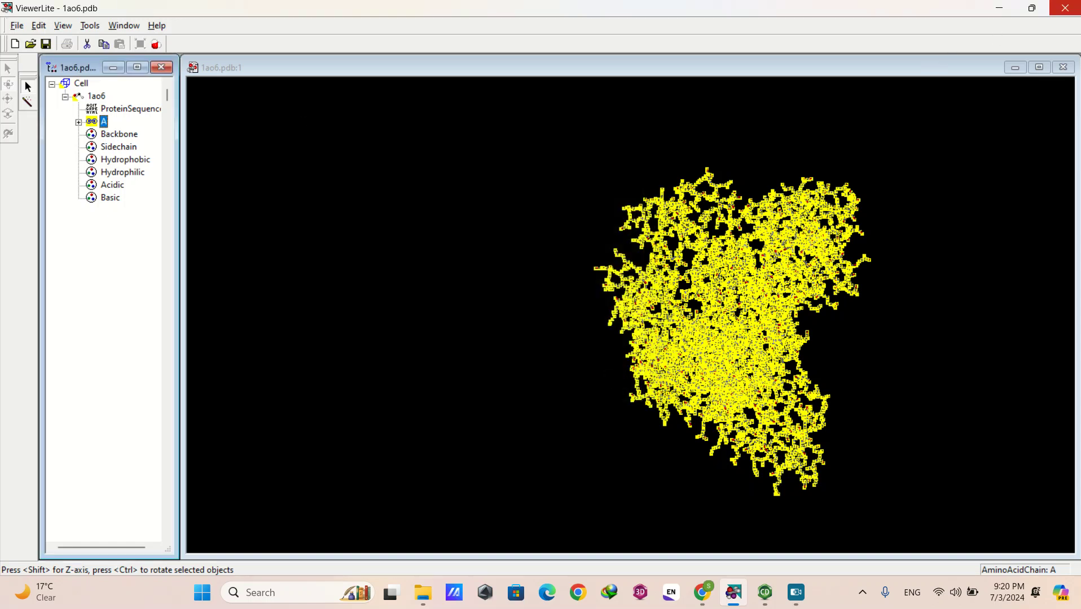
left_click(1066, 8)
- Switch to ChemDraw and insert the aspirin structure from its name into the blank document
left_click(1004, 13)
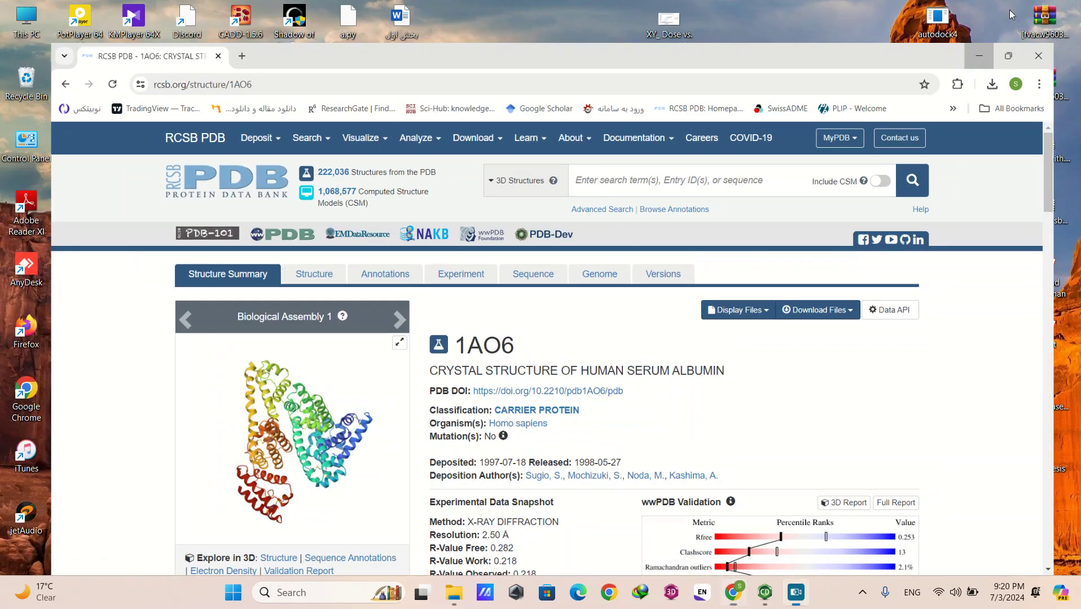
left_click(772, 595)
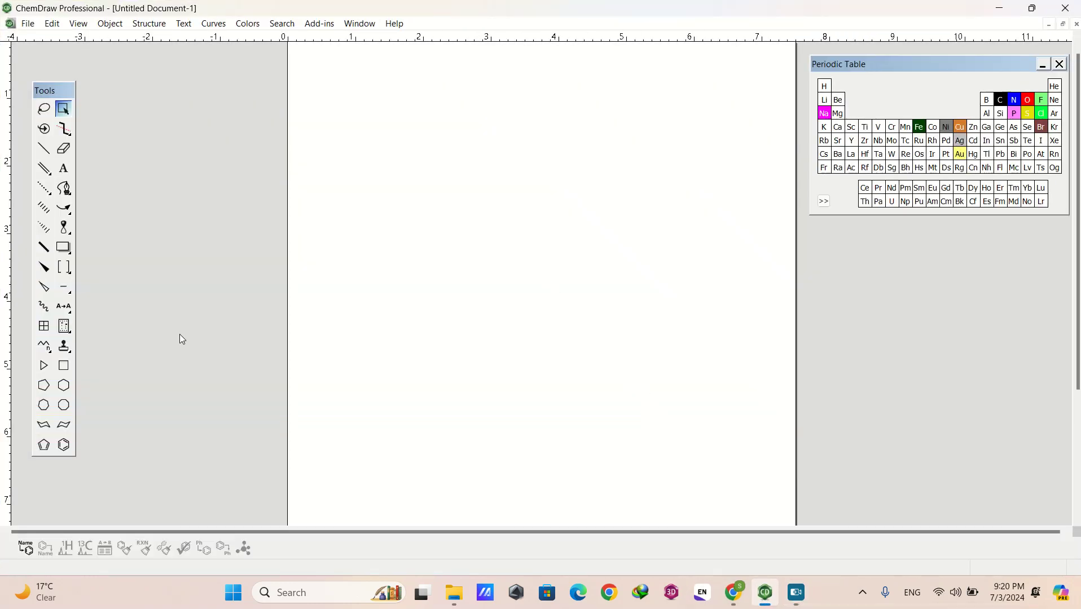
left_click(26, 548)
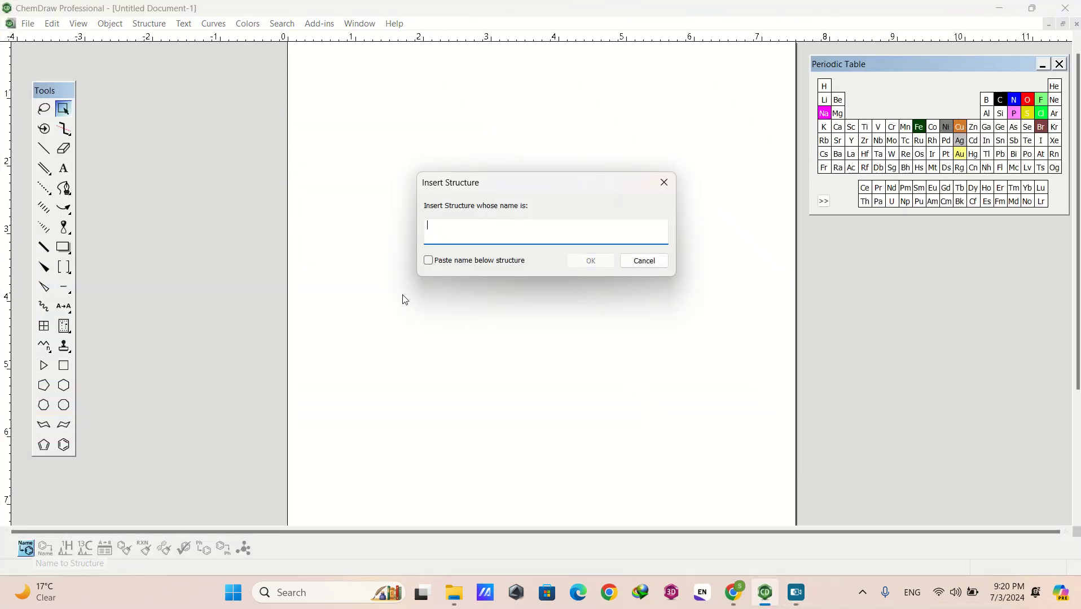
left_click(456, 231)
key("Return")
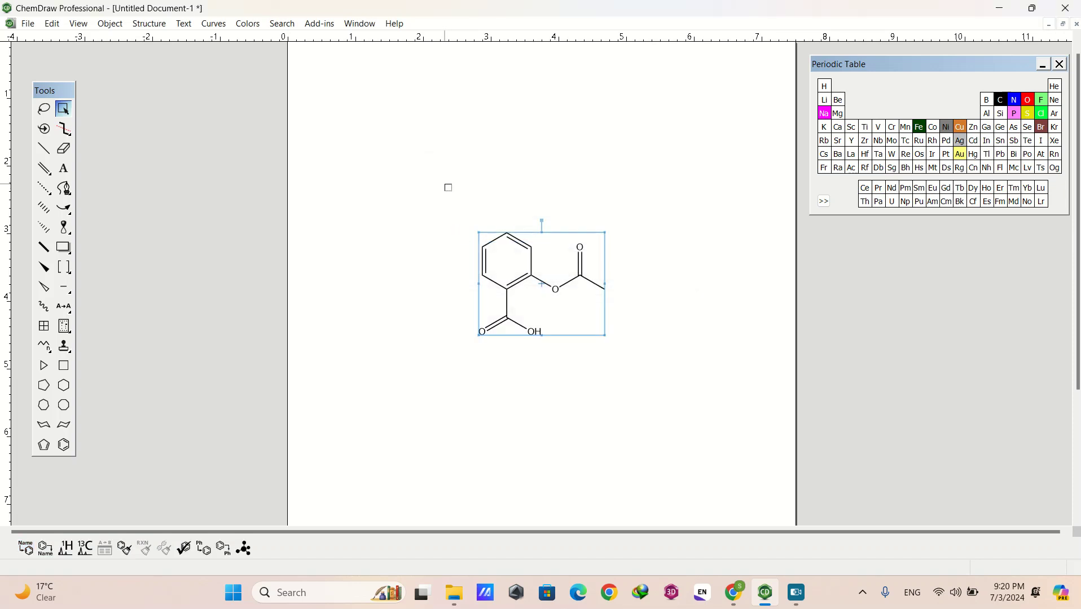
- Save the aspirin drawing to the Desktop as an MDL Molfile named l, accepting the non-native format
left_click(28, 23)
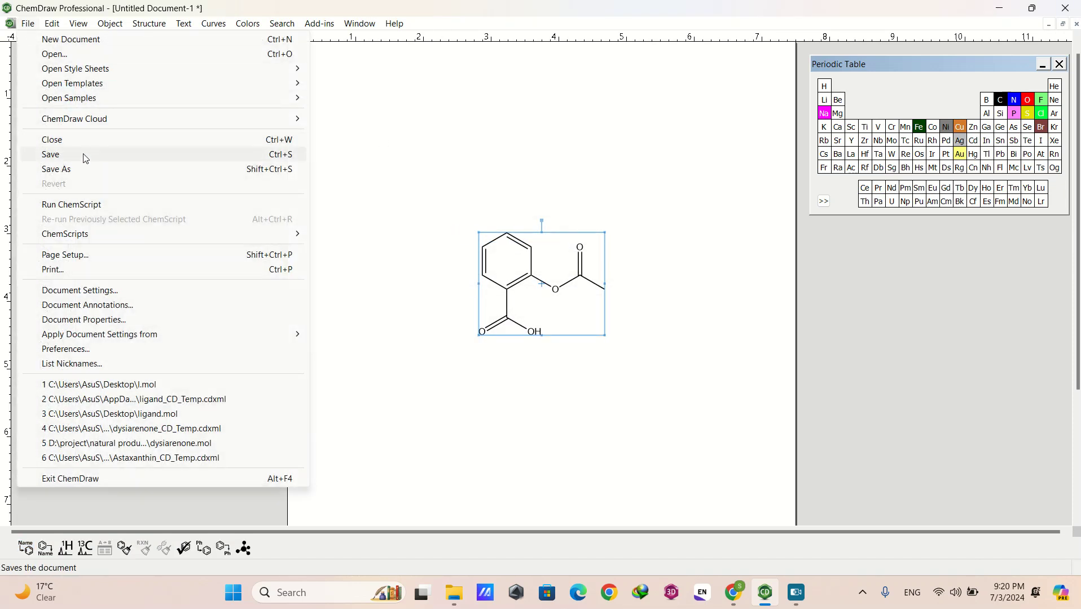
left_click(87, 169)
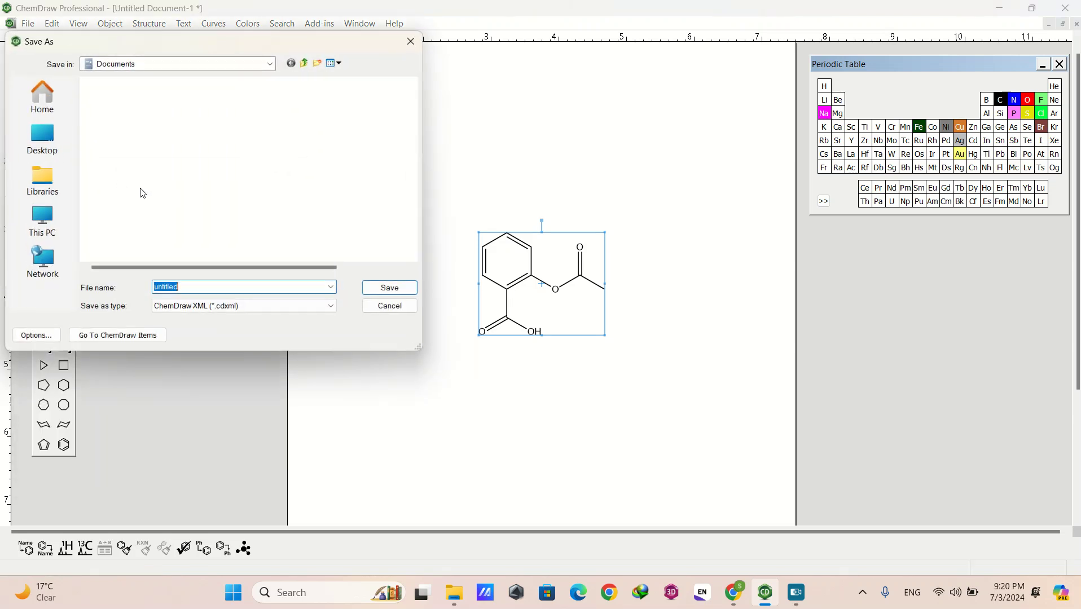
left_click(36, 148)
type("l")
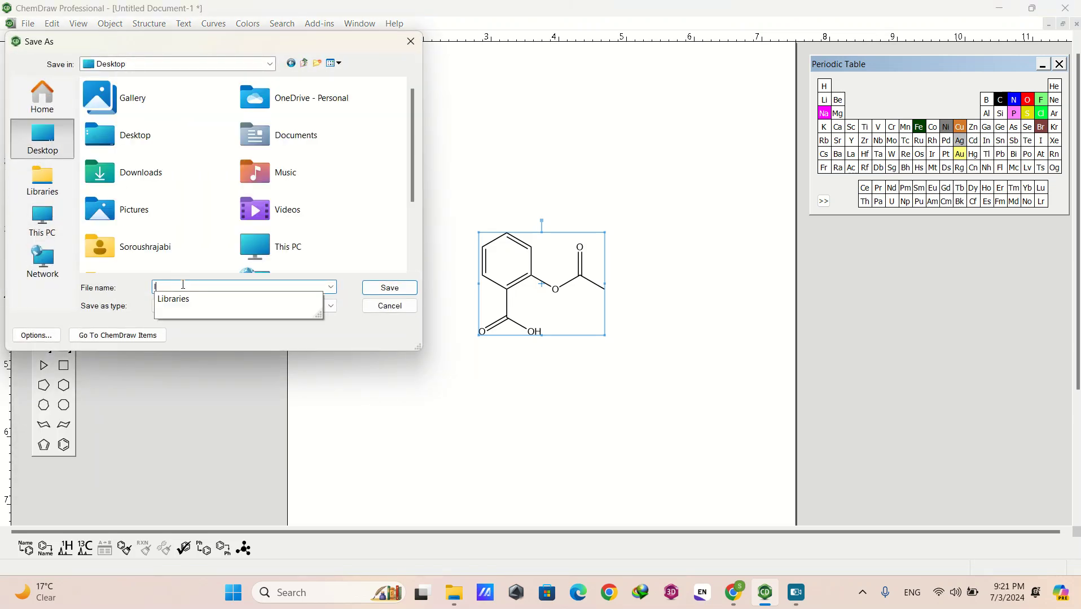
left_click(224, 310)
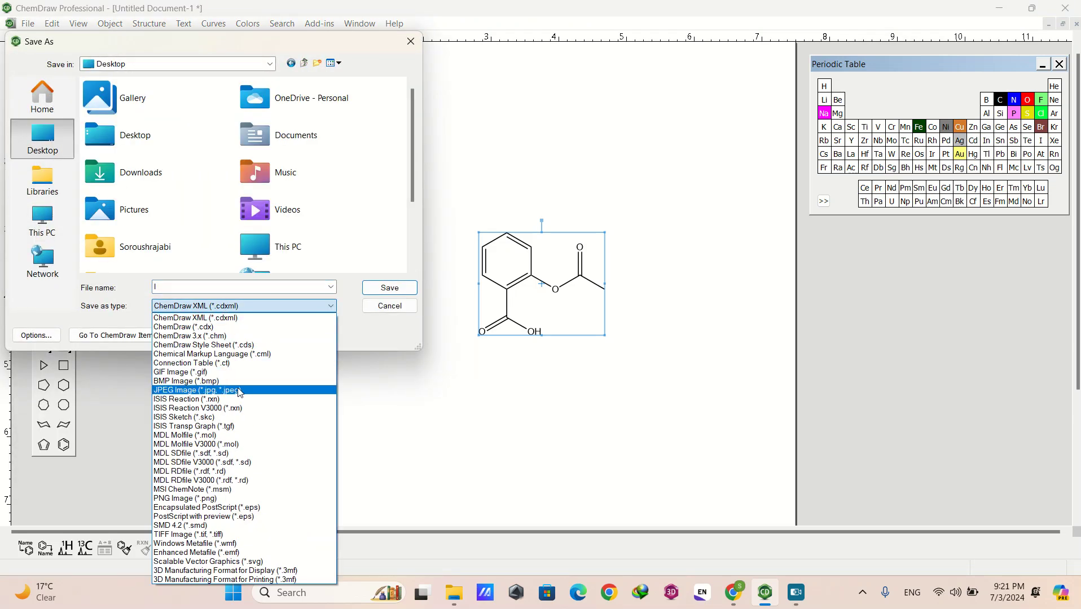
left_click(229, 435)
left_click(384, 288)
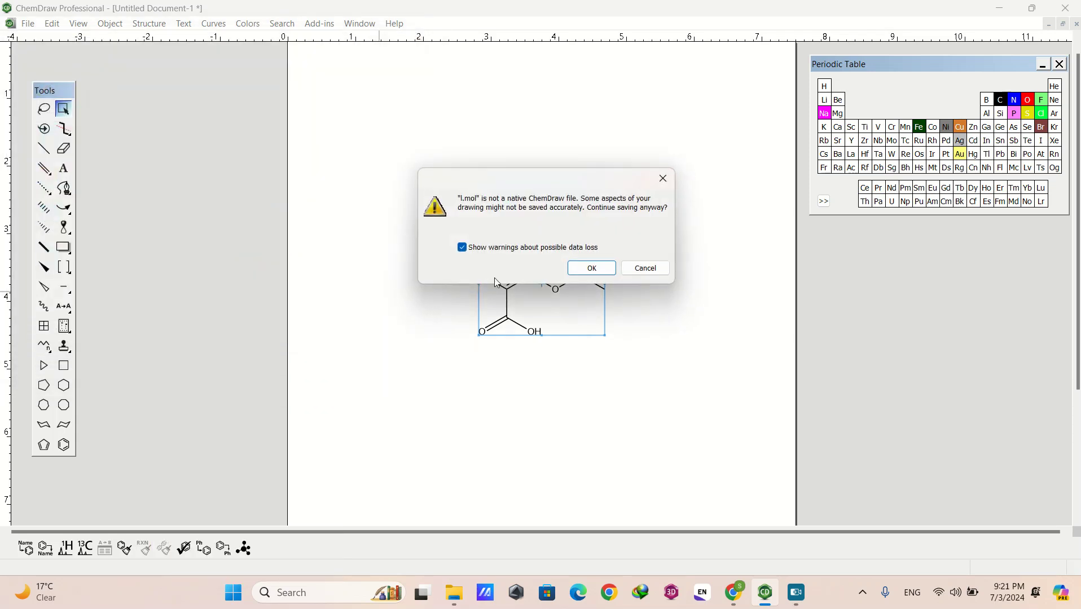
left_click(591, 268)
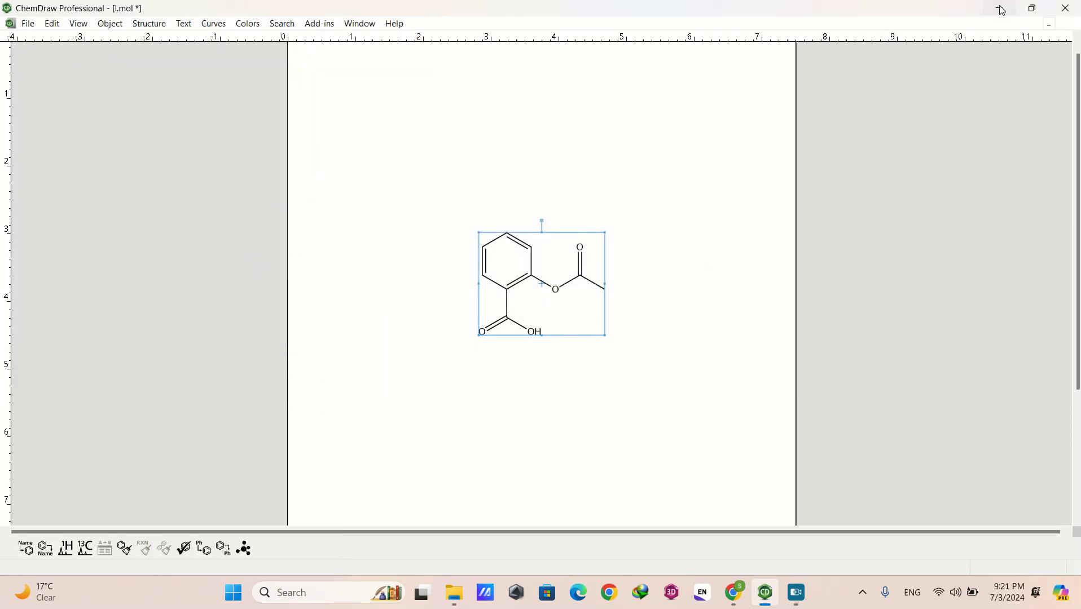
- Switch to Chem3D, dismiss the OpenGL setup notice, and open l.mol from the Desktop
left_click(999, 8)
left_click(671, 598)
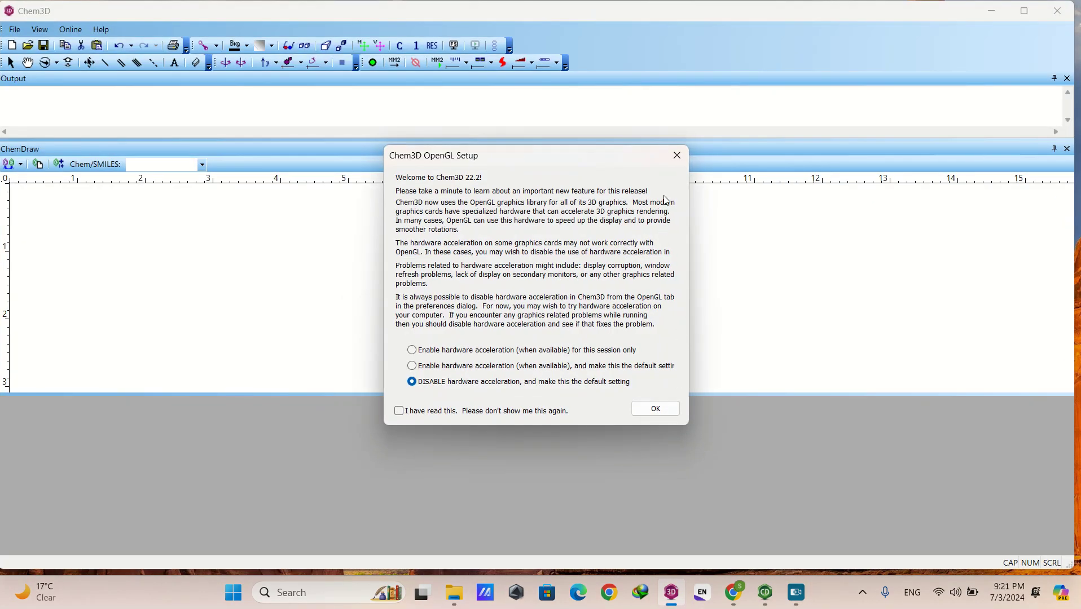
left_click(682, 158)
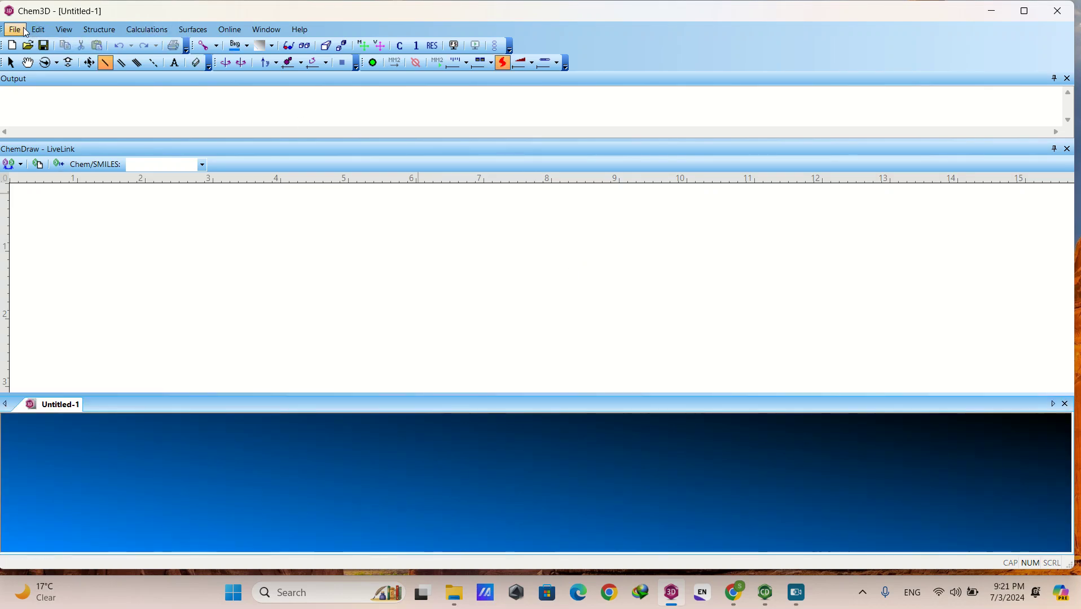
left_click(15, 29)
left_click(42, 74)
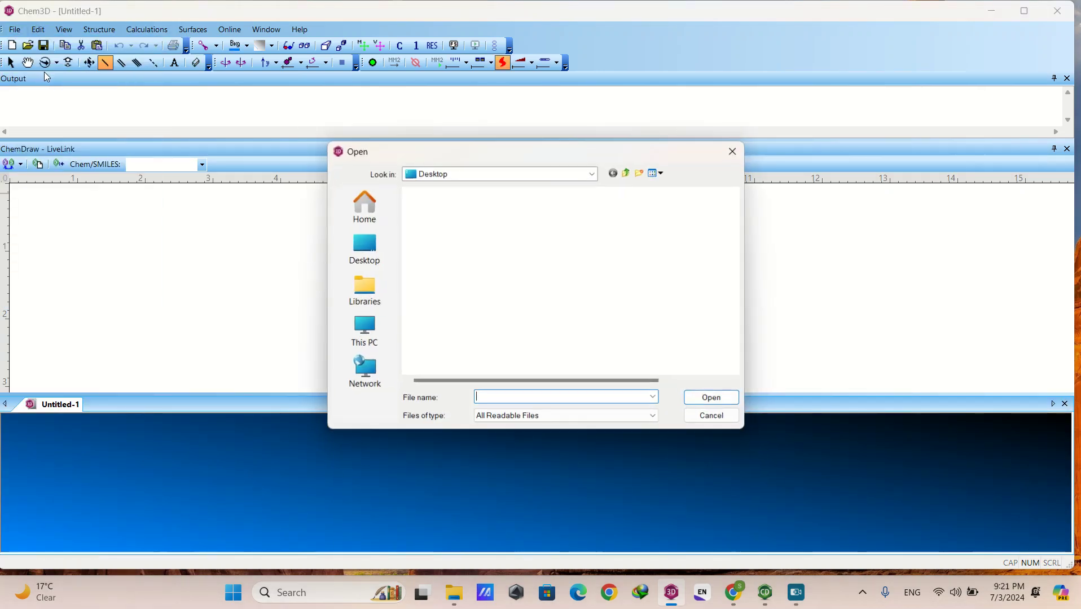
left_click(450, 264)
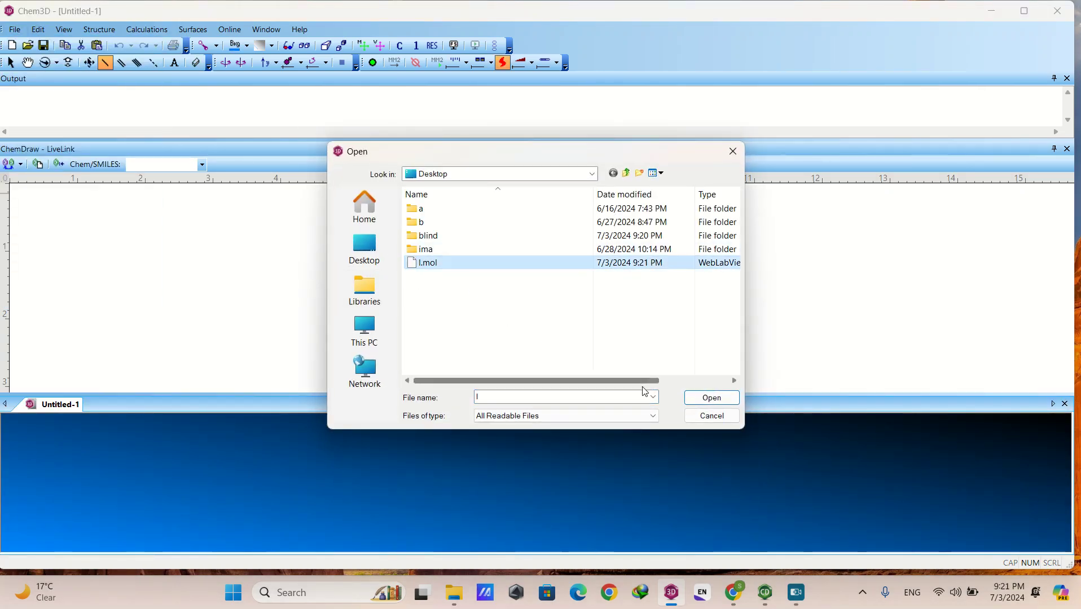
left_click(707, 399)
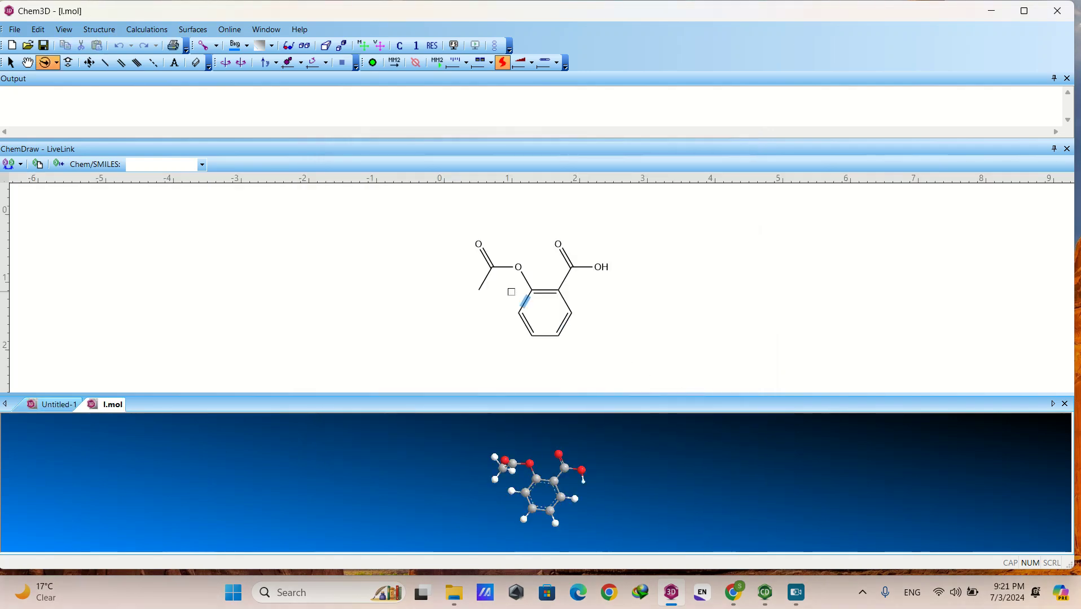
- Run an energy minimization on the aspirin model with a minimum RMS gradient of 0.0100
left_click(164, 30)
mouse_move(192, 92)
left_click(299, 147)
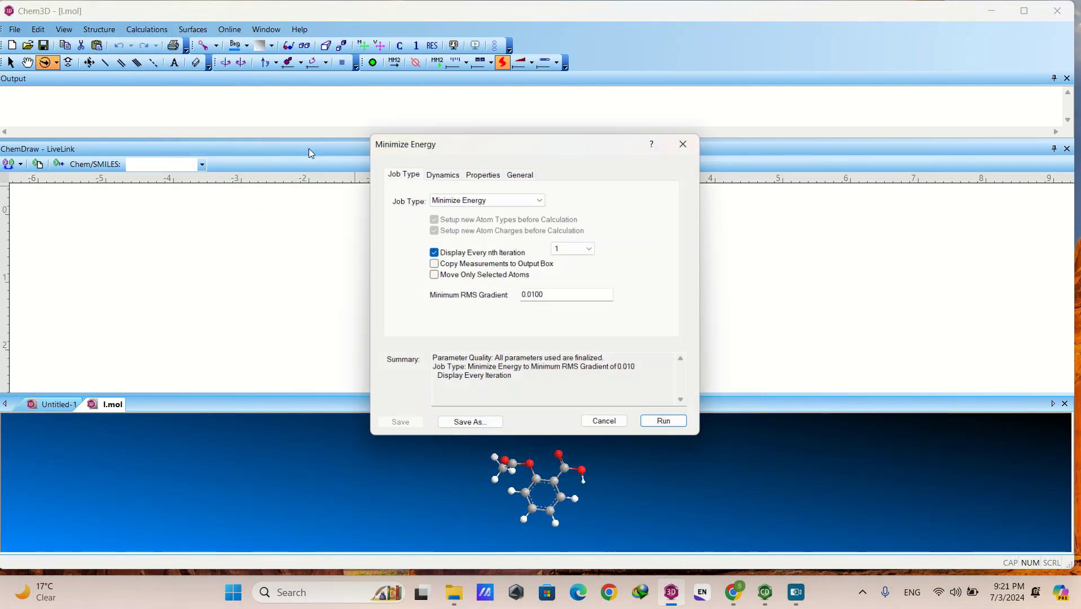
left_click(649, 422)
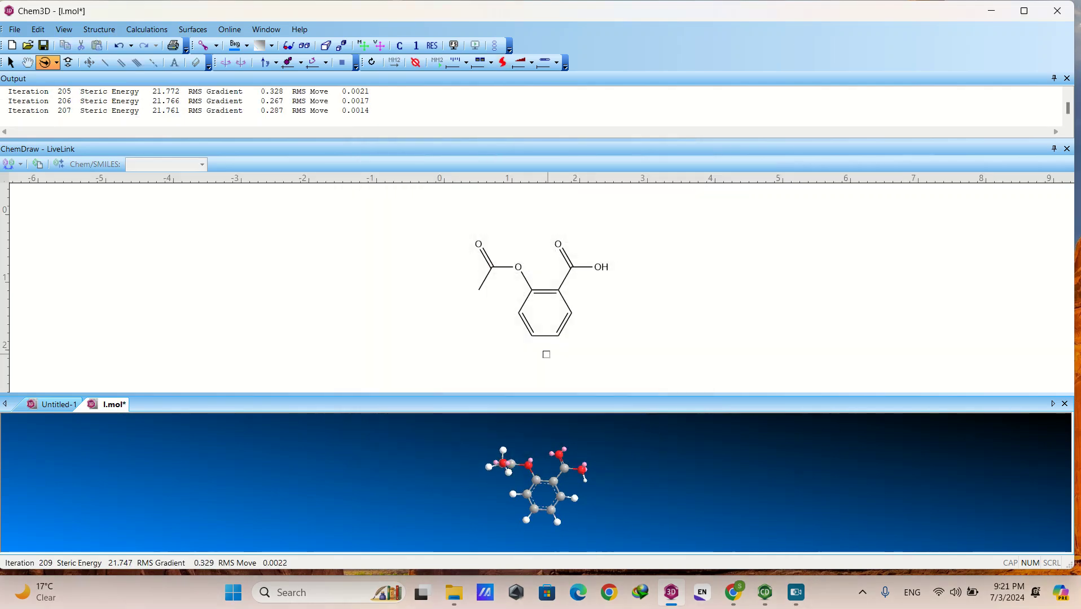
- Select the aspirin structure and save it as a Protein Data Bank file named l in the Desktop folder blind
left_click(418, 206)
mouse_move(418, 207)
left_mouse_down()
mouse_move(439, 252)
mouse_move(644, 383)
left_mouse_up()
left_click(13, 29)
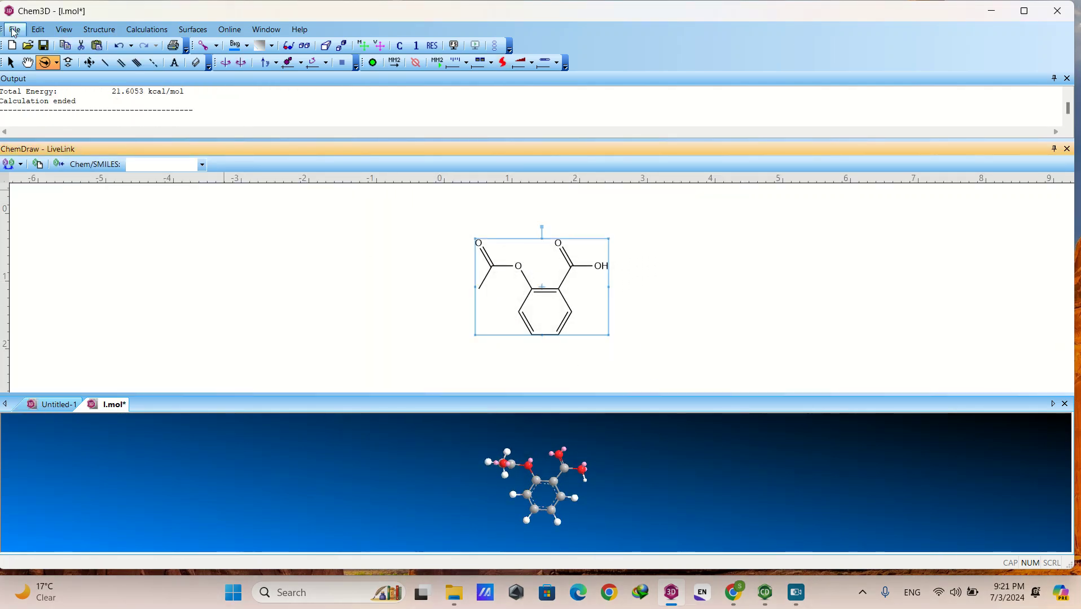
left_click(47, 140)
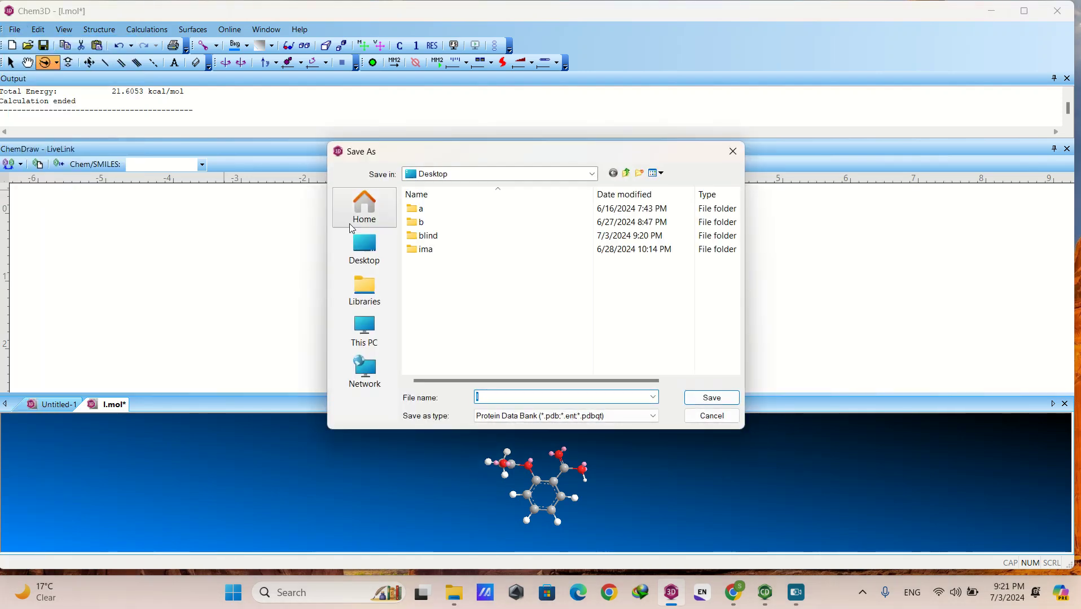
double_click(429, 243)
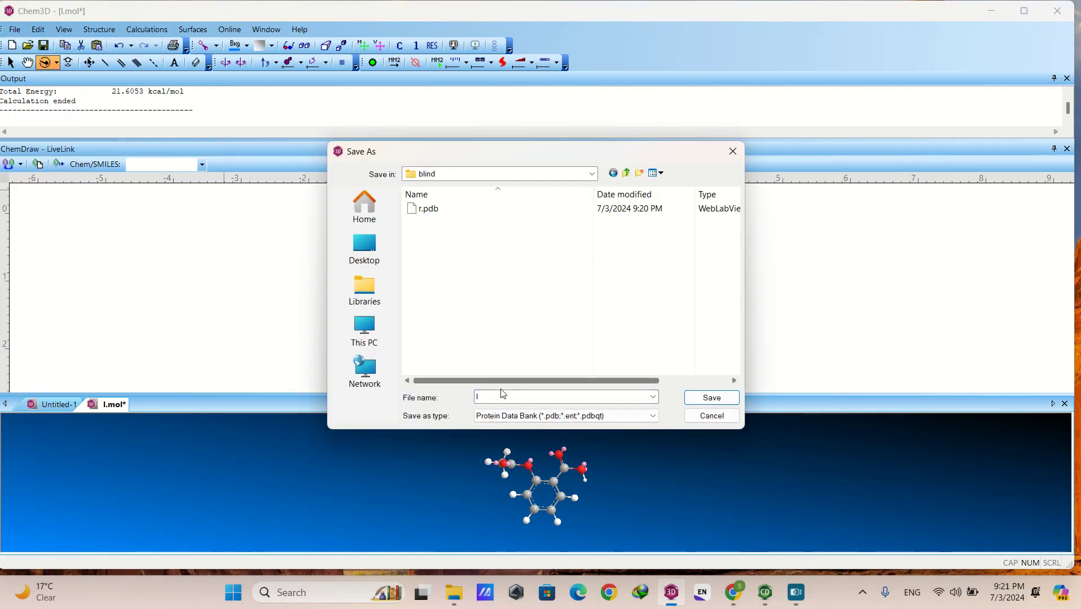
left_click(700, 403)
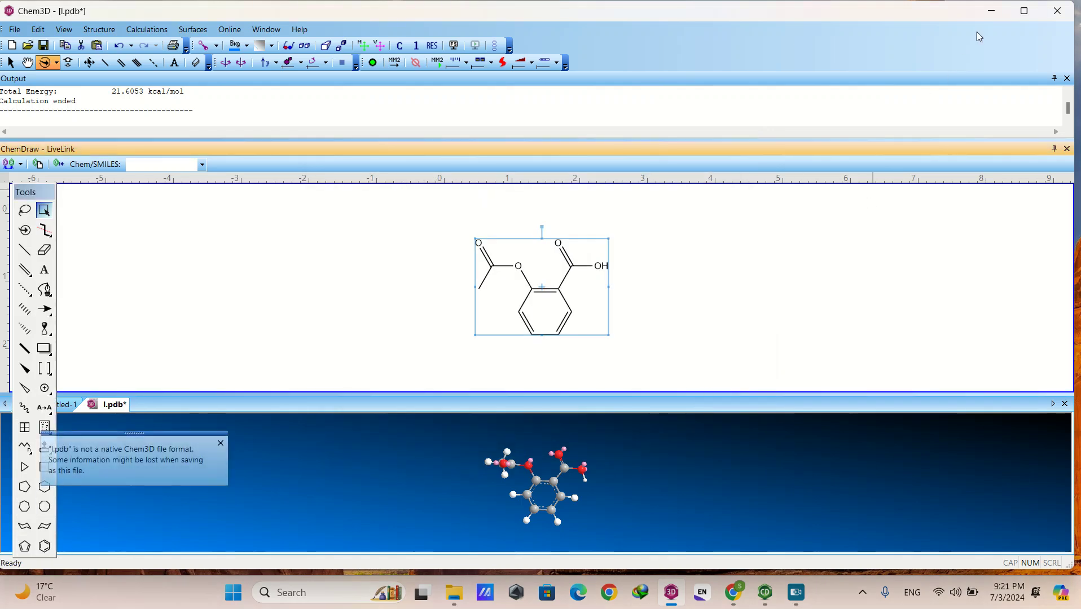
- Copy the autodock4 and autogrid4 programs from the Desktop into the blind folder
left_click(992, 10)
left_click_drag(883, 6, 940, 107)
right_click(940, 99)
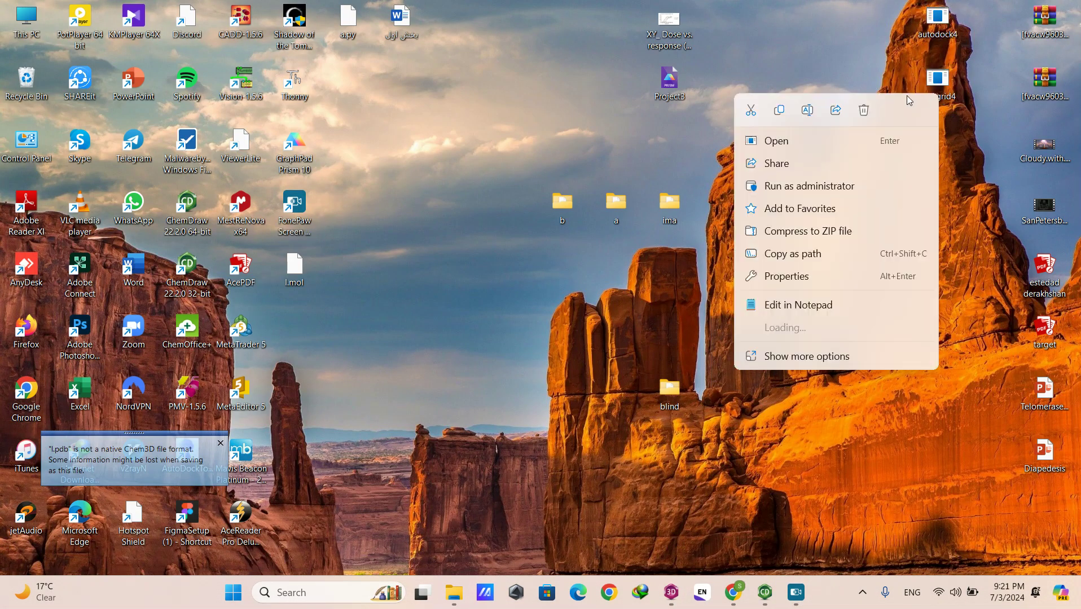
left_click(752, 112)
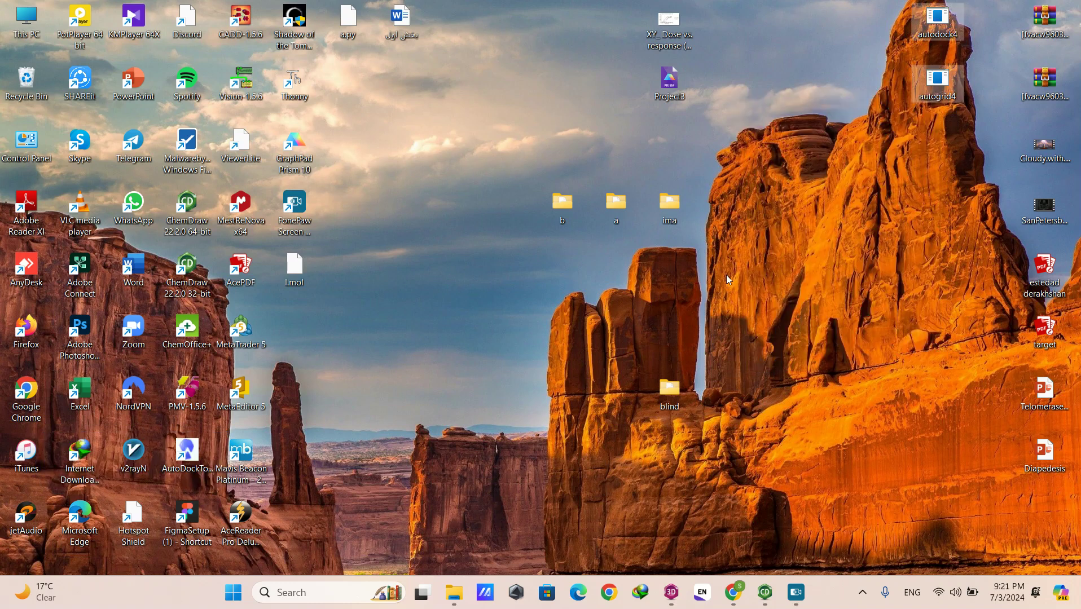
double_click(663, 394)
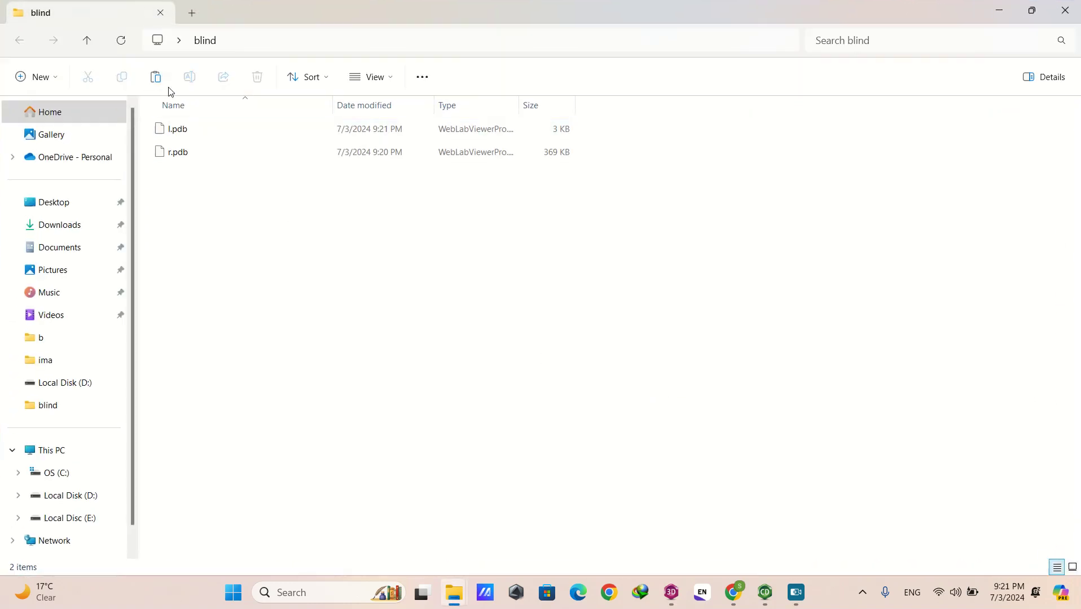
left_click(166, 86)
left_click(363, 296)
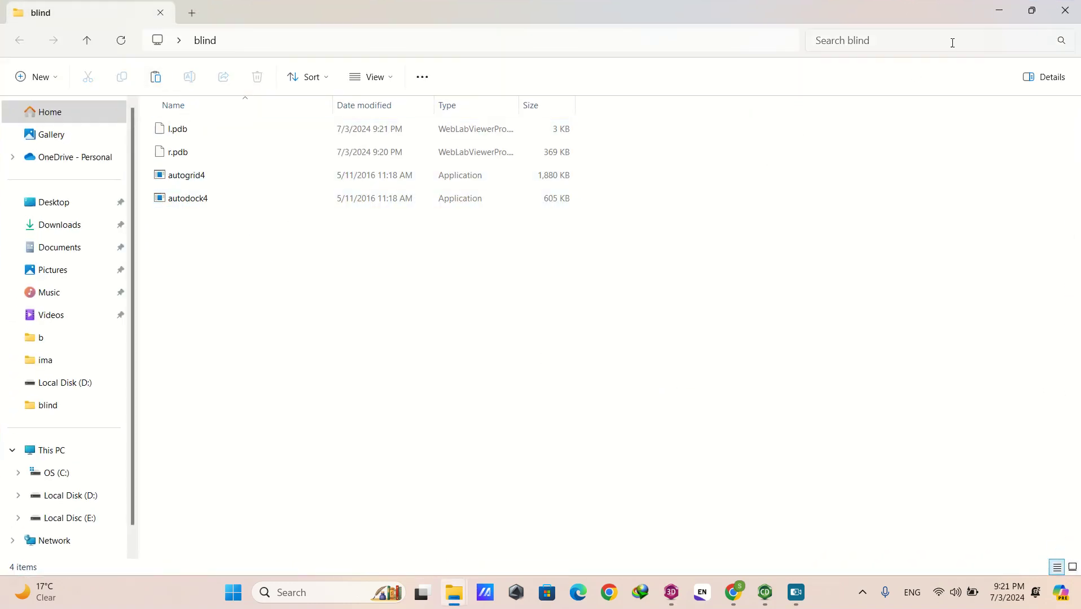
left_click(998, 10)
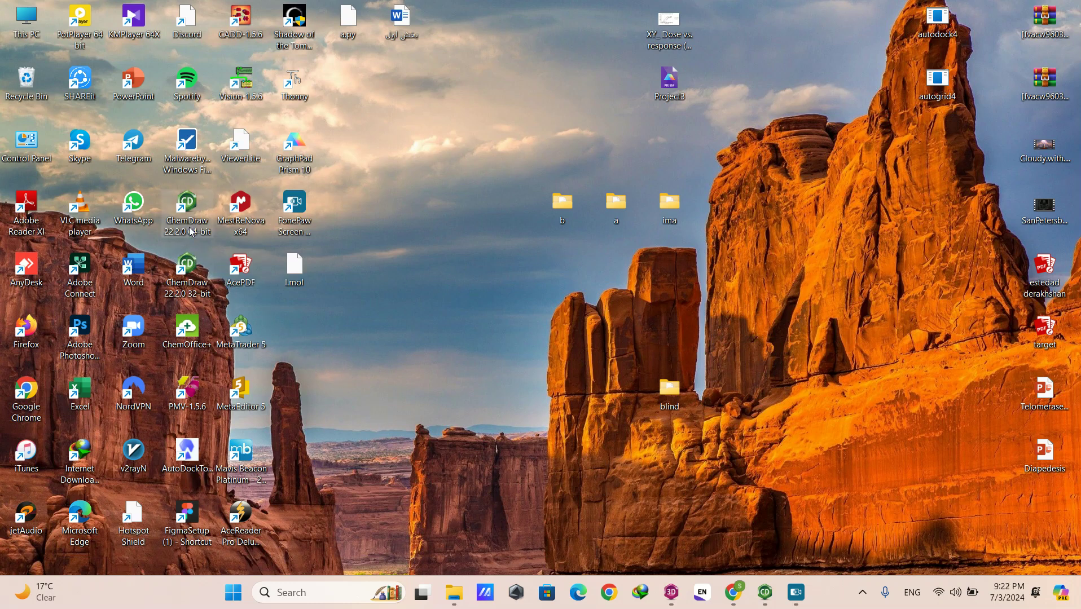
- Launch ViewerLite, dismiss the registry warning, and open l.pdb from the blind folder
double_click(247, 141)
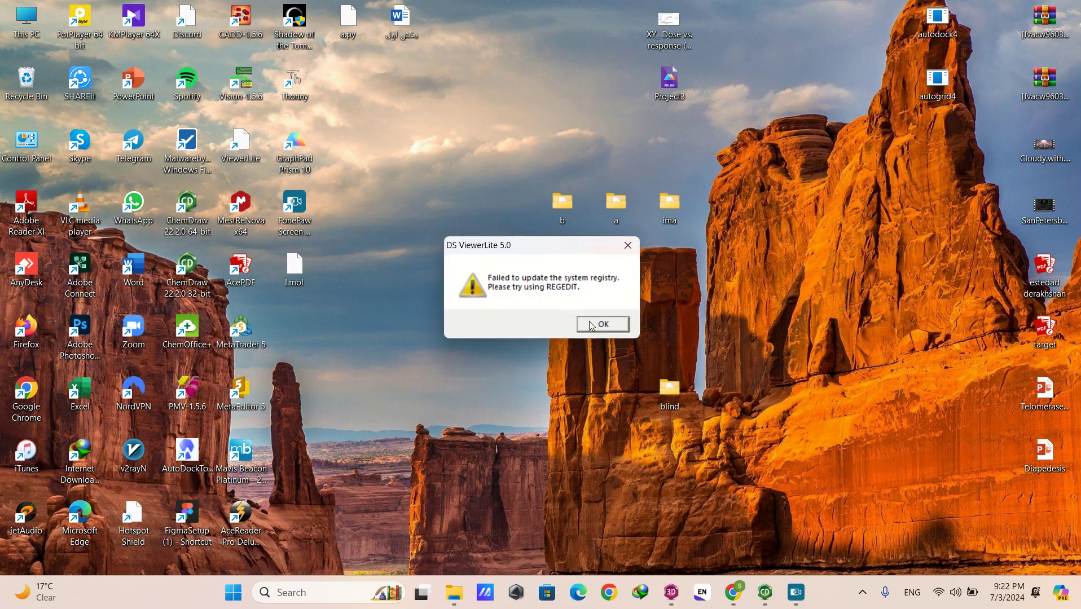
left_click(602, 324)
left_click(29, 26)
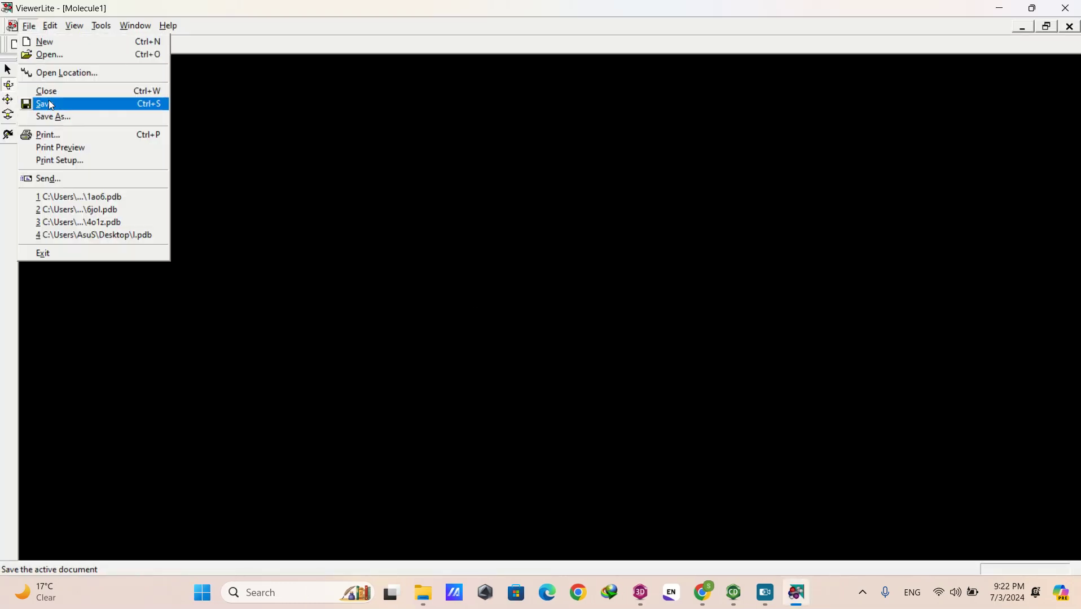
left_click(49, 55)
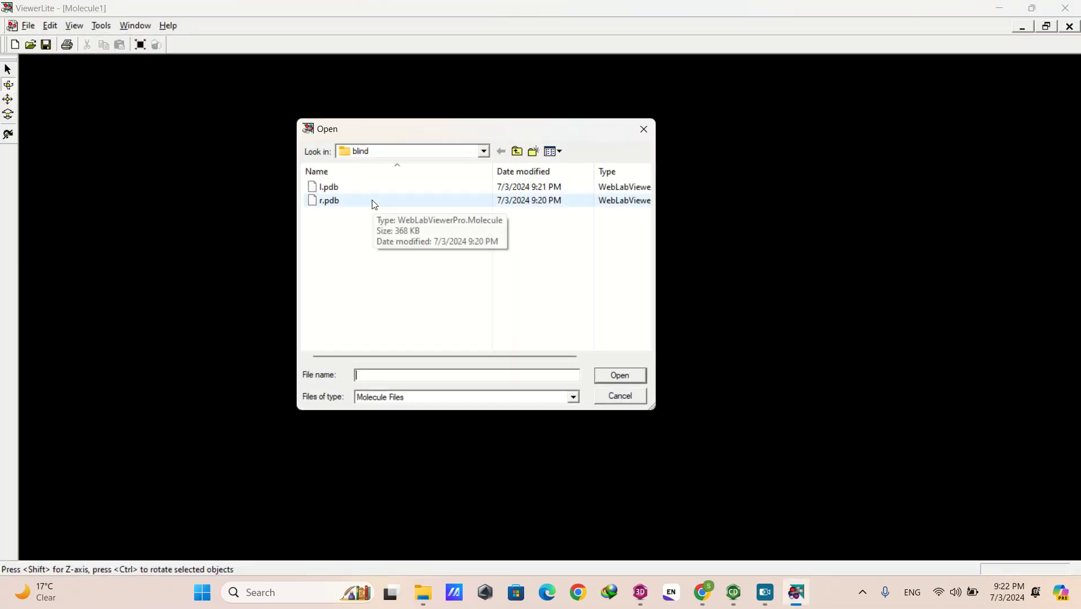
left_click(374, 189)
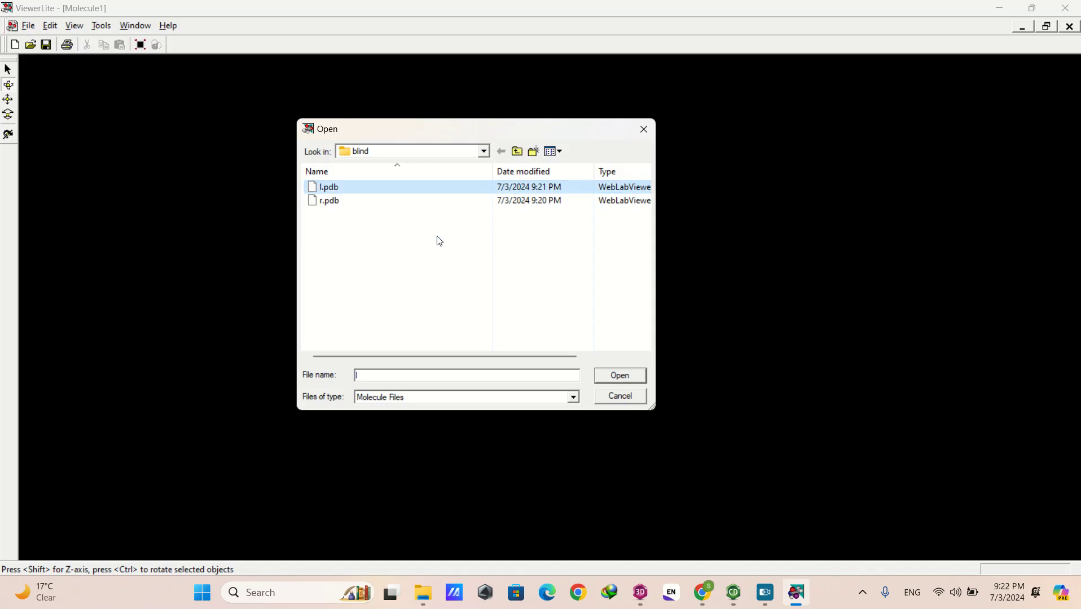
left_click(633, 379)
- Inspect the atom properties of the ring carbon bonded to the ester oxygen, and close ViewerLite
mouse_move(765, 355)
left_mouse_down()
mouse_move(758, 283)
mouse_move(750, 362)
mouse_move(782, 367)
left_mouse_up()
right_click(555, 289)
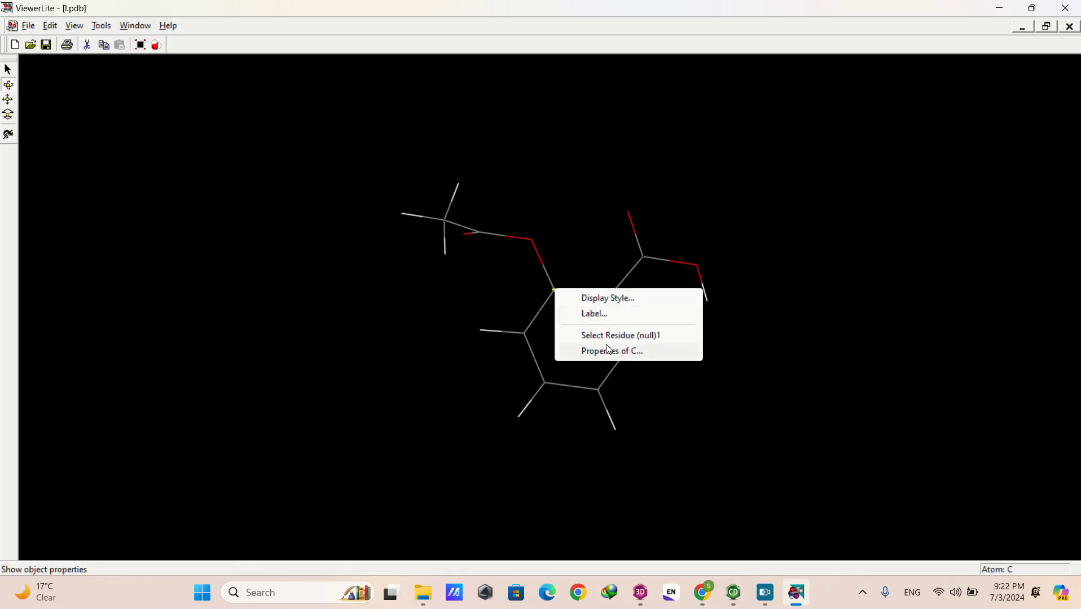
left_click(612, 352)
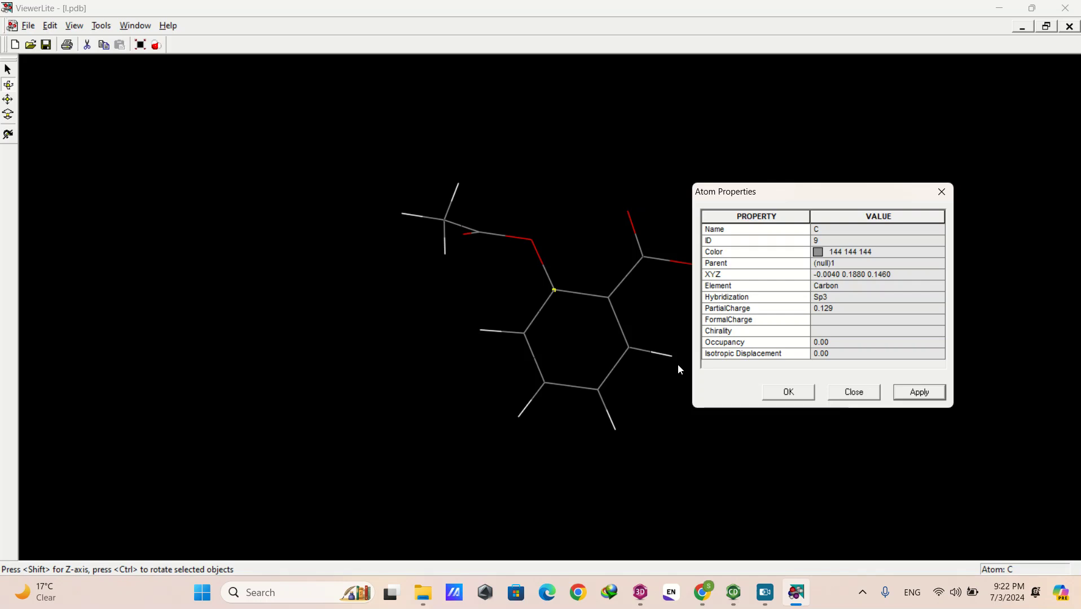
left_click(942, 192)
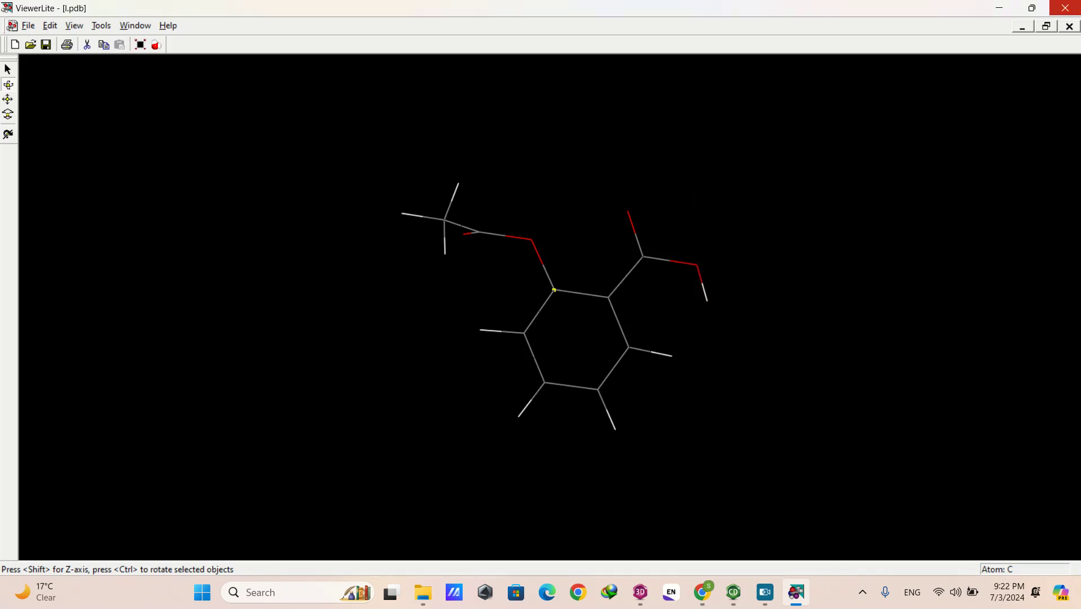
left_click(1066, 8)
left_click(537, 312)
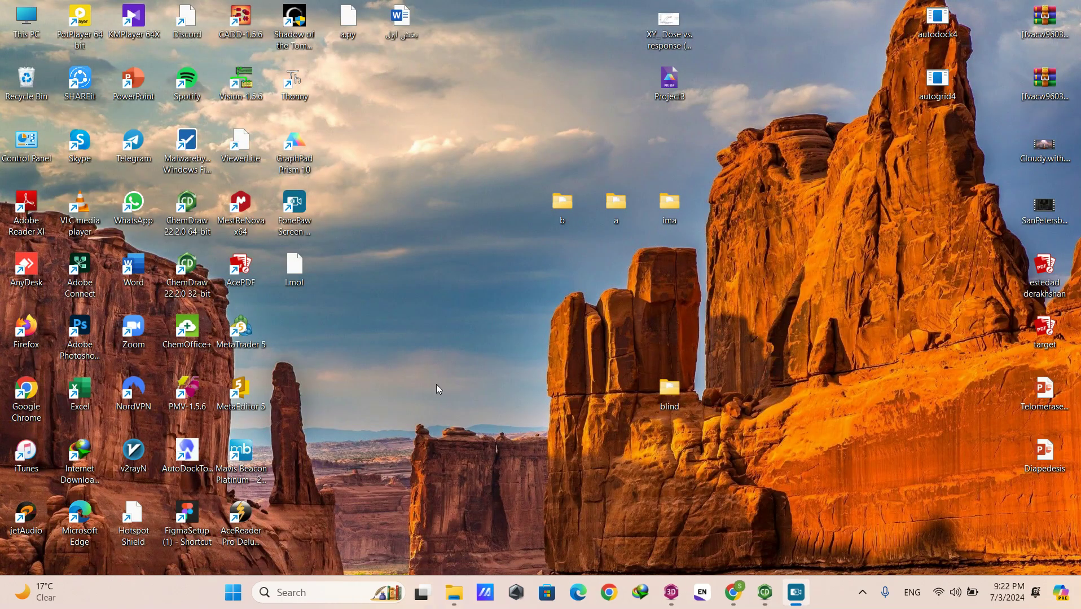
- Launch AutoDockTools, postpone the registration, and maximize its window
double_click(188, 454)
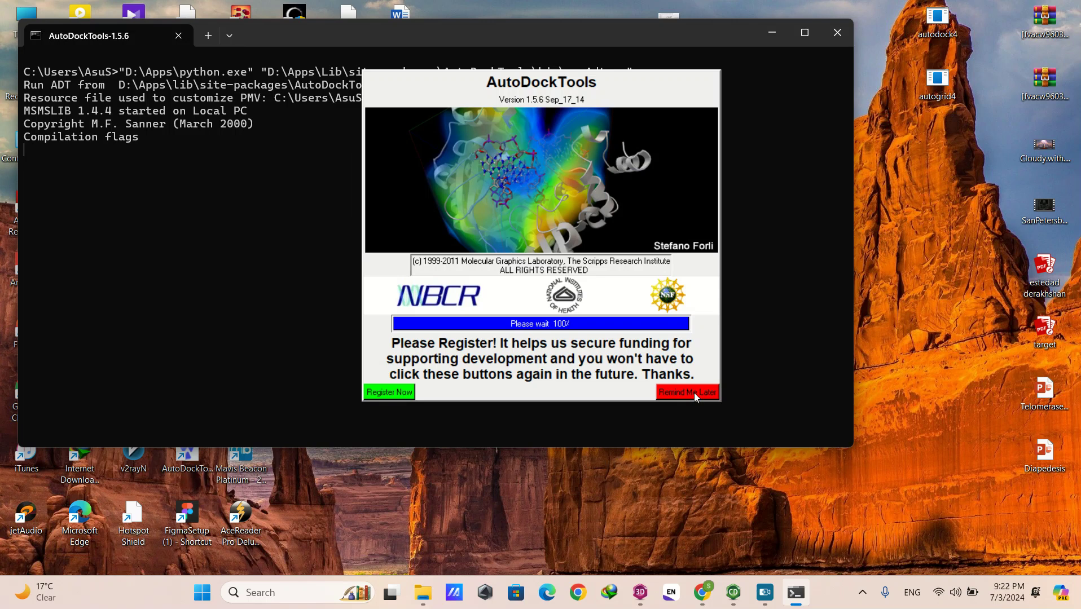
left_click(694, 392)
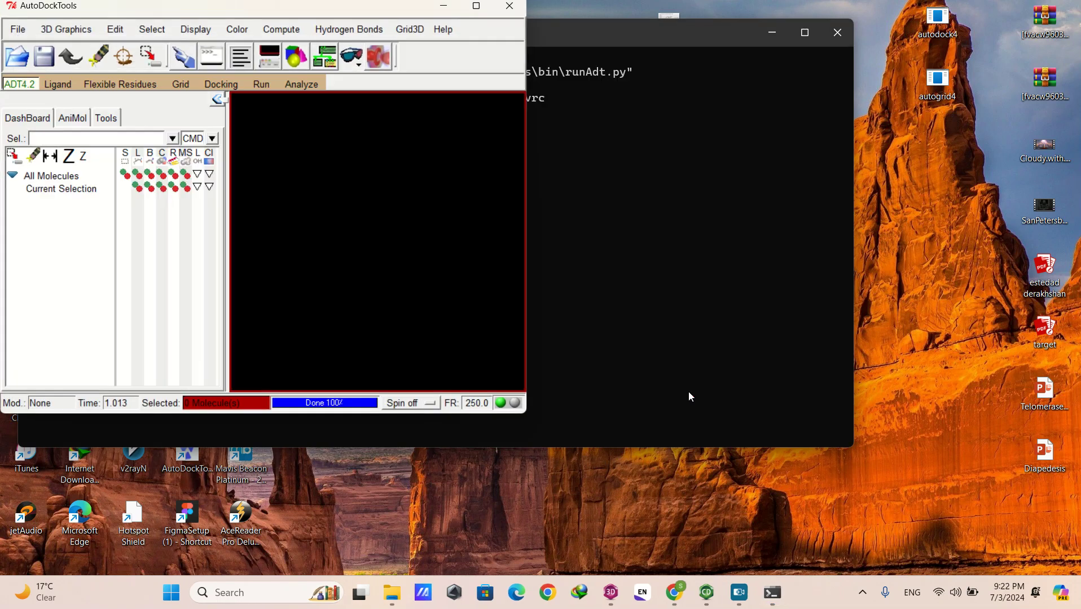
left_click(479, 6)
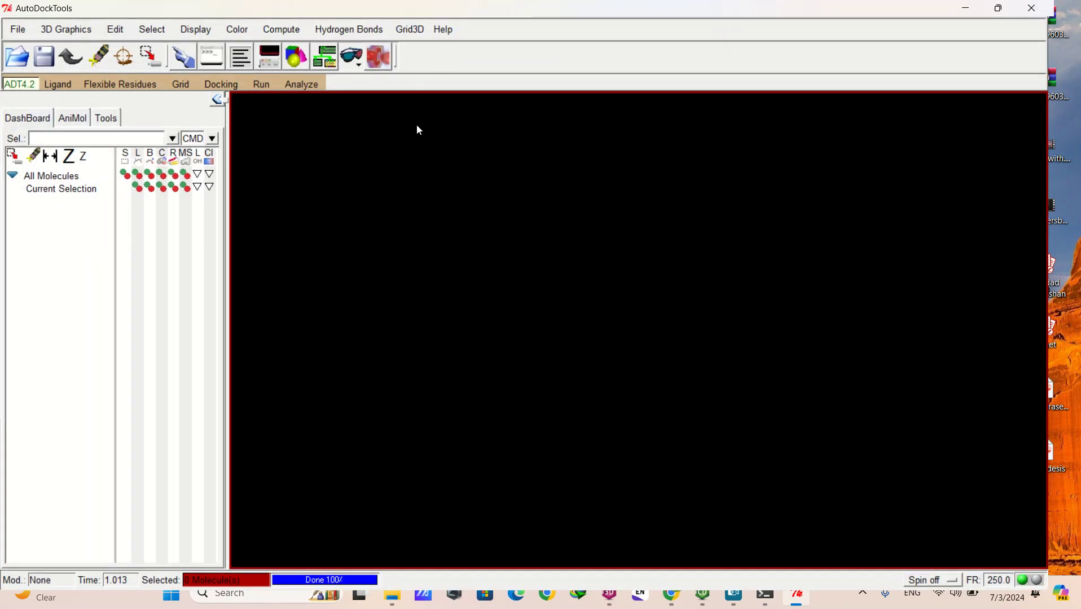
- Load the receptor file r.pdb from the Desktop folder blind as a molecule
left_click(18, 30)
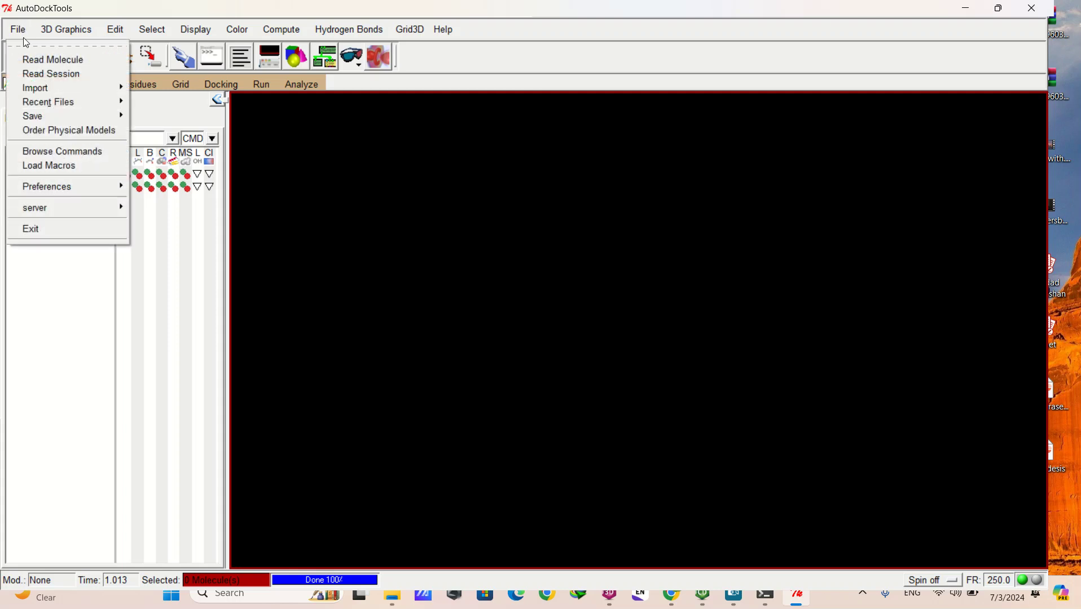
left_click(51, 60)
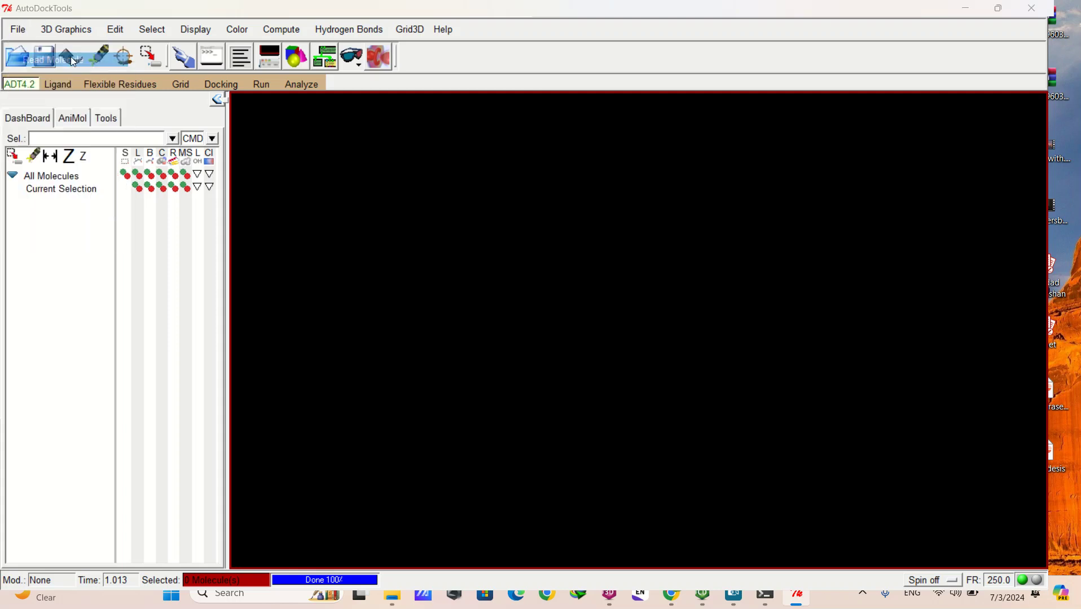
left_click(45, 157)
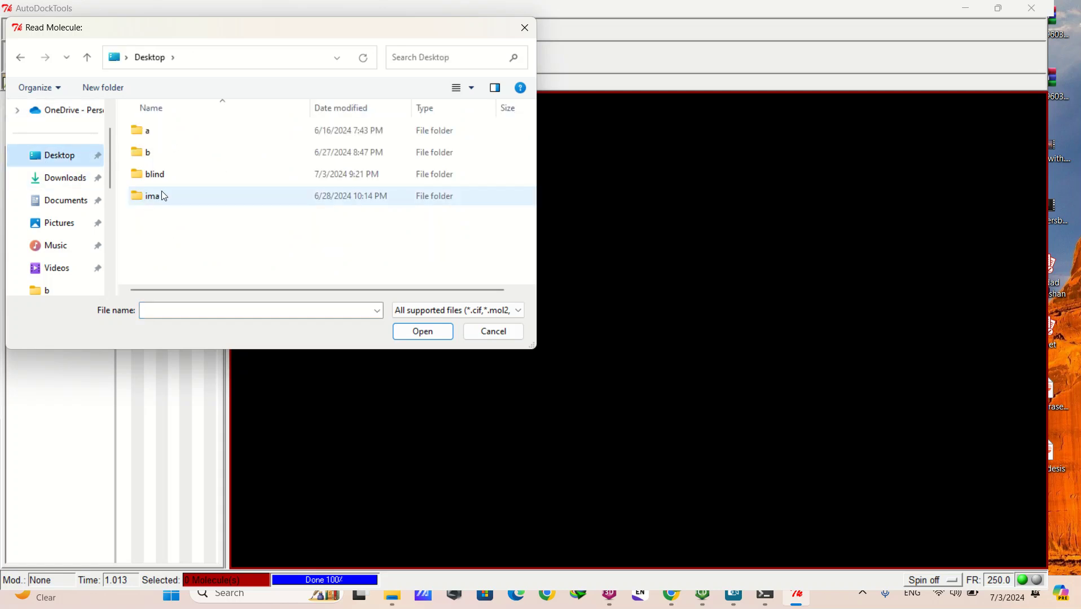
double_click(169, 175)
left_click(164, 154)
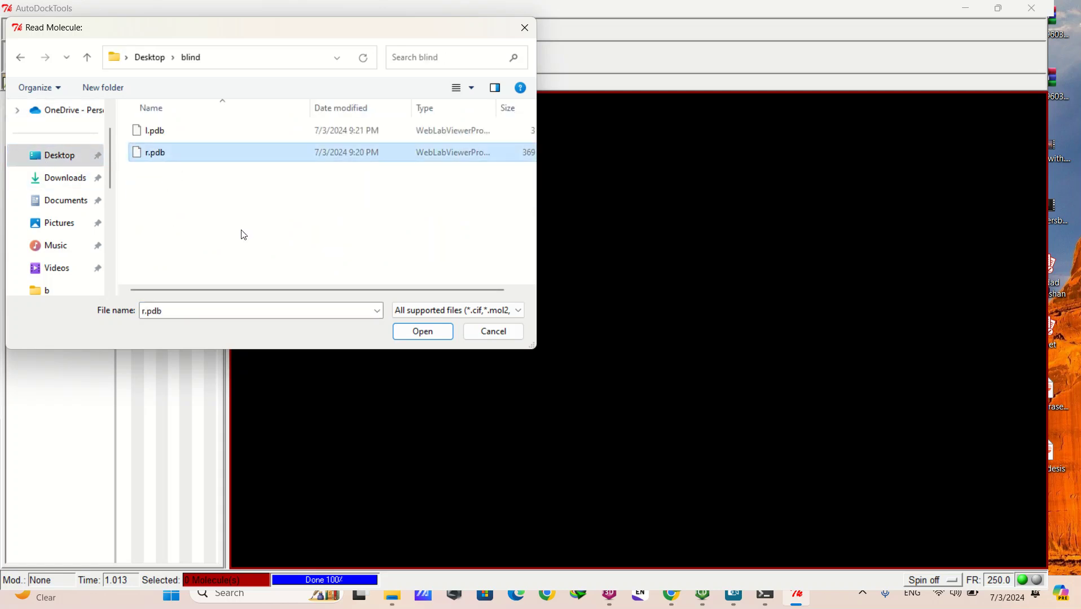
left_click(409, 335)
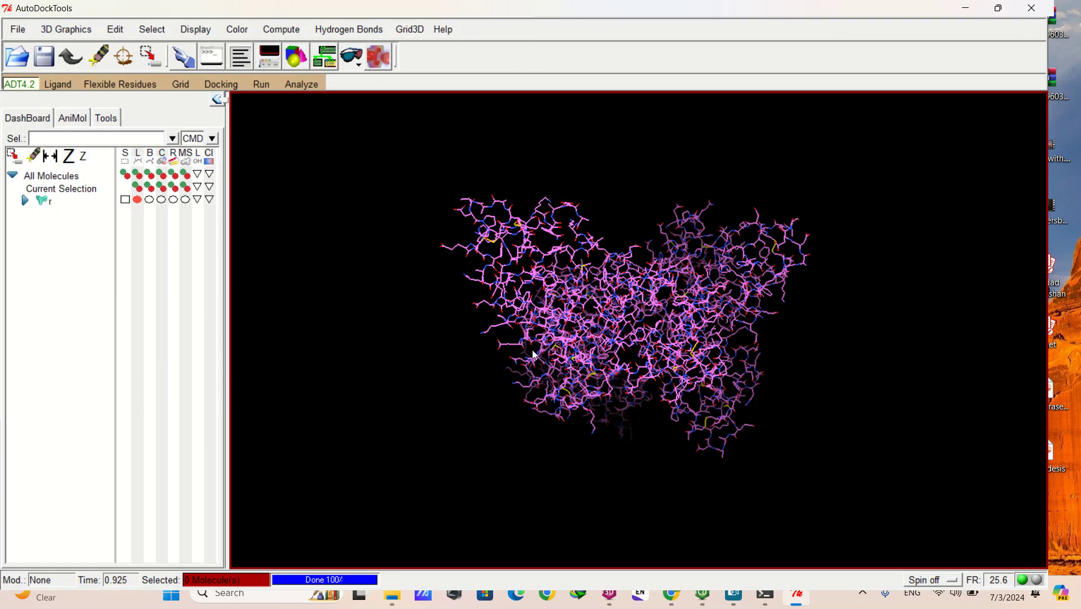
- Add all hydrogens to receptor r using the noBondOrder method, renumbering atoms to include the new hydrogens
left_click(18, 30)
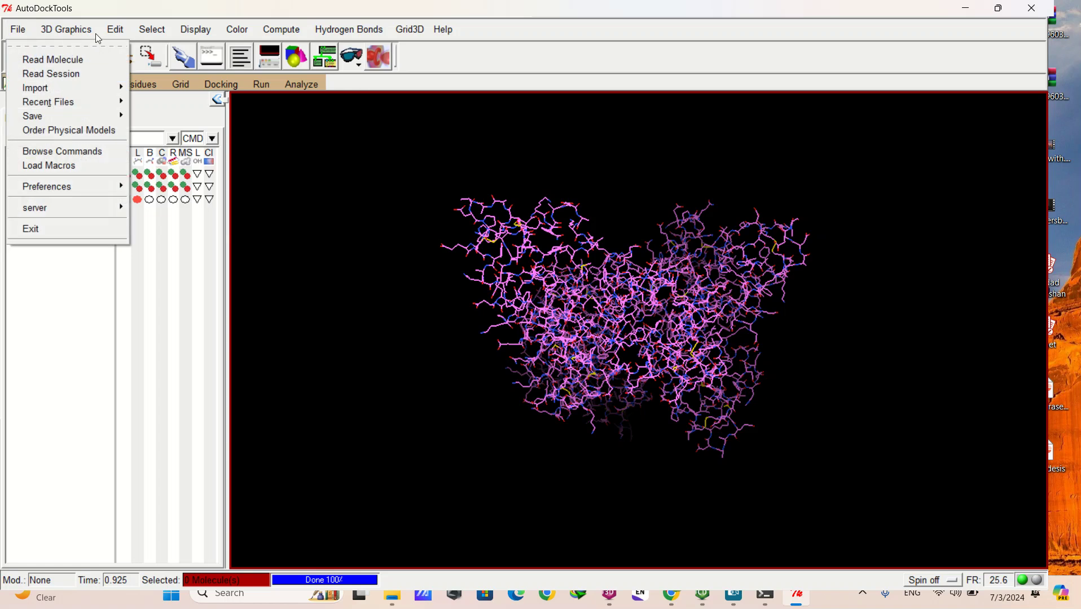
left_click(116, 33)
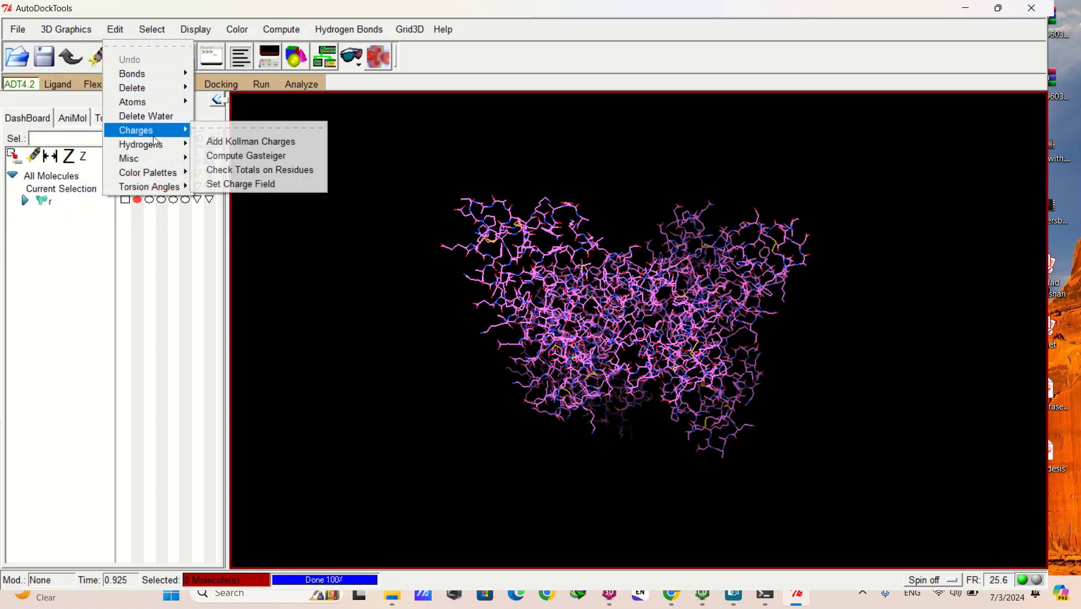
mouse_move(169, 148)
left_click(213, 155)
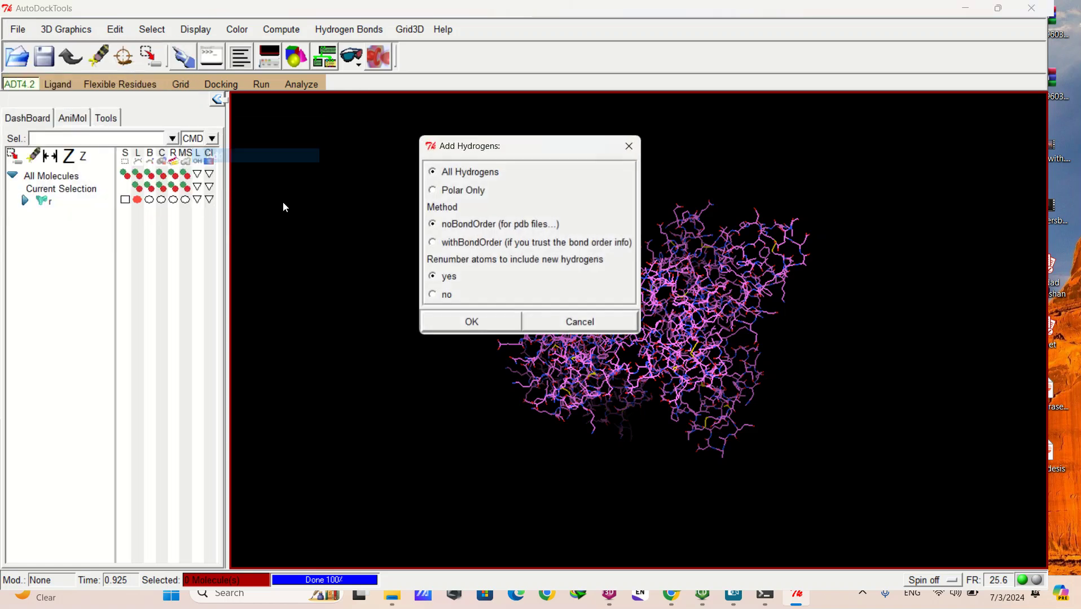
left_click(497, 321)
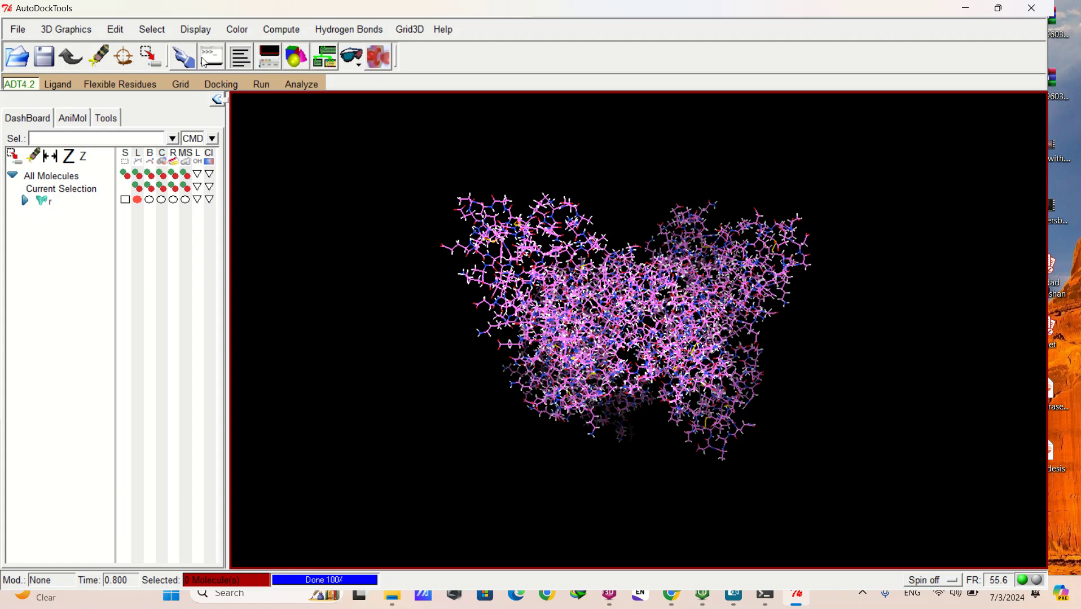
- Add Kollman charges to receptor r and accept the charge summary
left_click(117, 33)
mouse_move(152, 131)
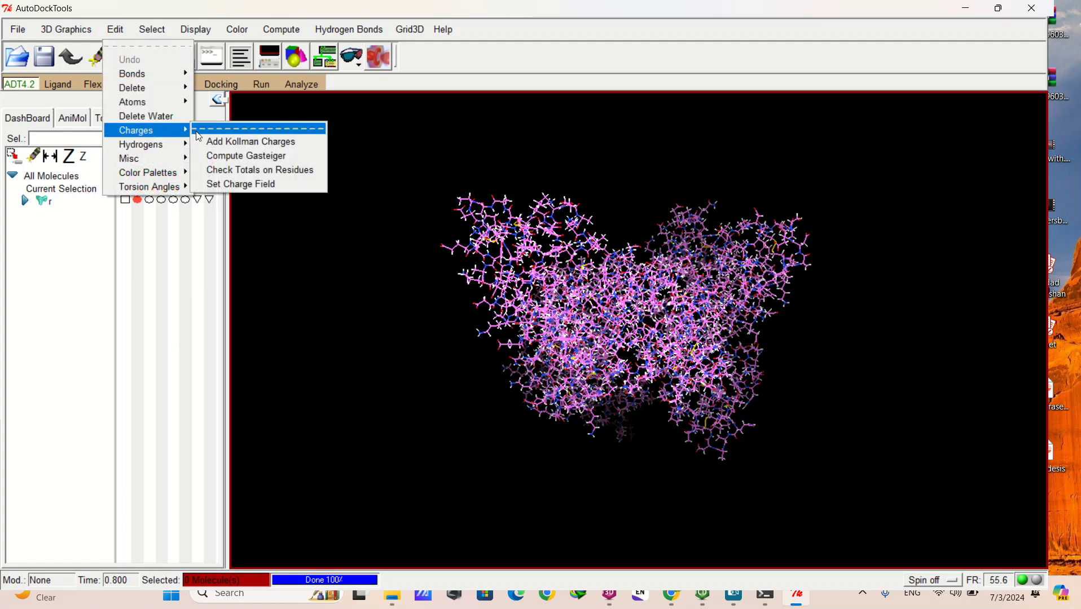
left_click(210, 140)
left_click(583, 343)
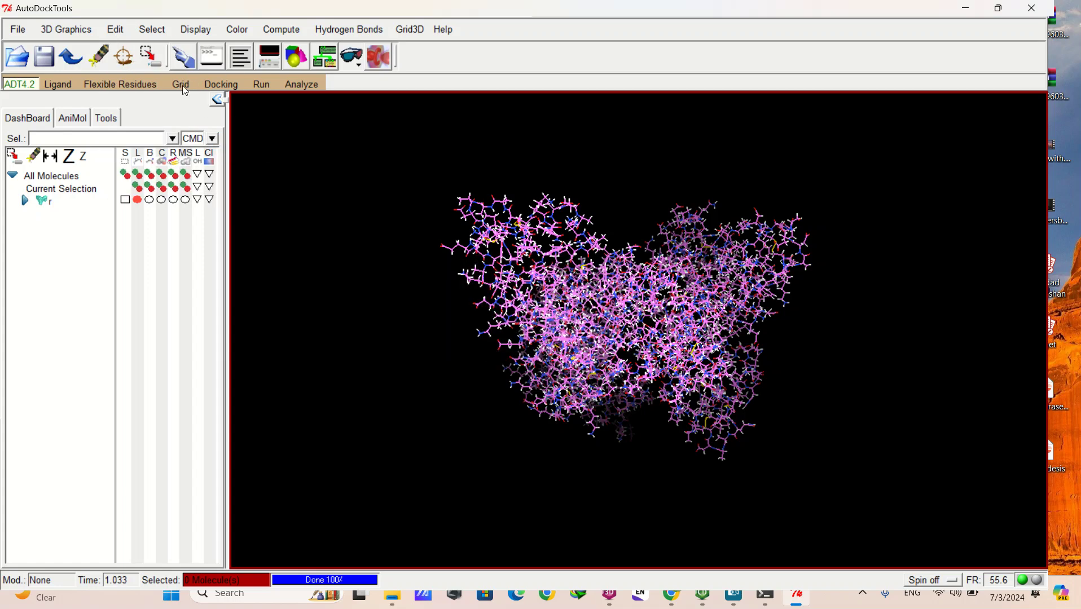
- Merge the non-polar hydrogens of receptor r, continuing past the undo warning
left_click(115, 30)
mouse_move(150, 145)
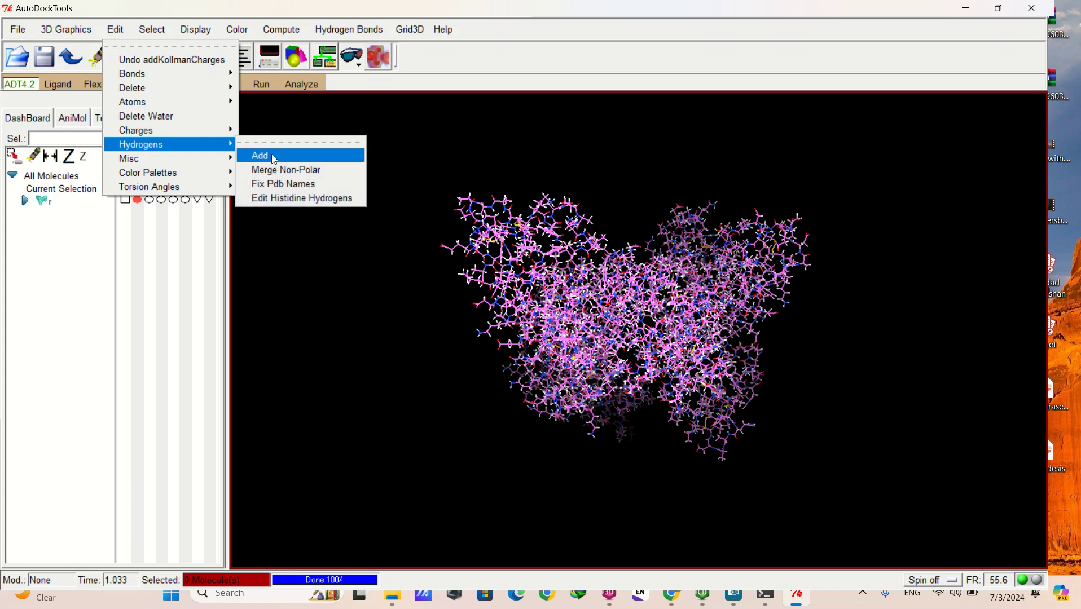
left_click(293, 170)
left_click(119, 75)
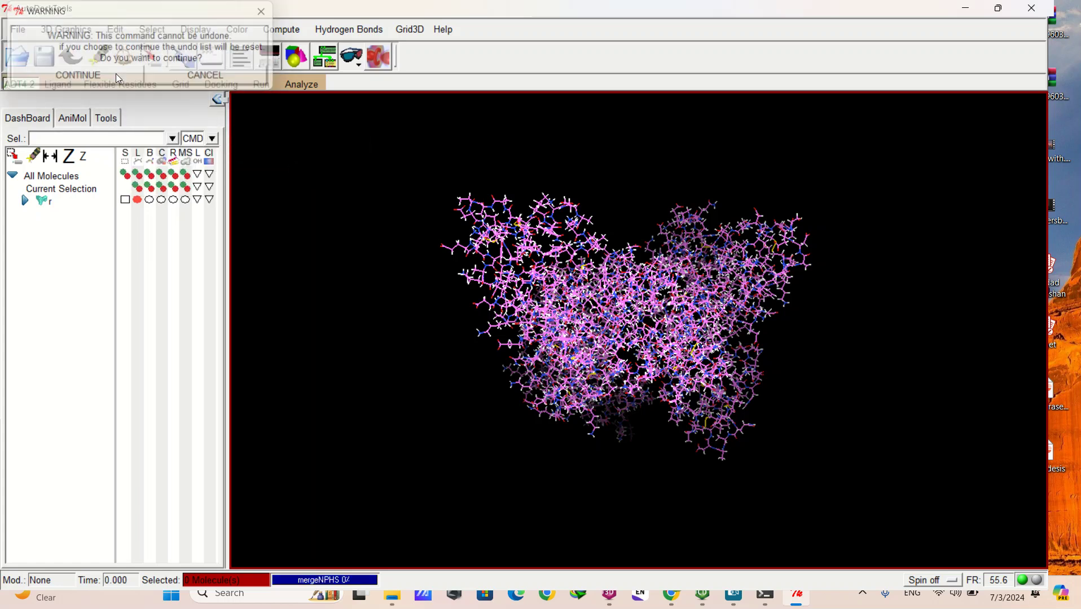
- Write the prepared receptor as r.pdb with ATOM records in the Desktop folder blind, replacing the existing file
left_click(18, 29)
mouse_move(35, 116)
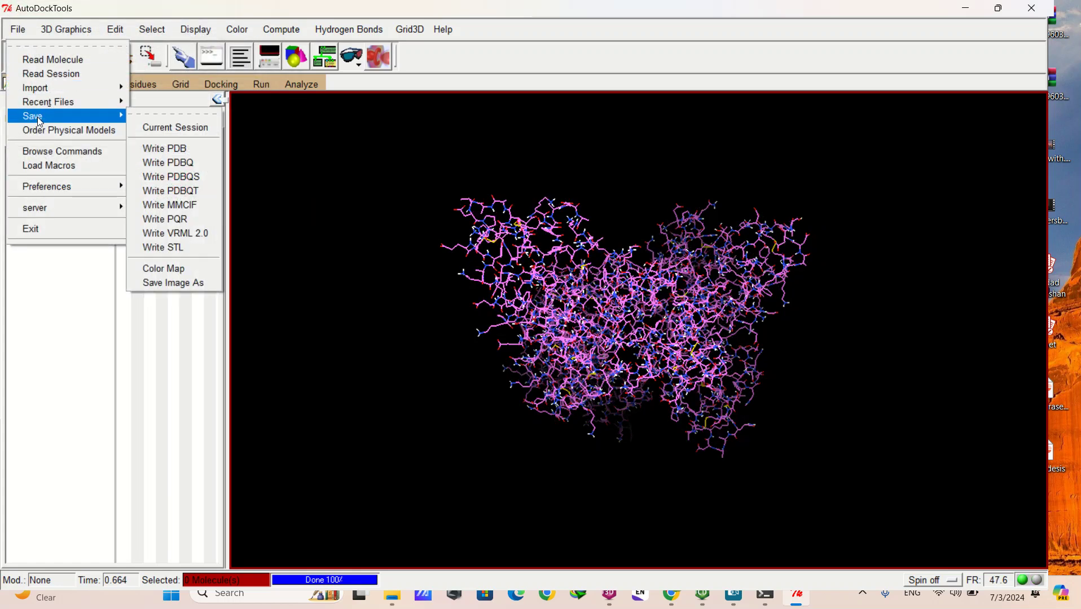
left_click(149, 148)
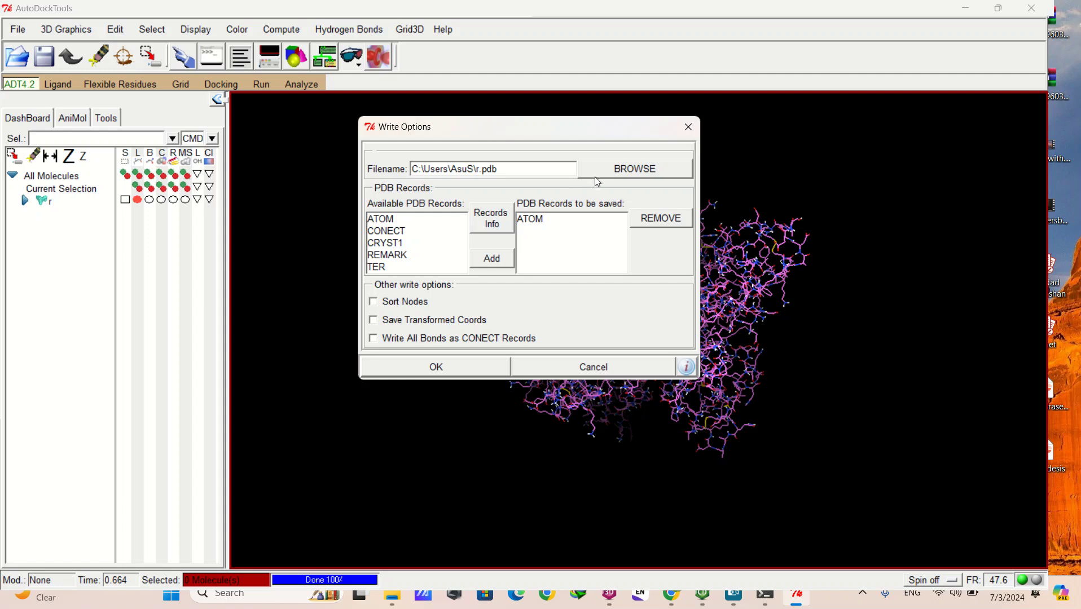
left_click(588, 174)
left_click(452, 279)
left_click(520, 297)
double_click(521, 297)
left_click(519, 275)
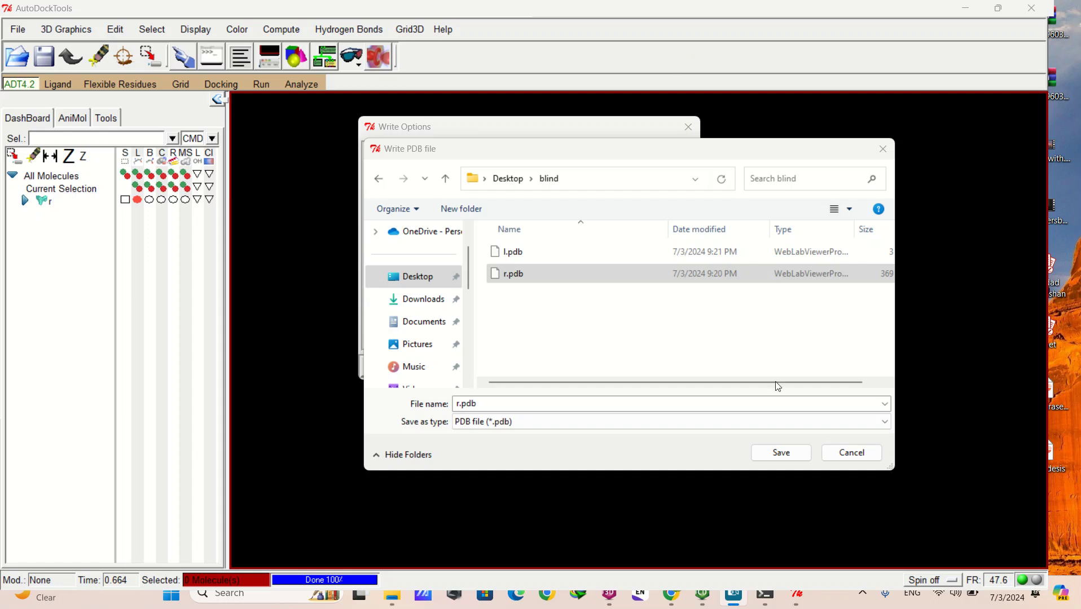
left_click(786, 453)
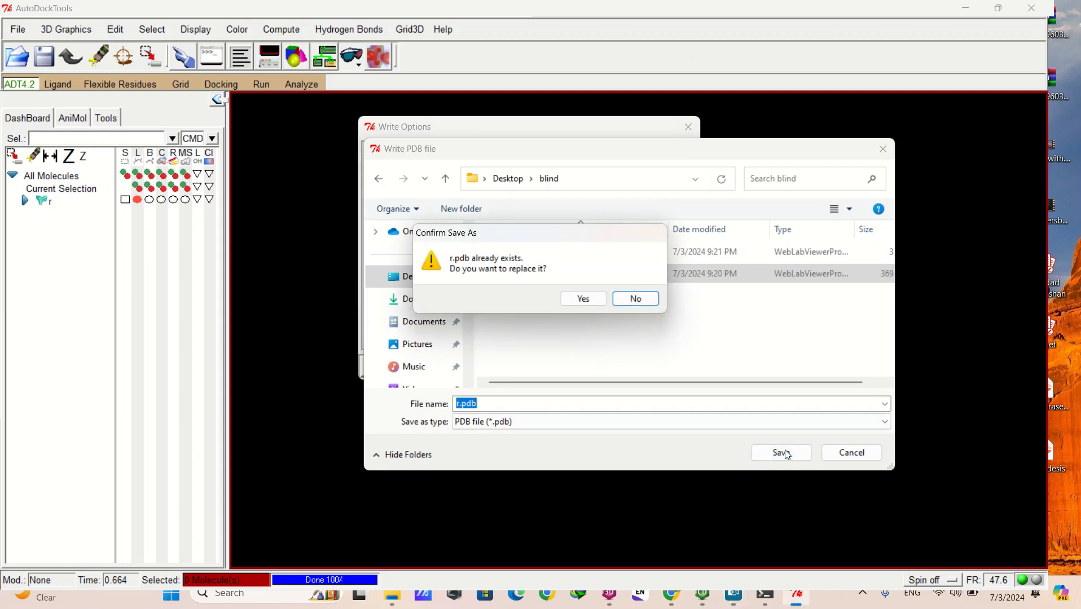
left_click(584, 300)
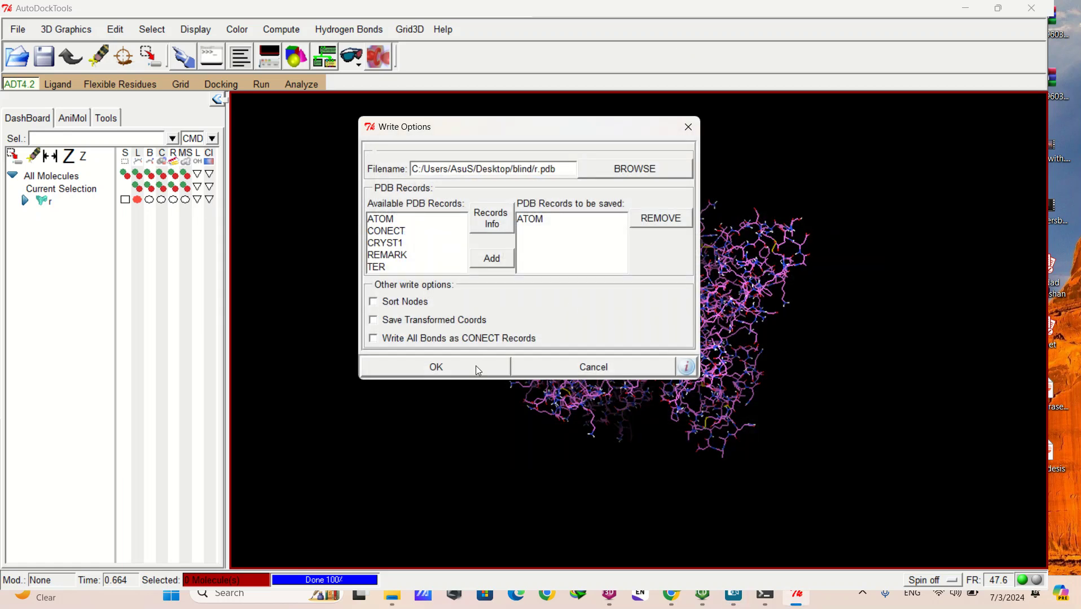
left_click(476, 366)
left_click(581, 342)
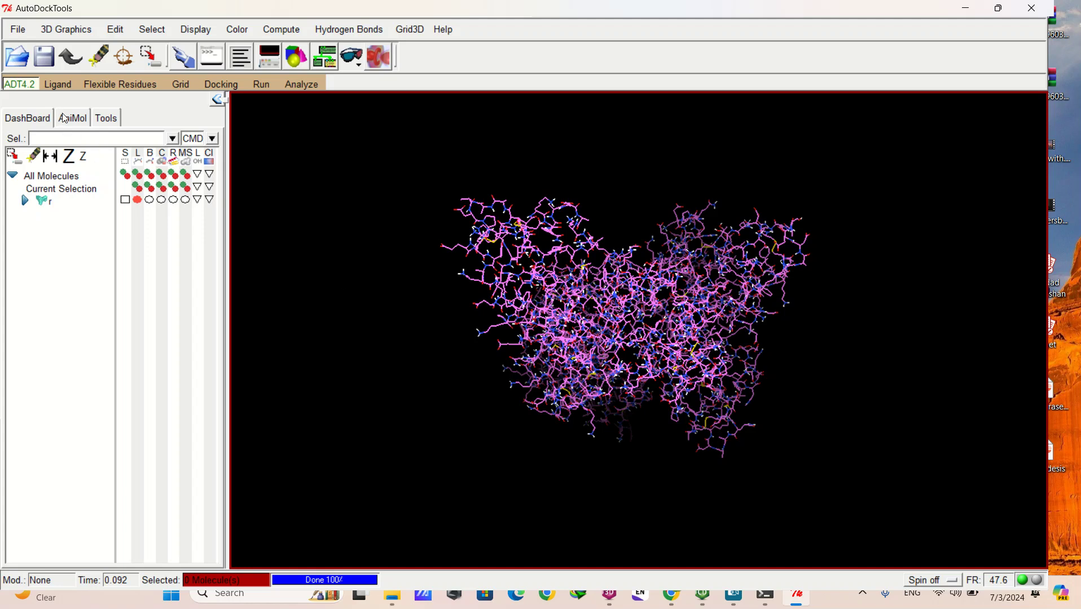
- Open l.pdb from the Desktop folder blind as the AutoDock4 ligand and accept its setup summary
left_click(68, 85)
mouse_move(73, 113)
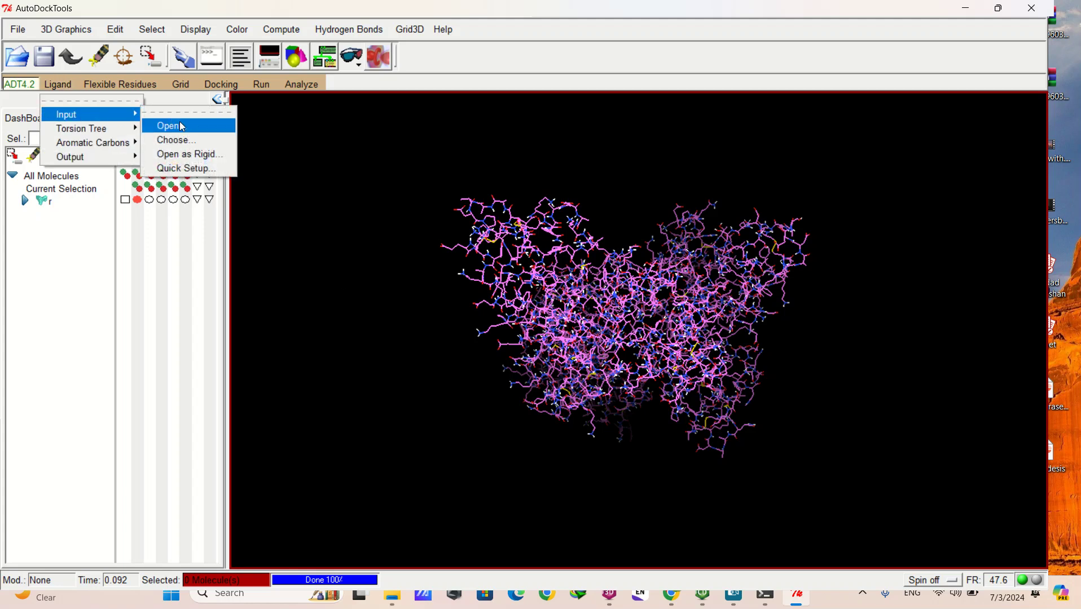
left_click(181, 125)
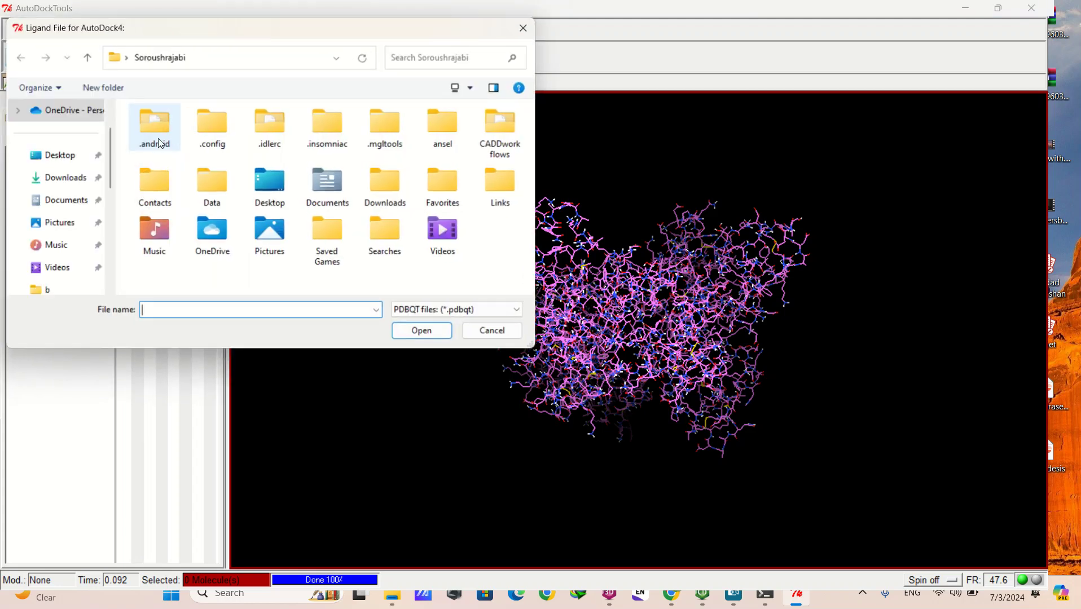
left_click(82, 157)
double_click(190, 171)
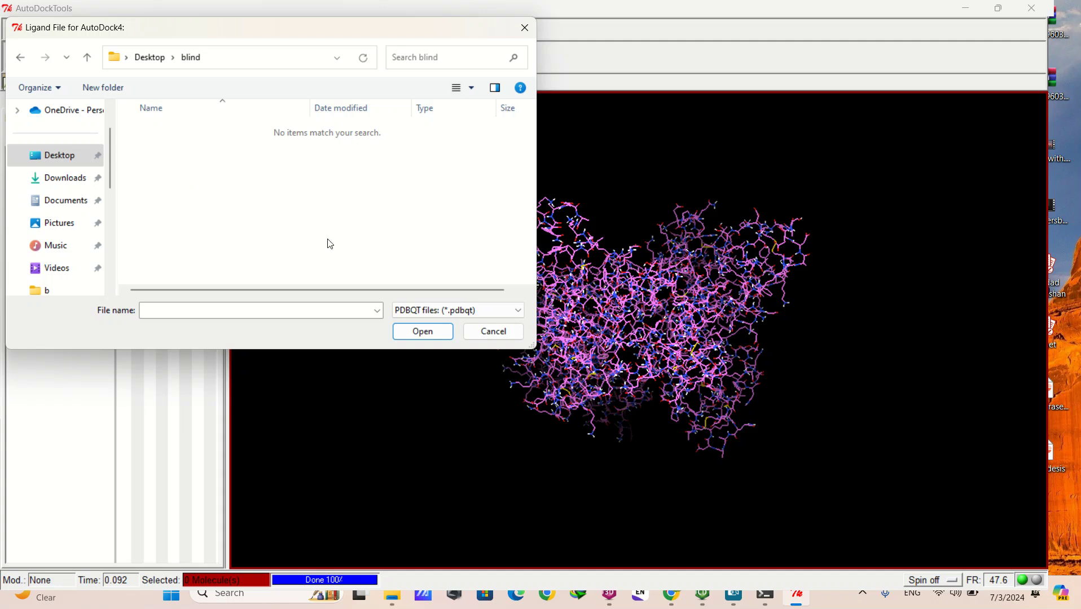
left_click(457, 311)
left_click(454, 355)
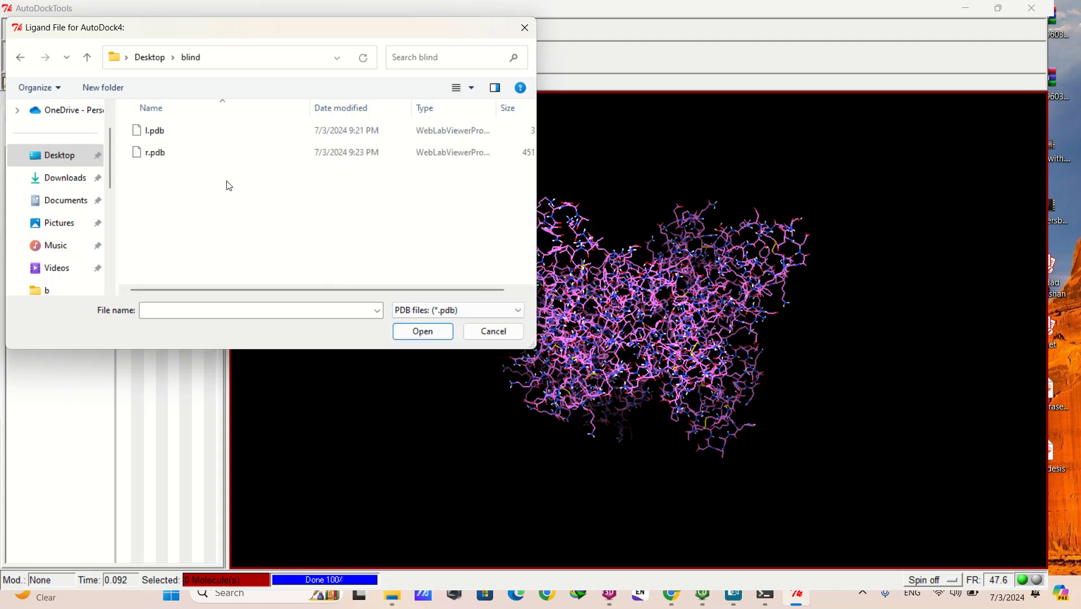
left_click(216, 135)
left_click(423, 331)
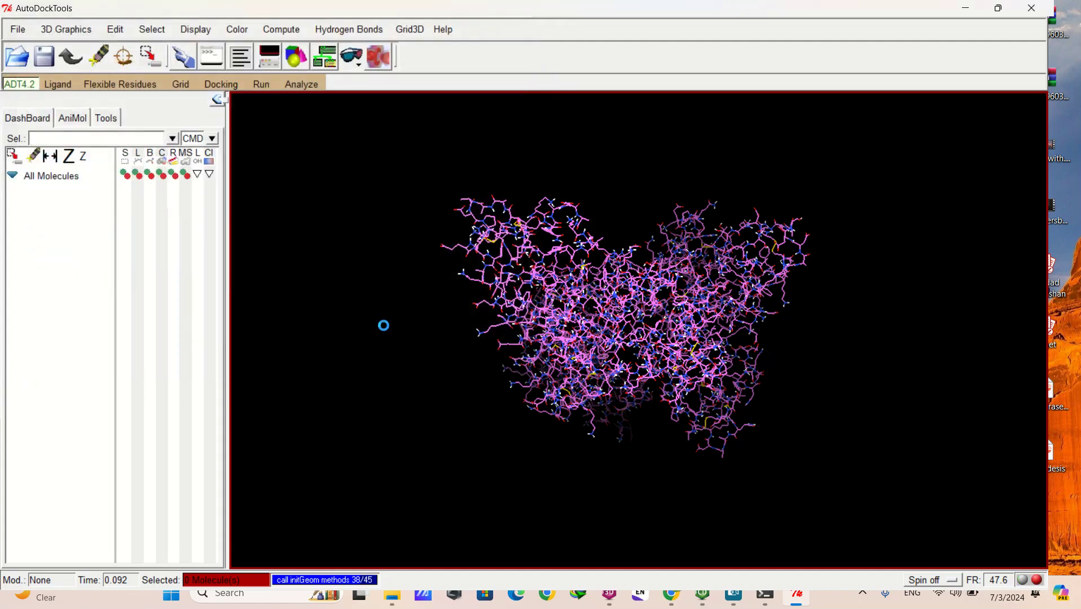
left_click(622, 360)
left_click_drag(466, 369, 554, 374)
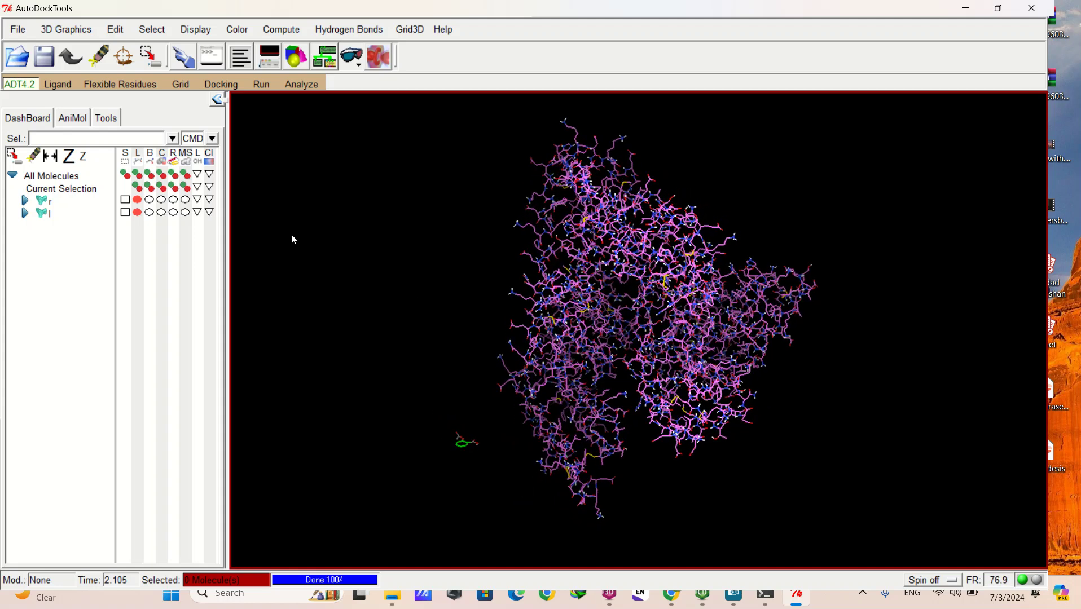
- Save the ligand in PDBQT format under the name l in the Desktop folder blind
left_click(59, 84)
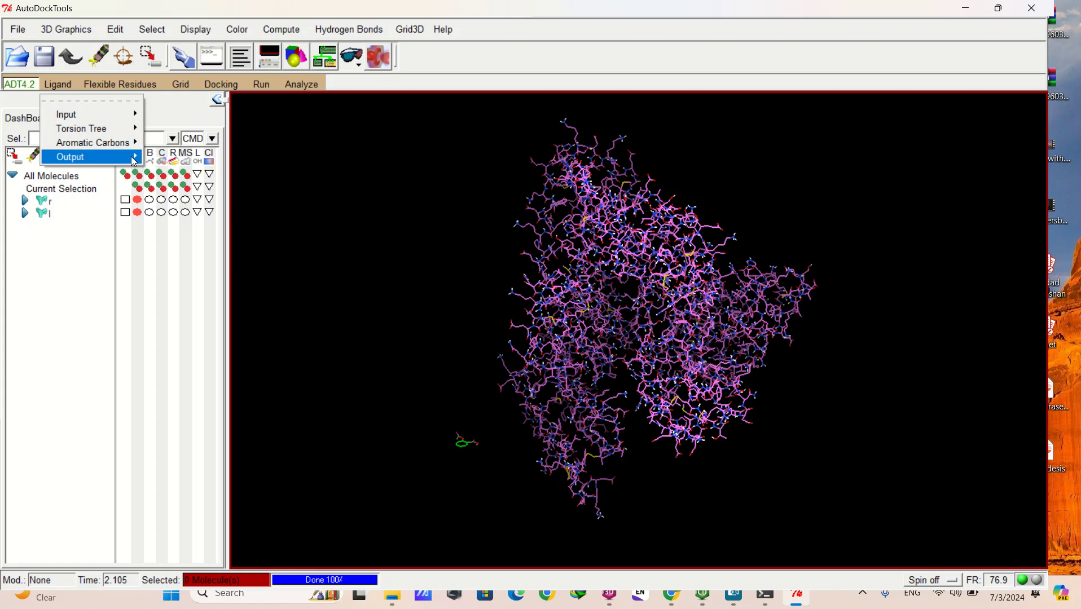
mouse_move(134, 163)
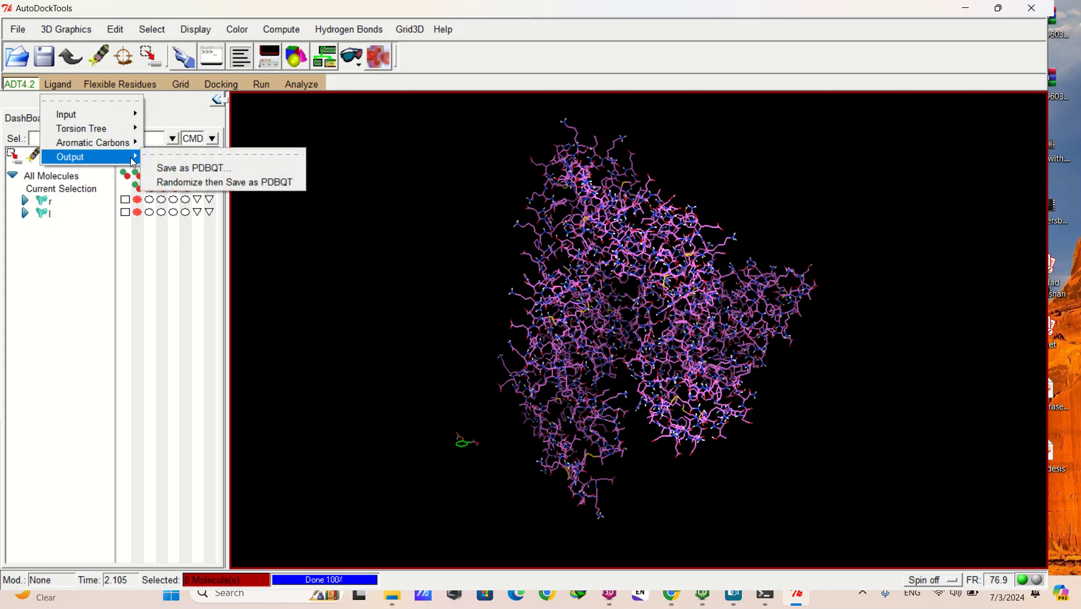
left_click(188, 170)
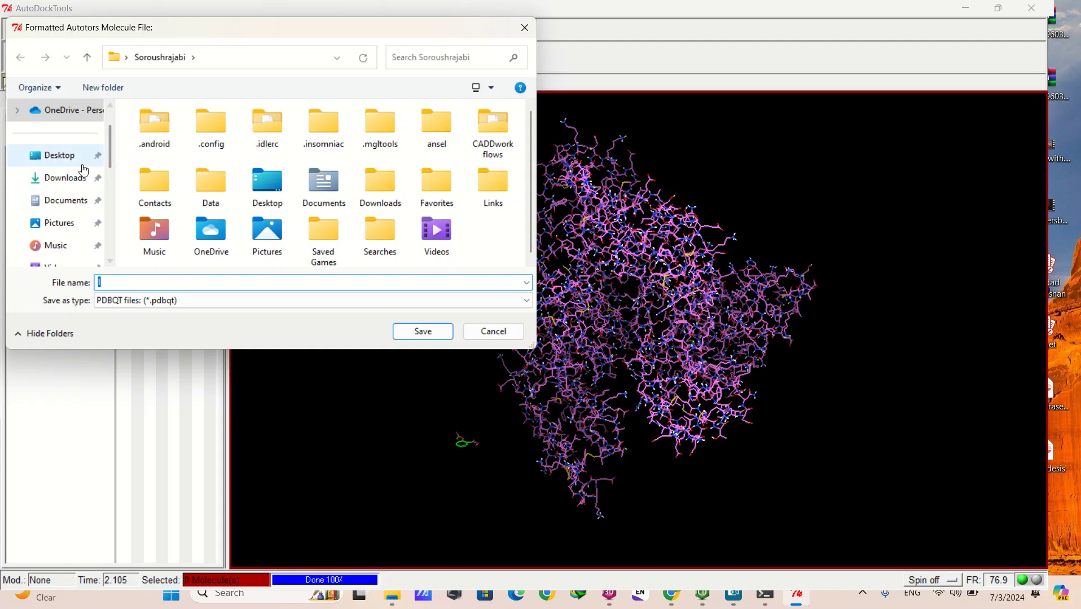
left_click(66, 162)
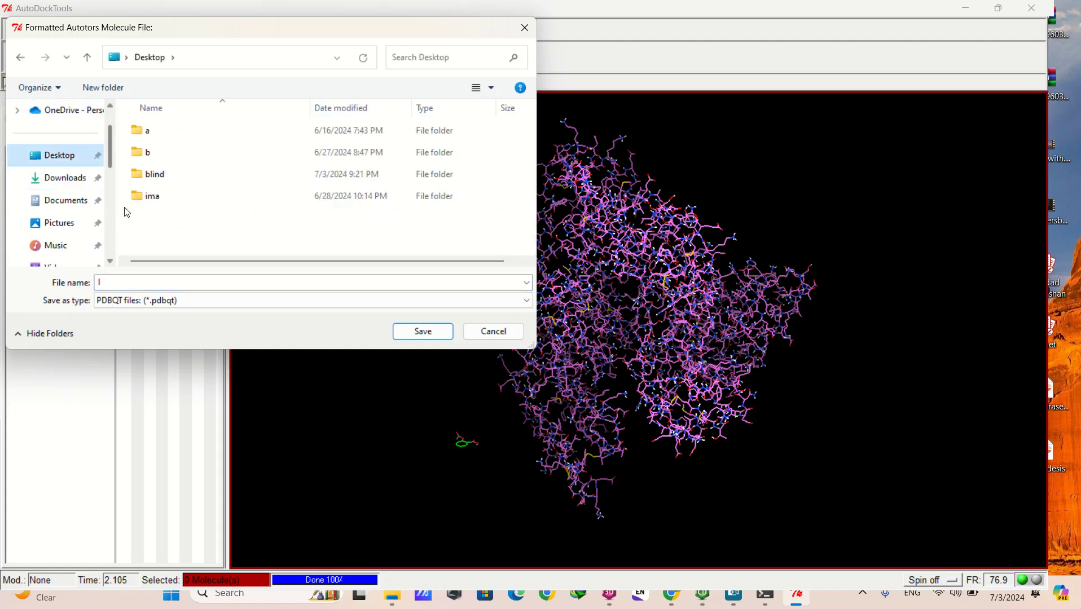
left_click(169, 175)
double_click(170, 176)
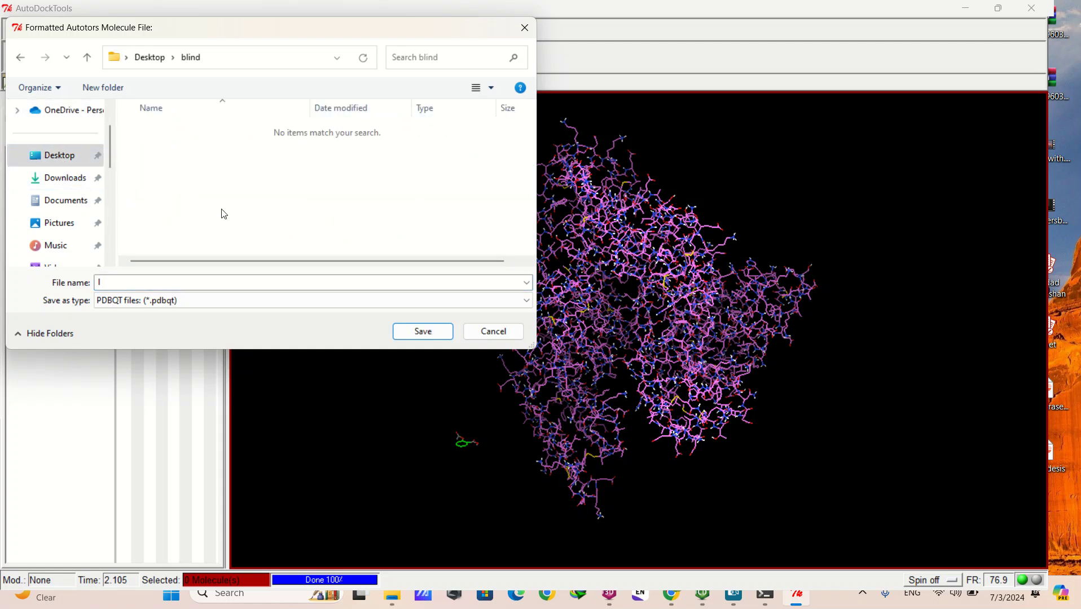
left_click(423, 332)
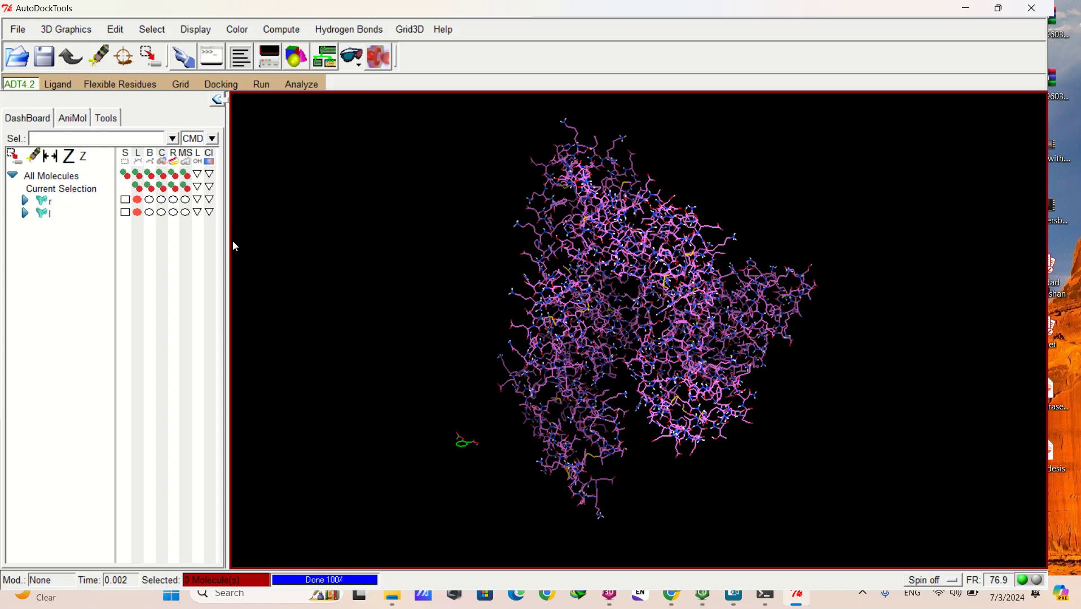
- Choose molecule r as the macromolecule for the grid and accept its preparation summary
left_click(180, 84)
mouse_move(203, 128)
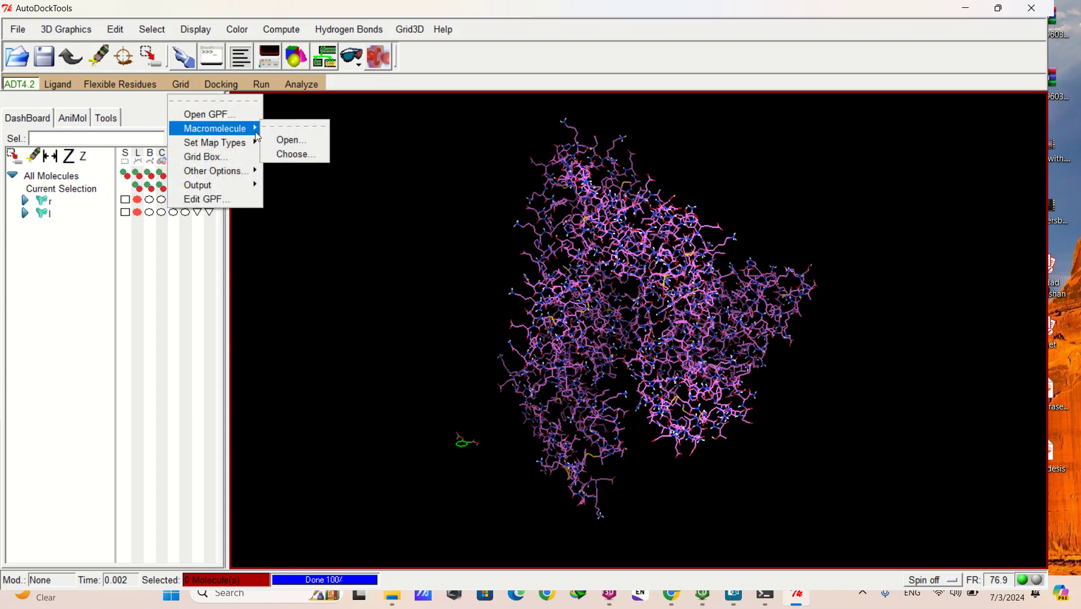
left_click(276, 154)
left_click(54, 54)
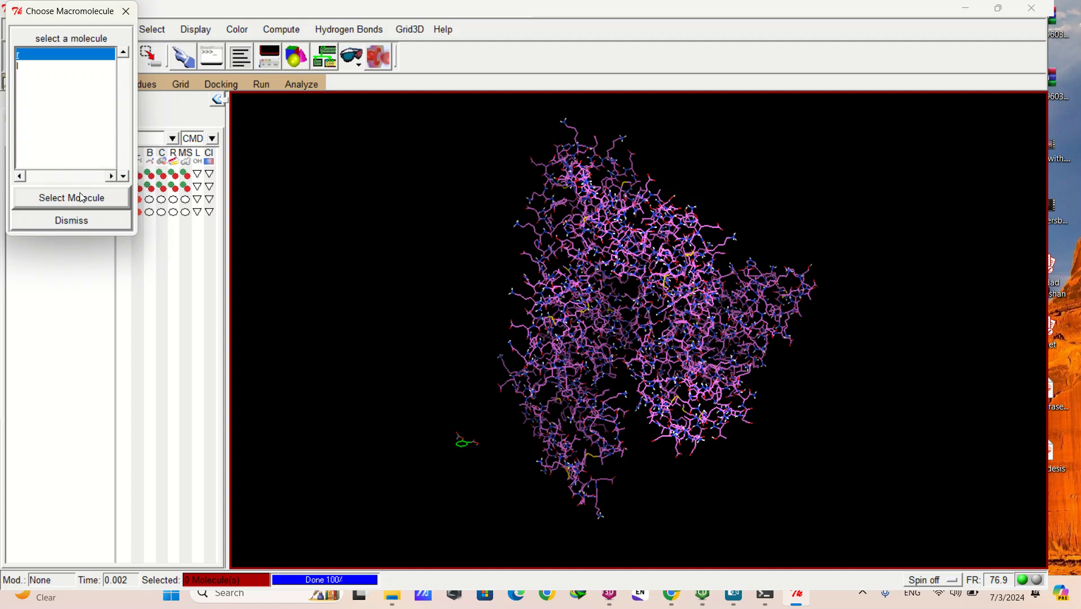
left_click(82, 197)
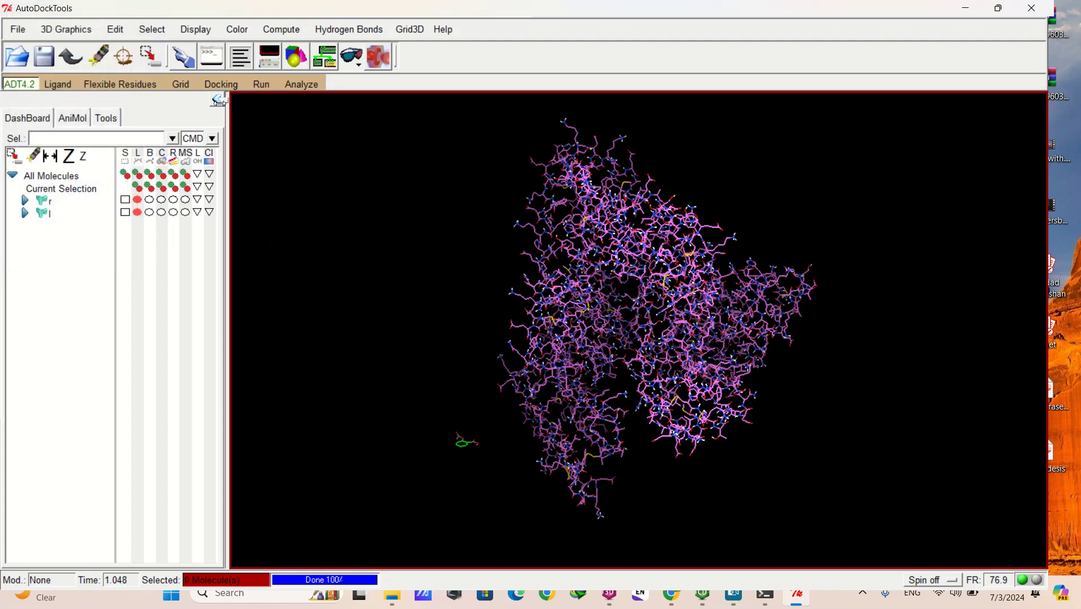
left_click(600, 342)
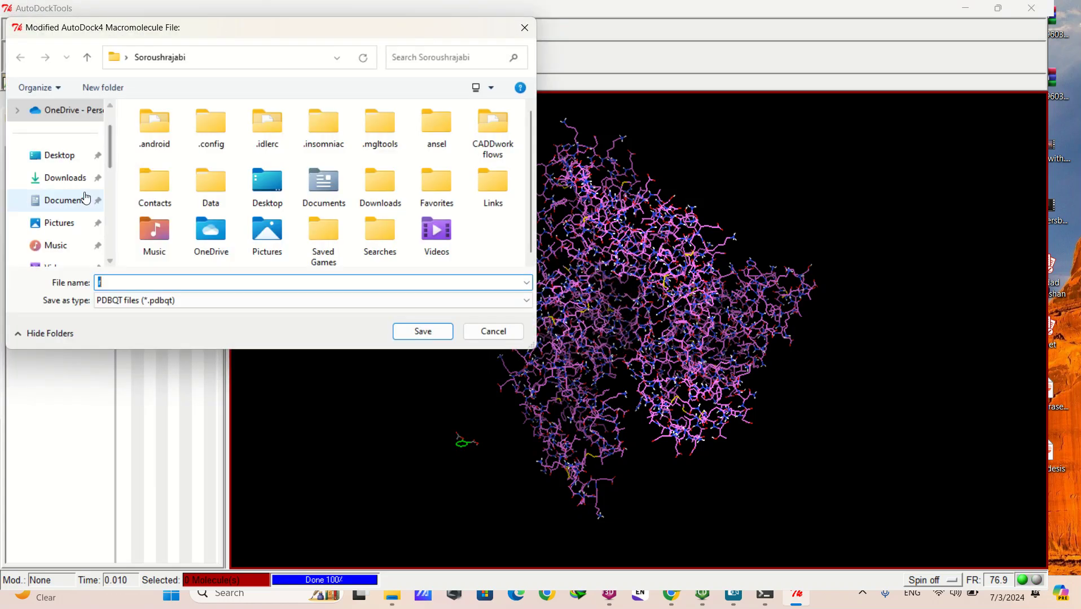
- Save the macromolecule in PDBQT format under the name r in the Desktop folder blind
left_click(58, 157)
left_click(186, 181)
double_click(186, 181)
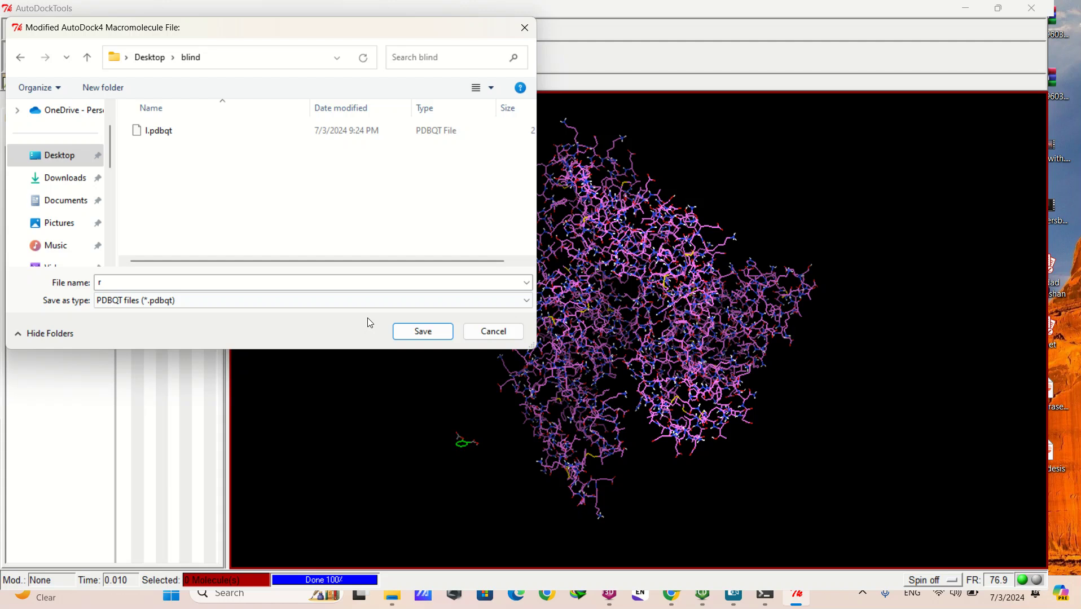
left_click(421, 332)
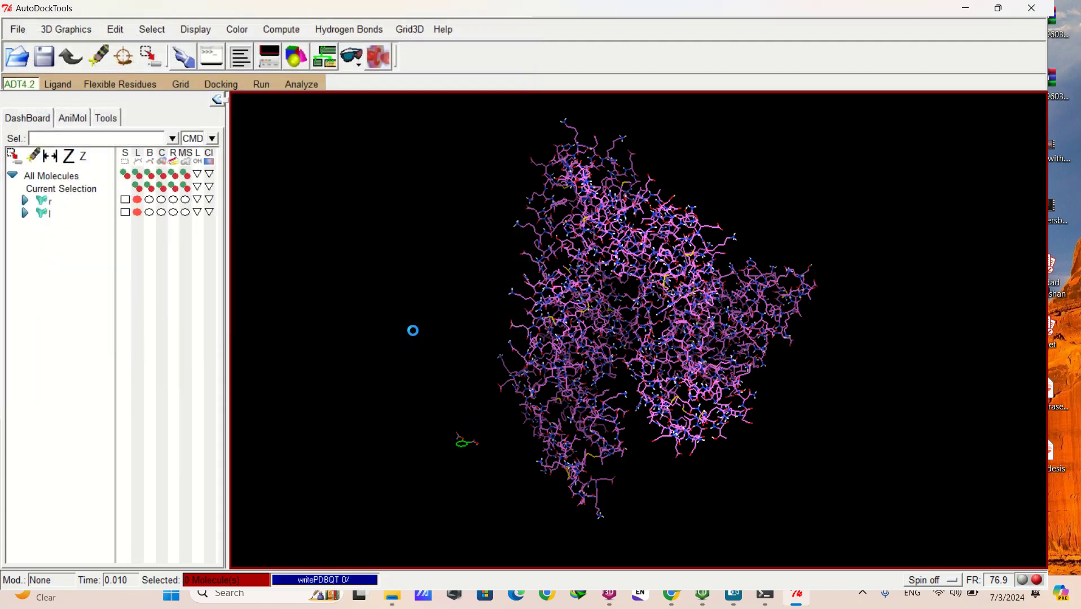
- Set the grid map types by choosing molecule l as the ligand
left_click(181, 88)
mouse_move(215, 143)
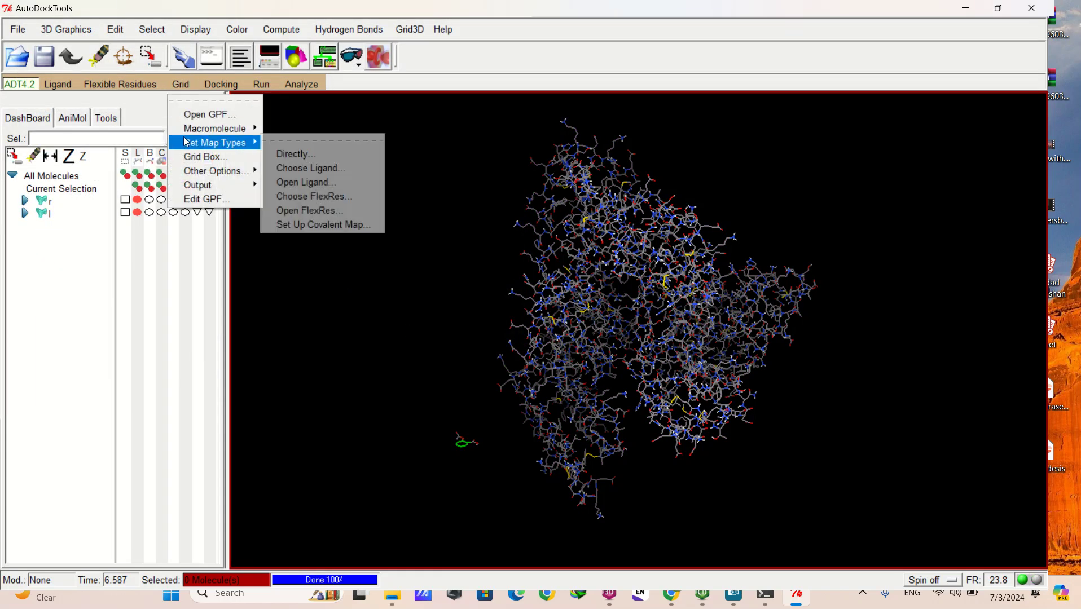
left_click(294, 168)
left_click(38, 75)
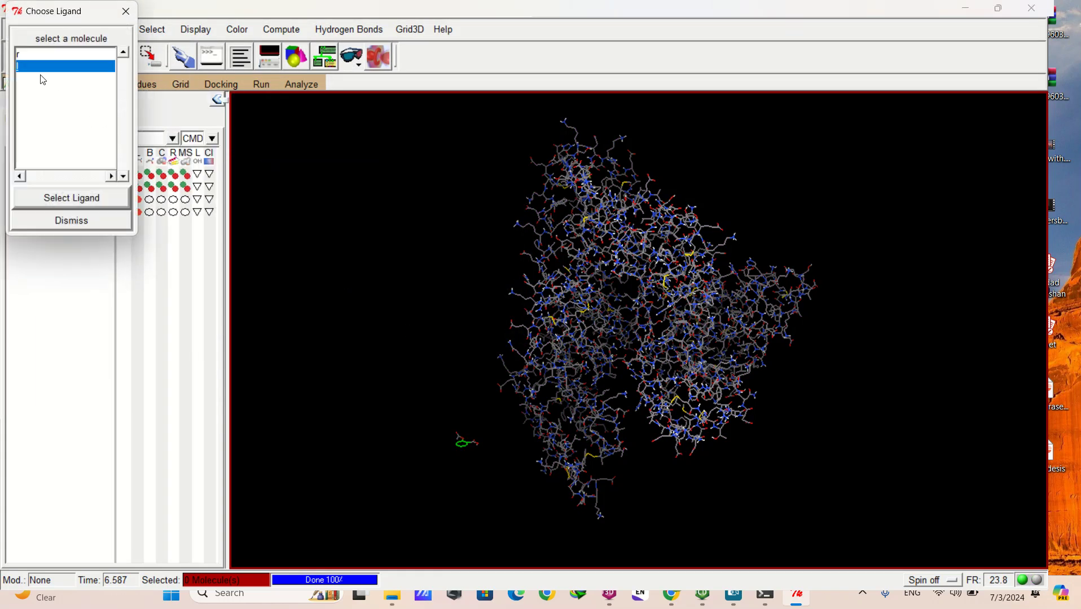
left_click(84, 198)
- Display the grid box around the macromolecule and set its spacing to 1.000 angstrom
left_click(181, 84)
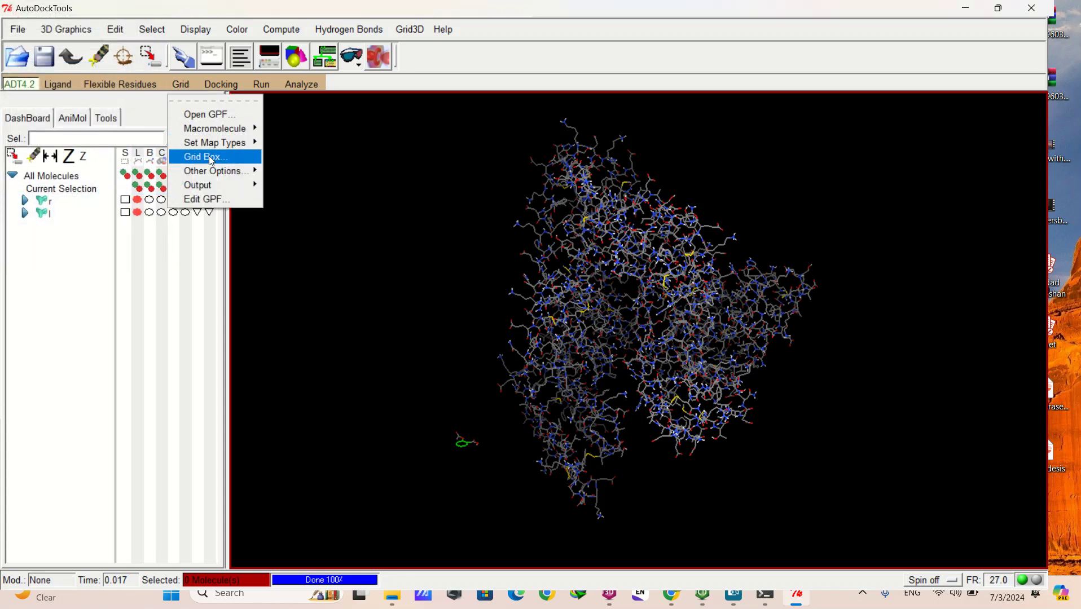
left_click(212, 158)
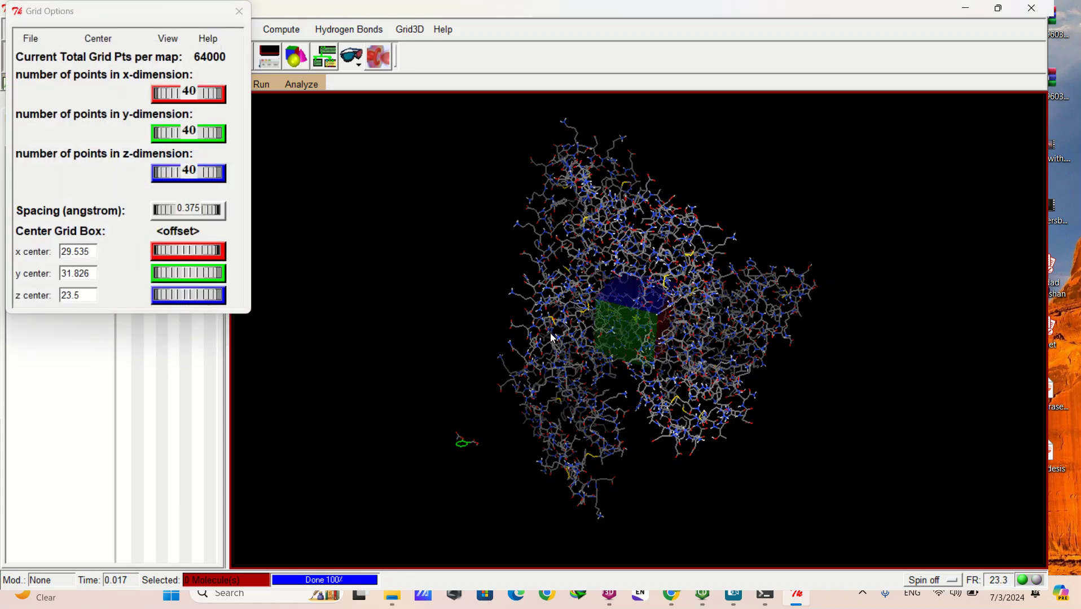
left_click_drag(553, 335, 510, 299)
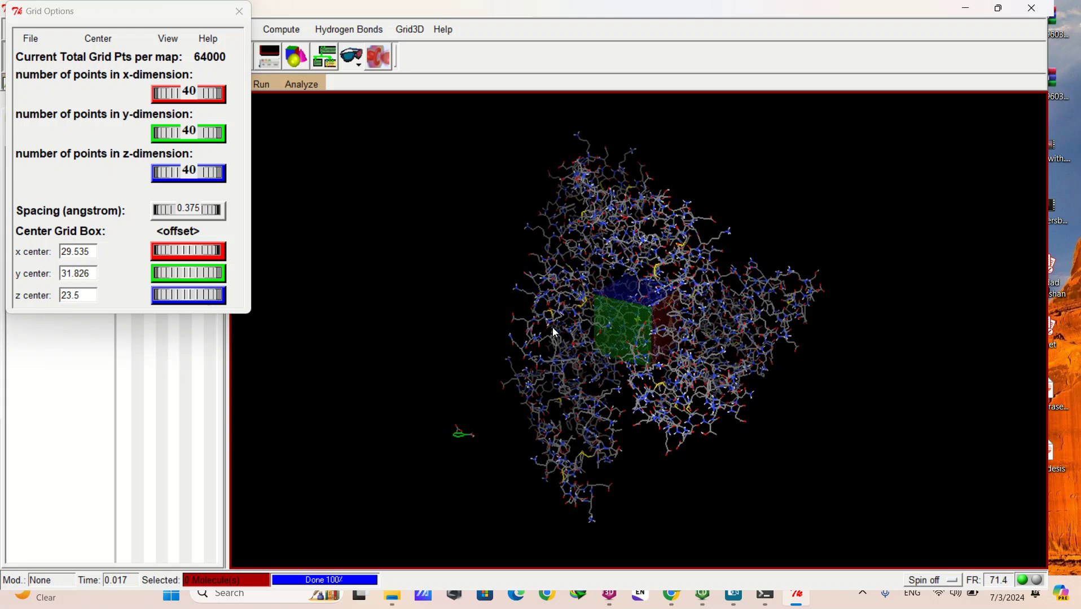
left_click_drag(639, 341, 684, 303)
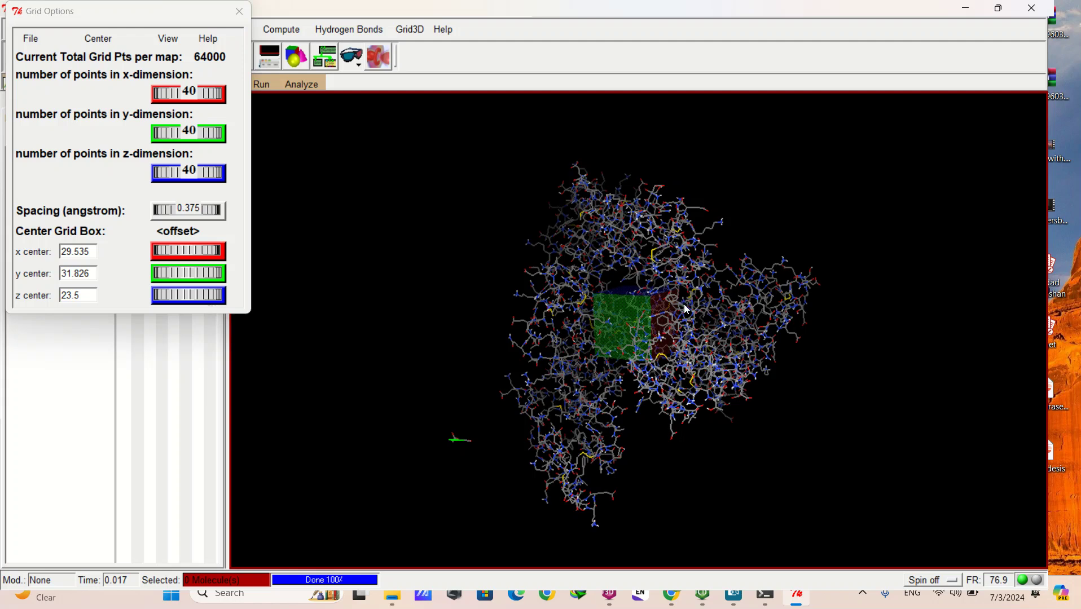
mouse_move(682, 321)
left_mouse_down()
mouse_move(633, 316)
mouse_move(671, 317)
left_mouse_up()
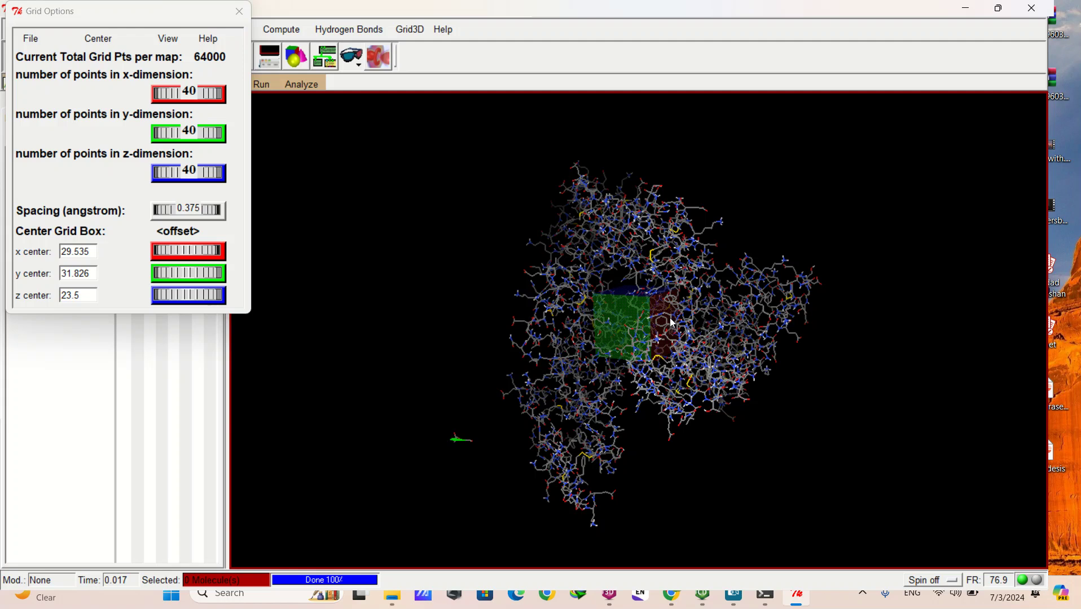
mouse_move(670, 319)
left_mouse_down()
mouse_move(673, 329)
mouse_move(681, 314)
mouse_move(679, 328)
left_mouse_up()
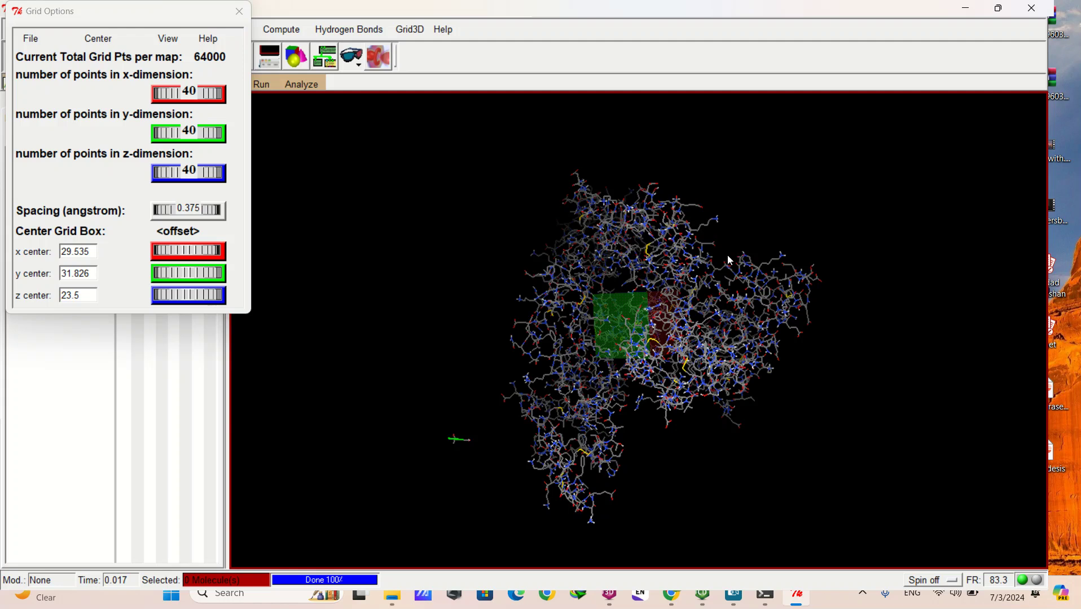
left_click_drag(723, 265, 705, 275)
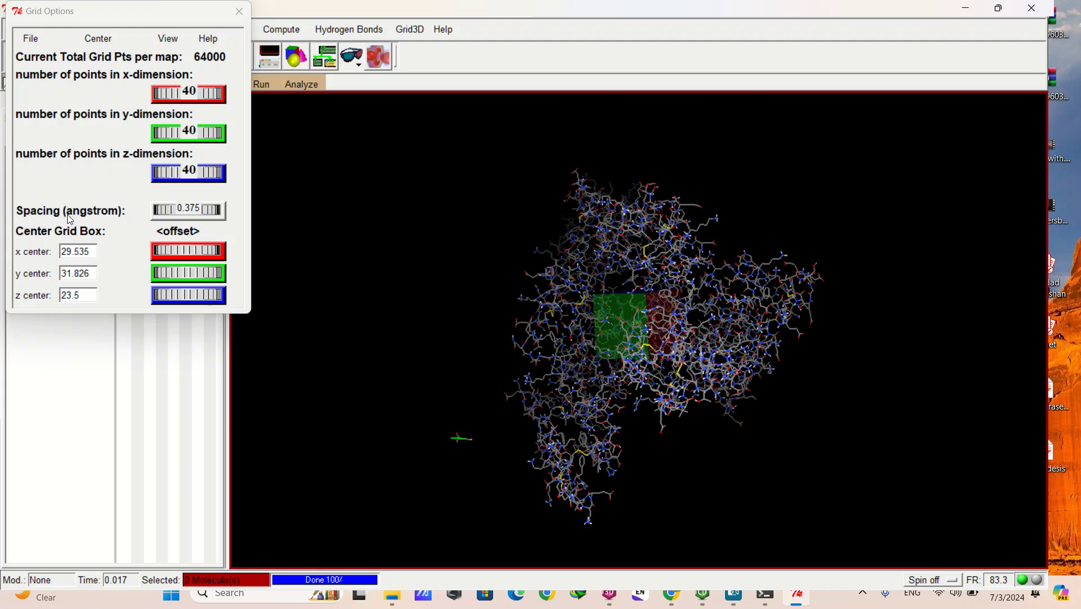
left_click_drag(208, 215, 325, 211)
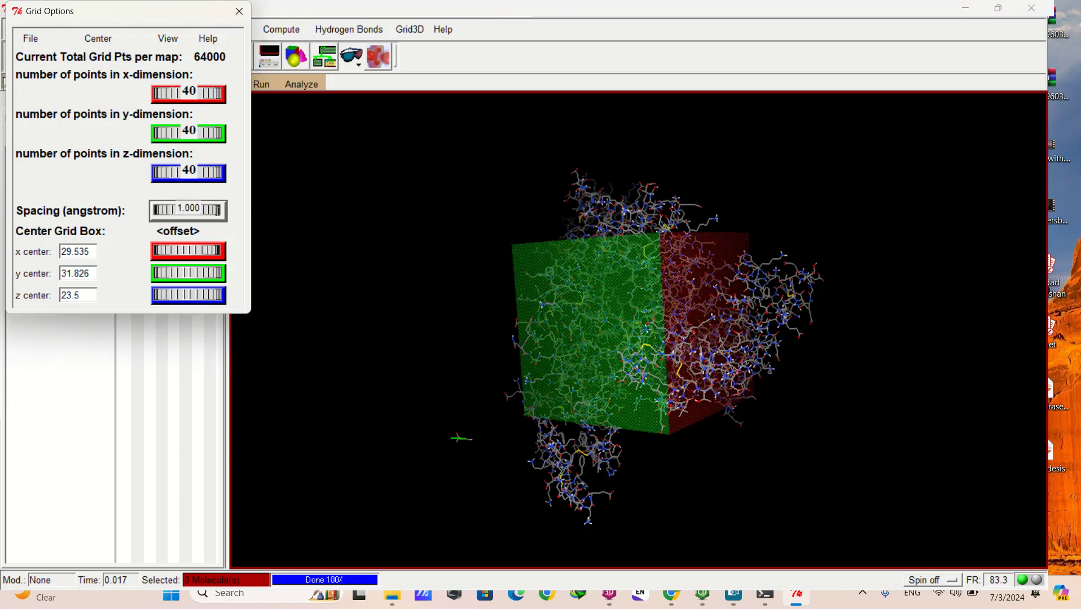
- Widen the grid box to 78 points in the x-dimension
mouse_move(550, 274)
left_mouse_down()
mouse_move(539, 276)
mouse_move(559, 273)
left_mouse_up()
left_click_drag(175, 93, 208, 97)
left_click_drag(495, 321, 669, 311)
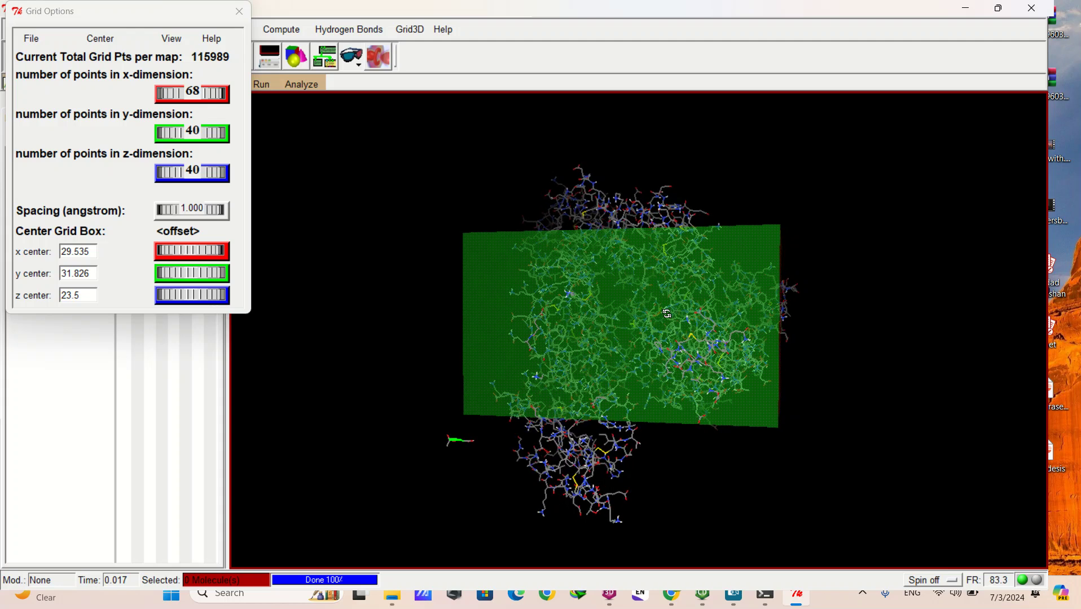
left_click_drag(178, 97, 185, 97)
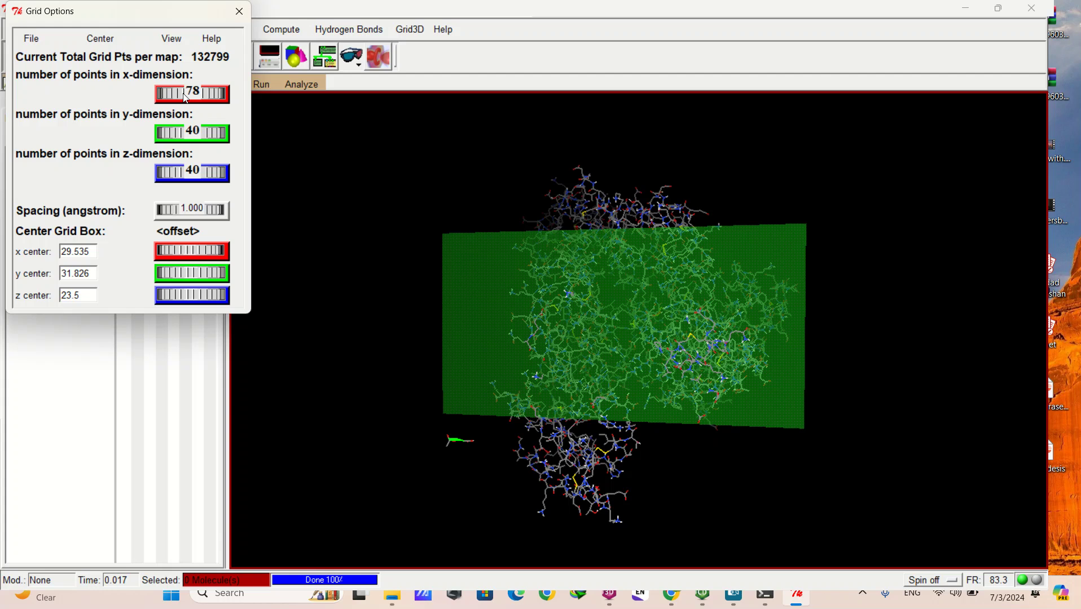
- Enlarge the grid box to 60 points in the y-dimension
left_click_drag(582, 309, 529, 217)
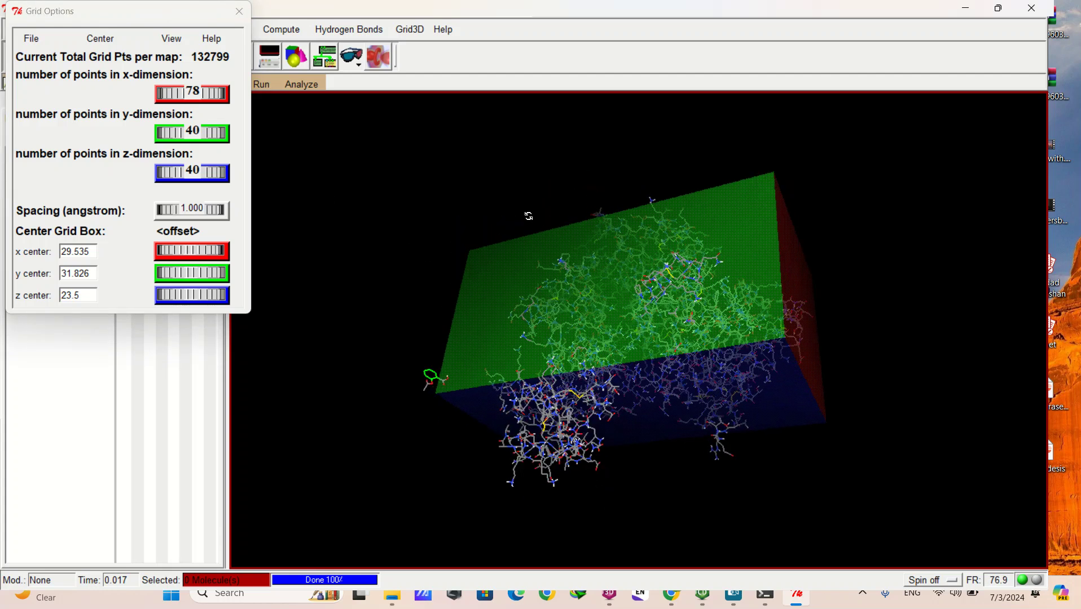
left_click_drag(747, 286, 403, 362)
left_click_drag(185, 136, 193, 136)
left_click_drag(561, 346, 512, 338)
left_click_drag(211, 138, 214, 138)
left_click_drag(603, 330, 709, 332)
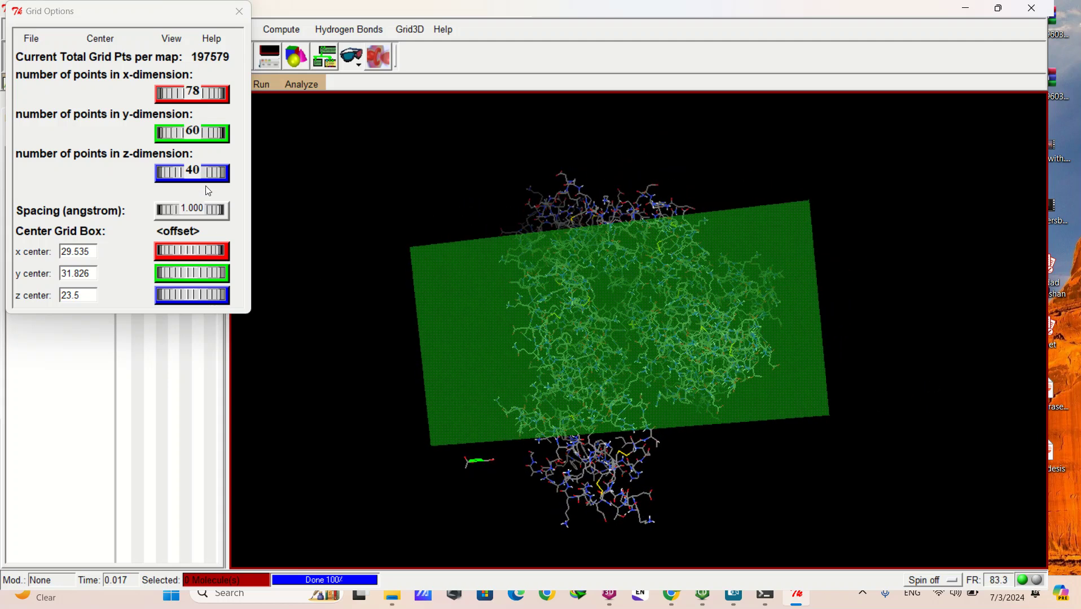
- Set the grid box to 84 points in the z-dimension and close the grid options, saving the current settings
left_click_drag(186, 172, 236, 179)
left_click_drag(640, 345, 533, 229)
left_click_drag(674, 442, 568, 325)
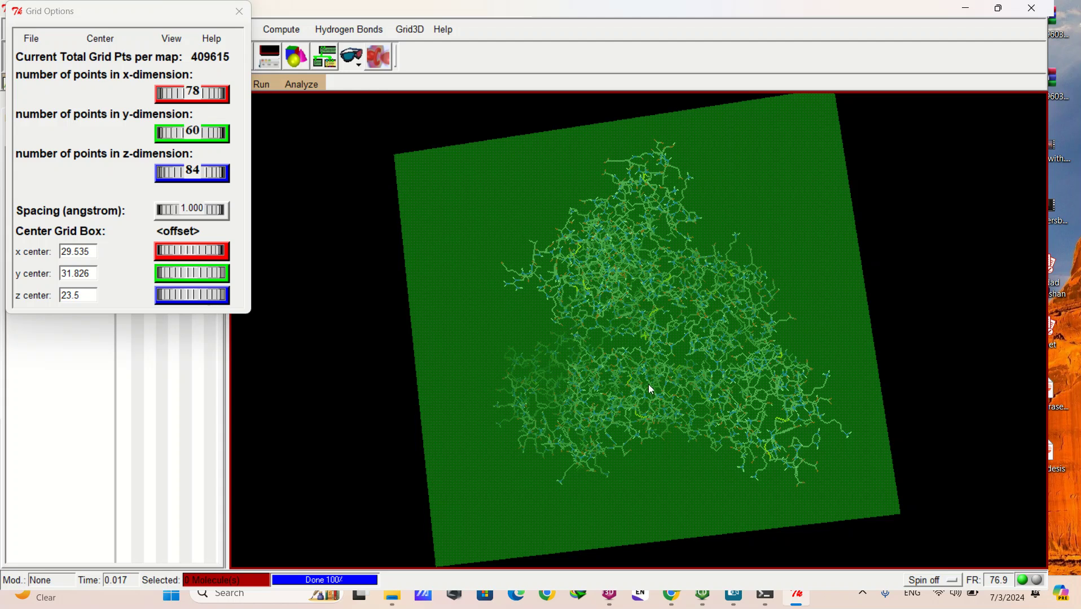
mouse_move(666, 381)
left_mouse_down()
mouse_move(618, 403)
mouse_move(622, 356)
mouse_move(678, 364)
mouse_move(680, 383)
left_mouse_up()
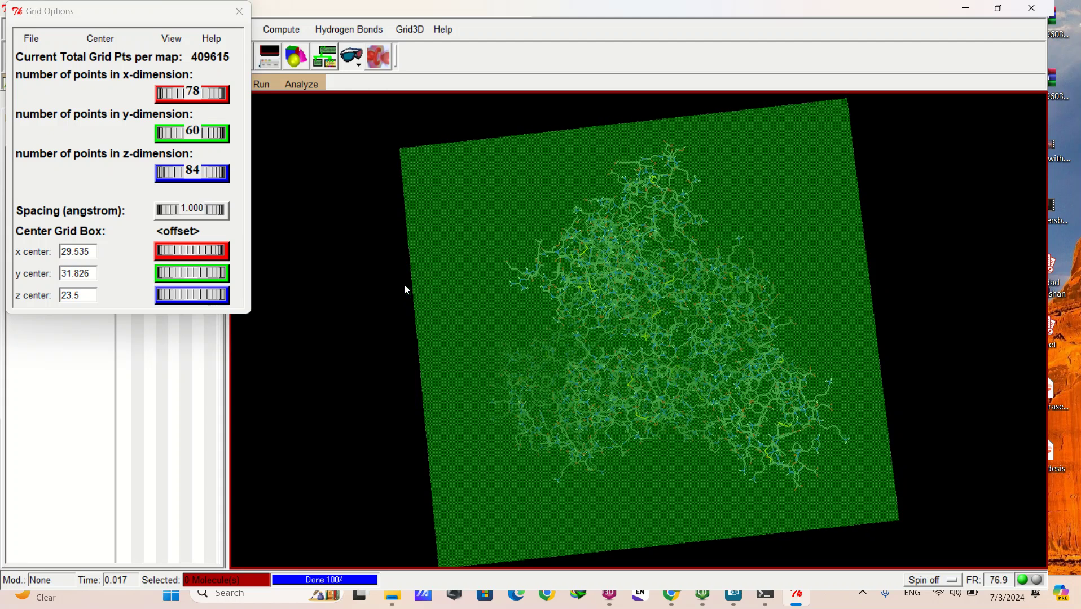
left_click(31, 38)
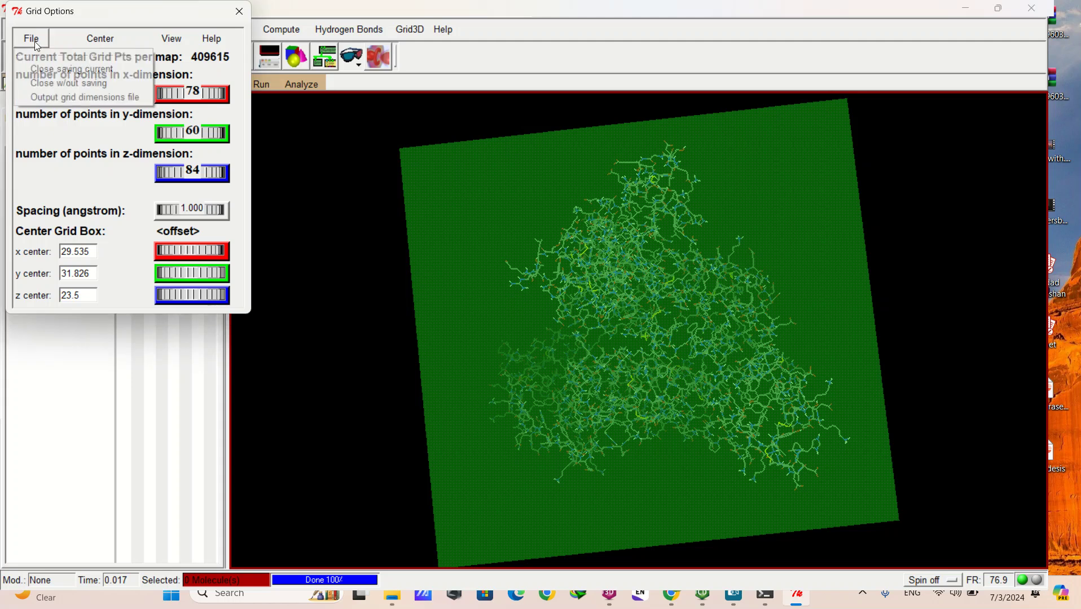
left_click(50, 69)
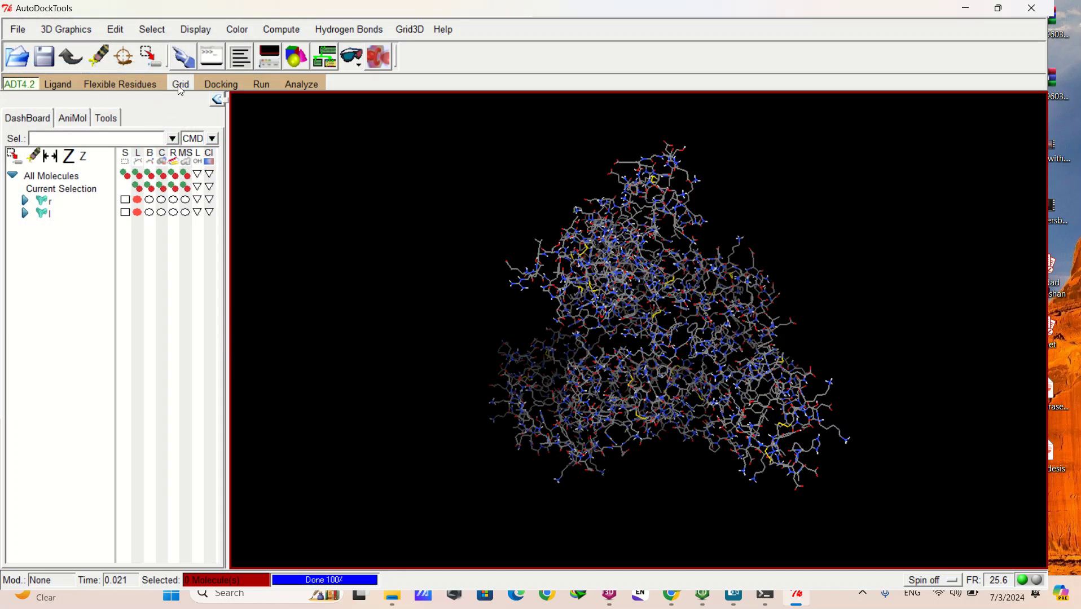
- Save the grid parameter file as r.gpf in the Desktop folder blind
left_click(179, 84)
mouse_move(210, 186)
left_click(282, 195)
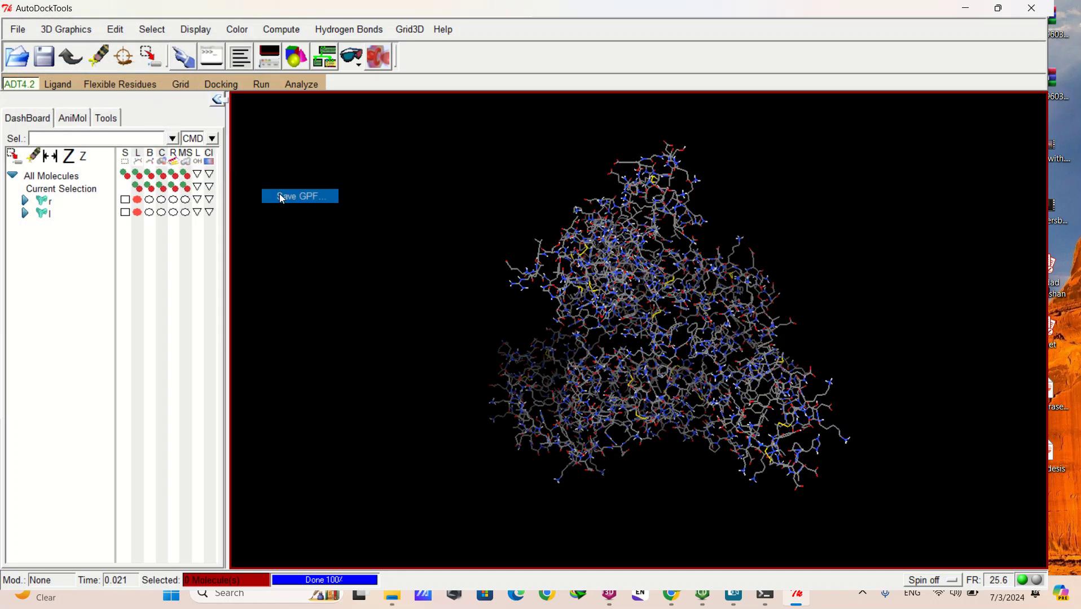
left_click(71, 163)
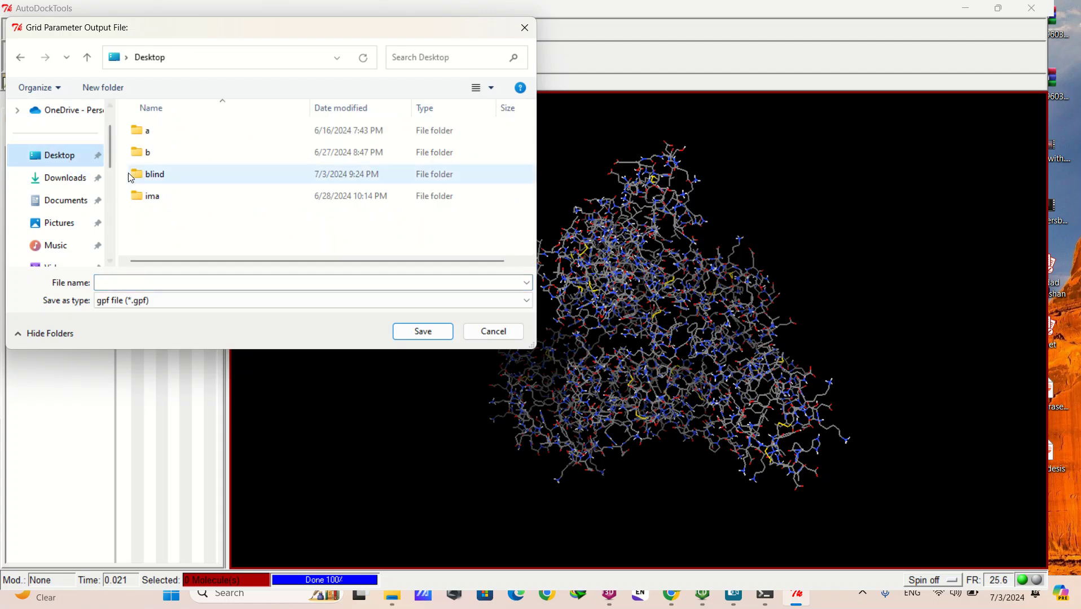
double_click(181, 175)
left_click(214, 283)
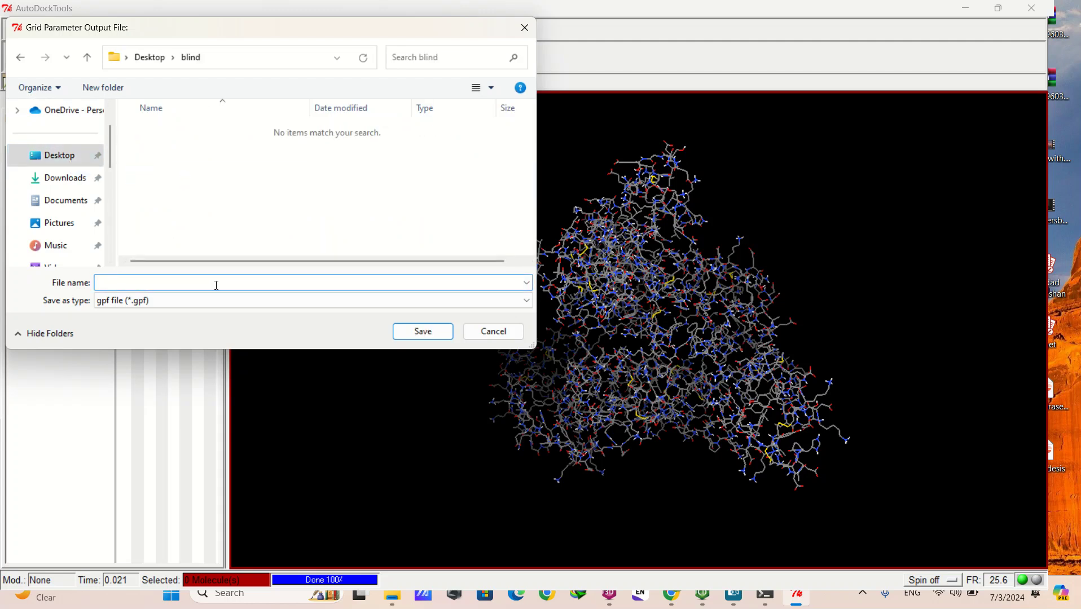
type("r.gpf")
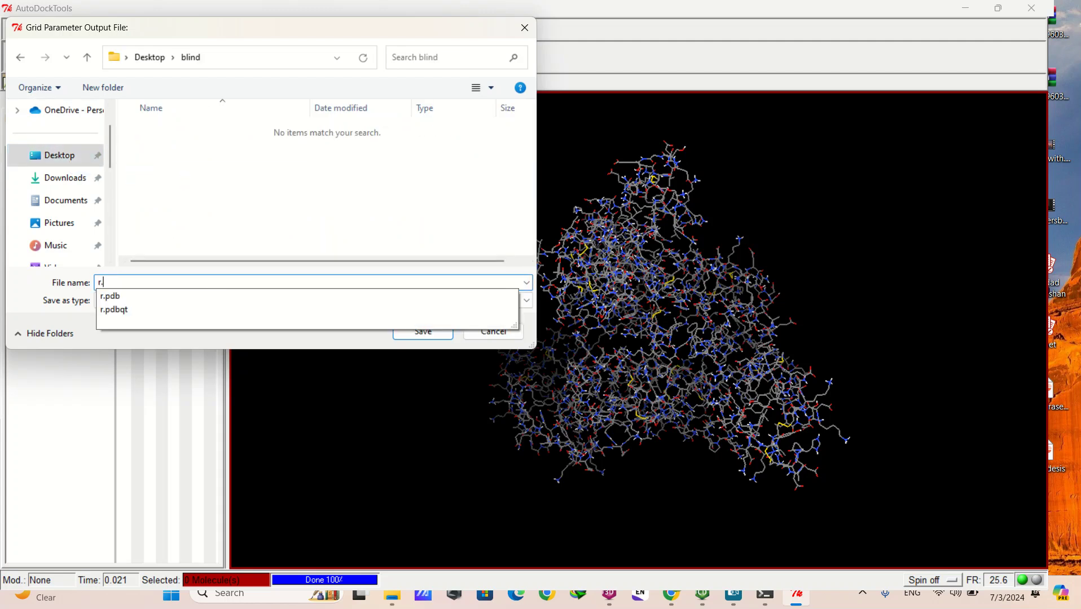
left_click(425, 331)
- Set r.pdbqt from the Desktop folder blind as the macromolecule file for docking
left_click(223, 85)
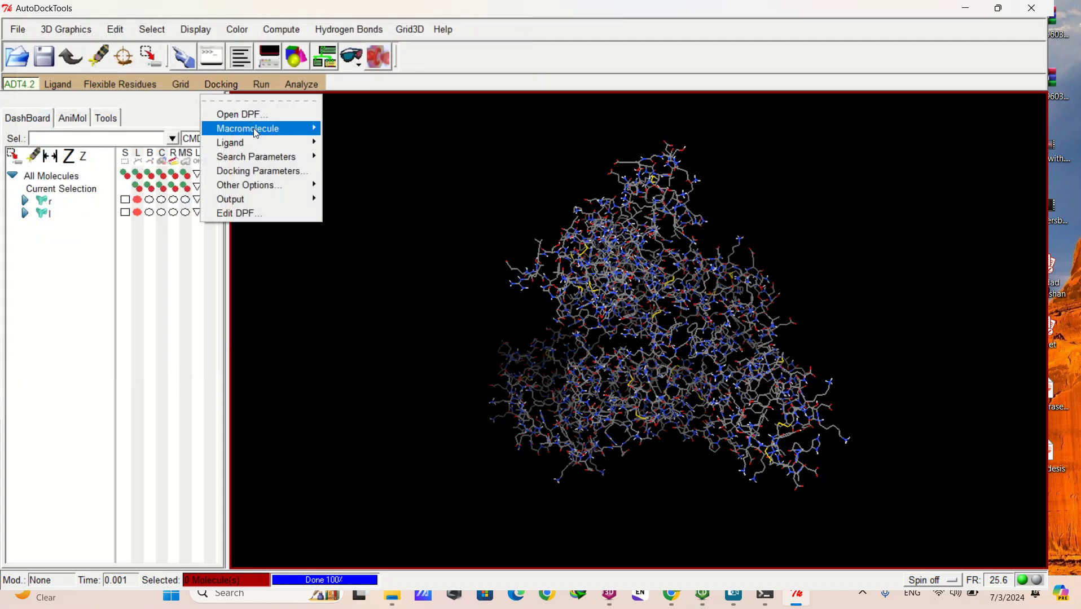
mouse_move(261, 144)
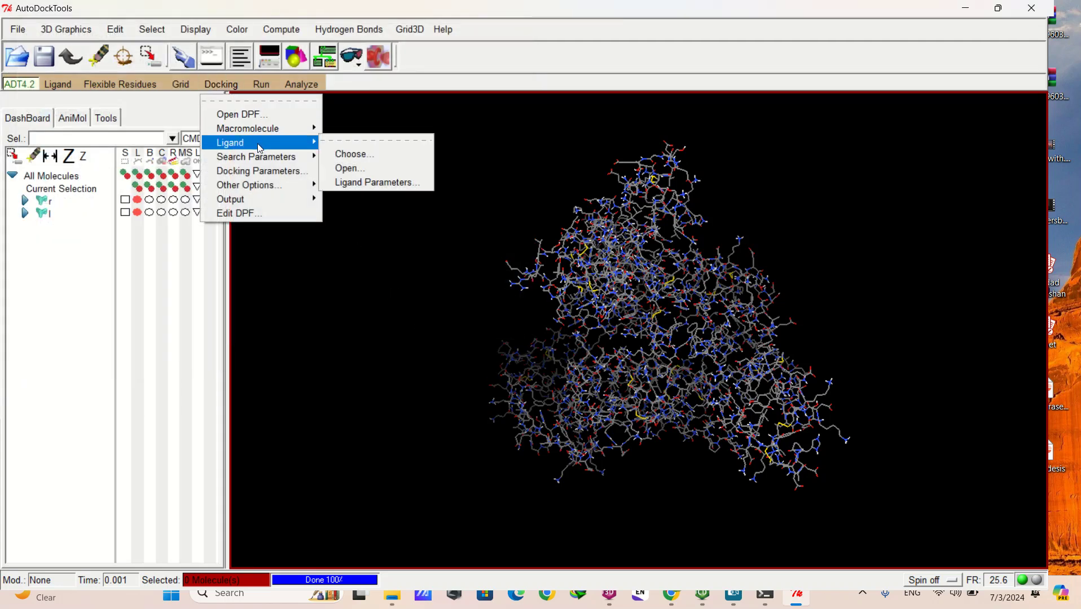
mouse_move(309, 130)
left_click(343, 140)
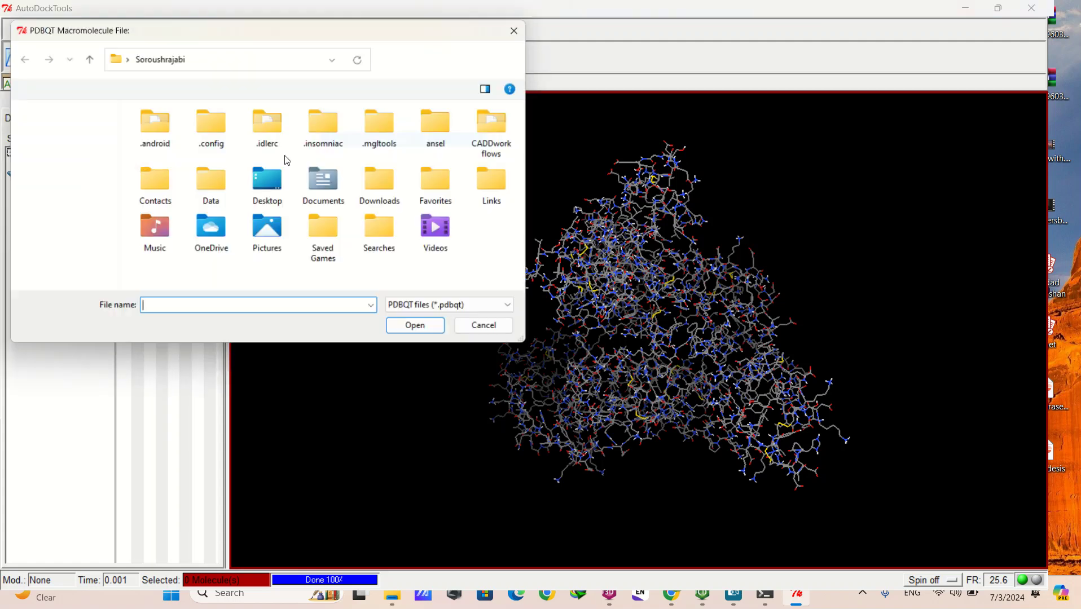
left_click(82, 154)
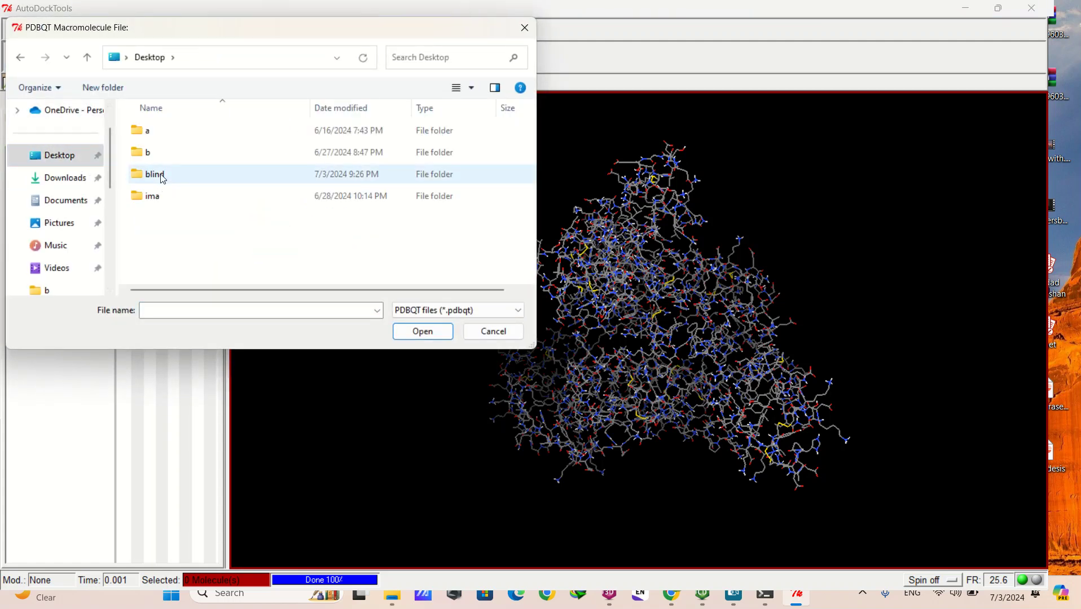
double_click(158, 178)
left_click(161, 156)
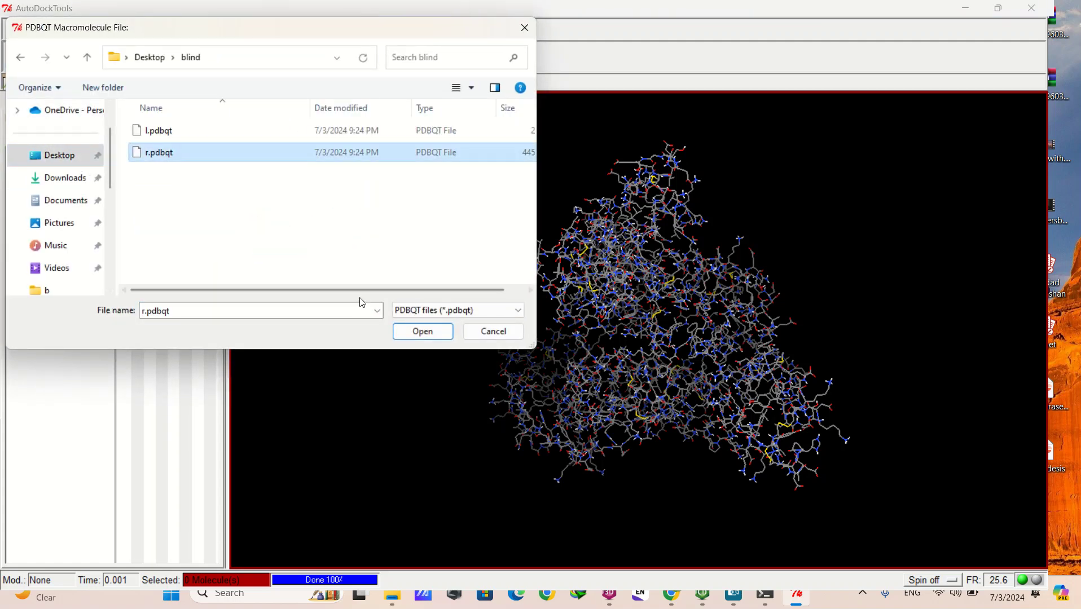
left_click(410, 332)
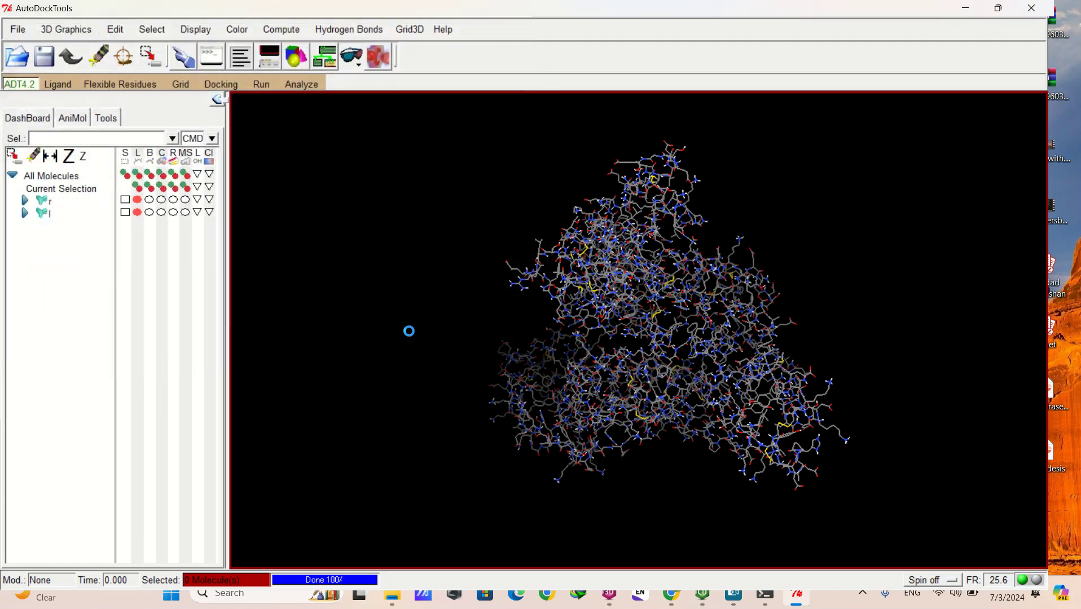
- Open l.pdbqt from the Desktop folder blind as the docking ligand and accept its default random initial-state parameters
left_click(224, 84)
mouse_move(264, 144)
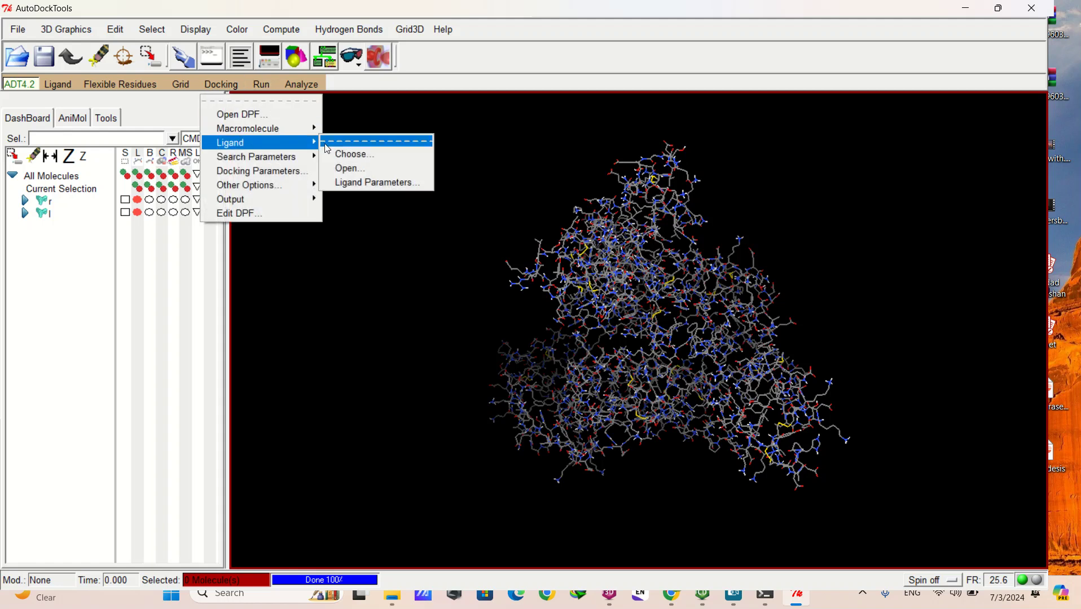
left_click(342, 168)
left_click(58, 155)
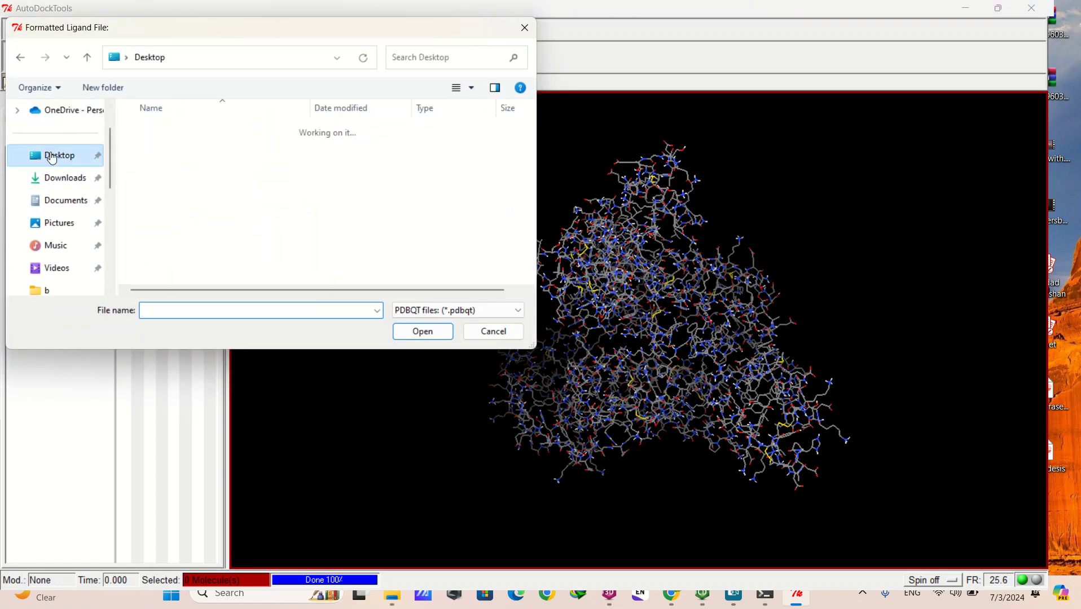
double_click(155, 173)
left_click(176, 131)
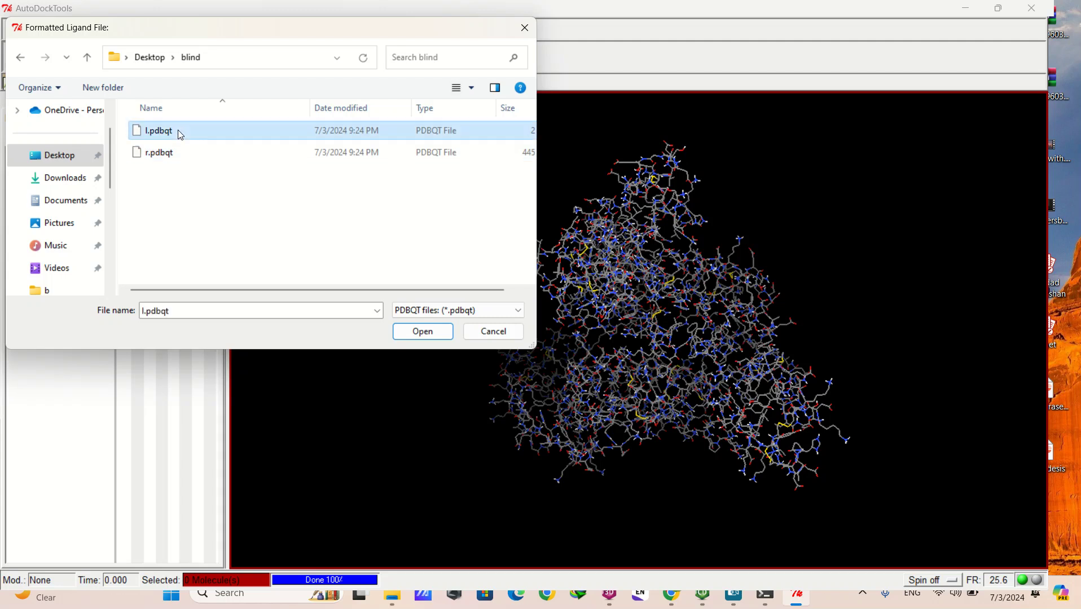
left_click(416, 332)
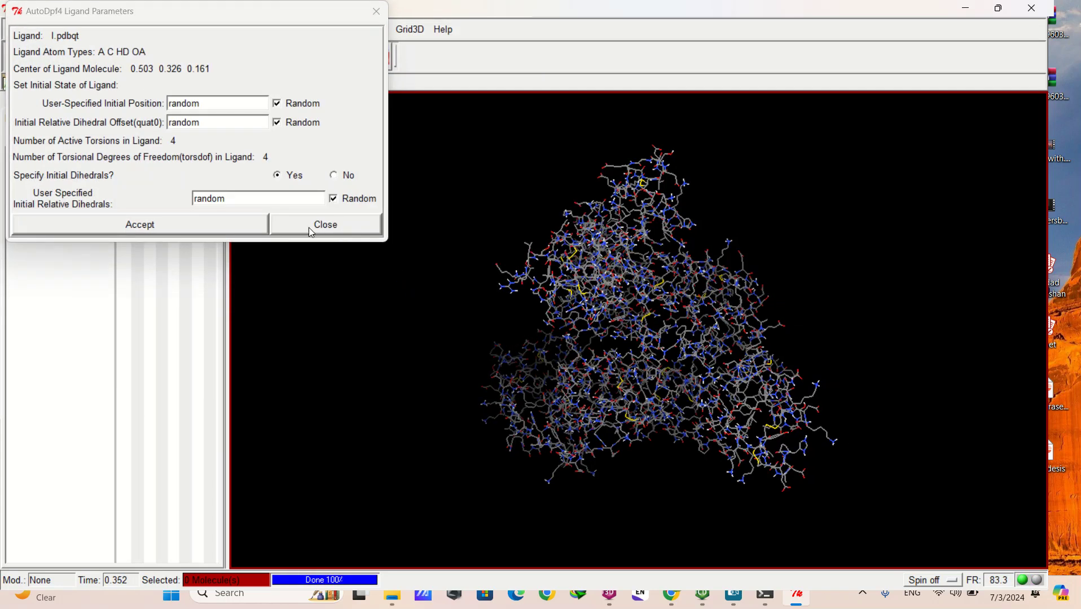
left_click(246, 224)
- Set the number of genetic algorithm runs to 50 and accept the search parameters
left_click(221, 84)
mouse_move(262, 160)
left_click(338, 169)
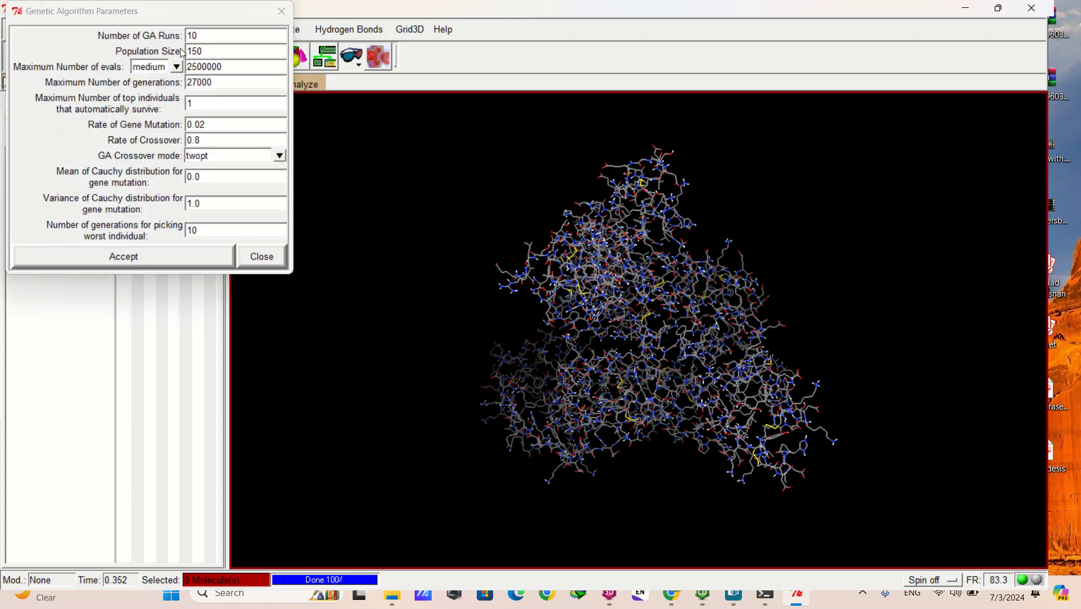
double_click(195, 35)
type("50")
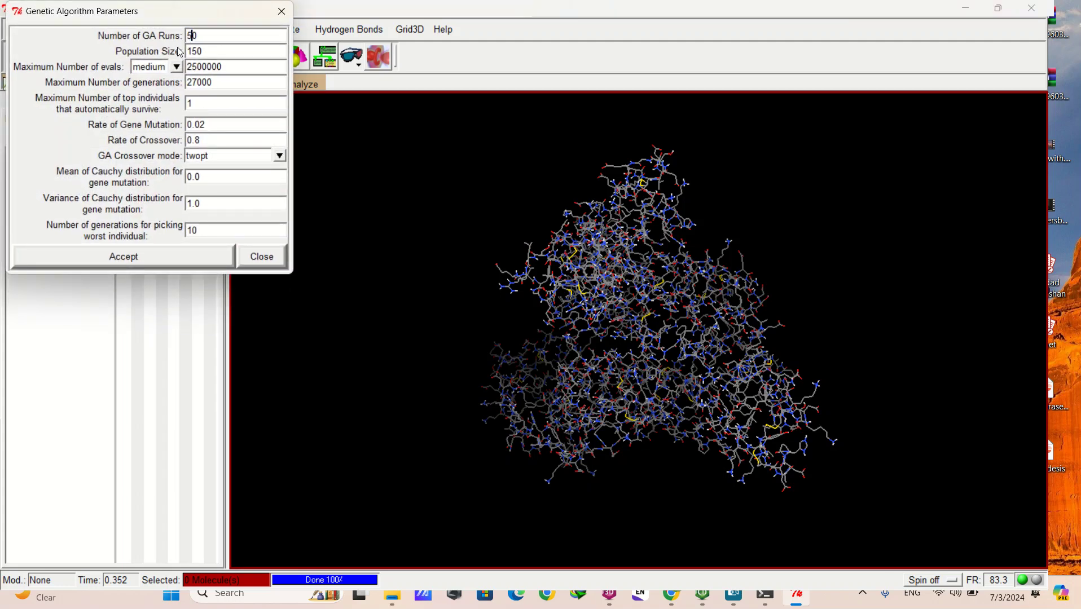
left_click(173, 255)
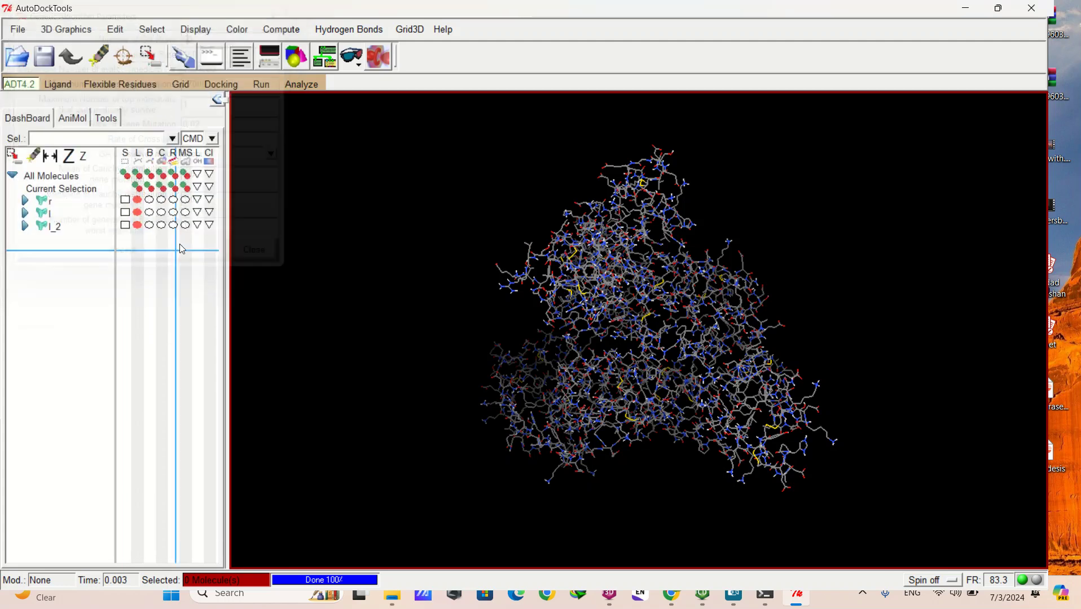
- Customize the docking run's step size parameters, accepting translation 0.2, quaternion 5.0 and torsion 5.0
left_click(221, 84)
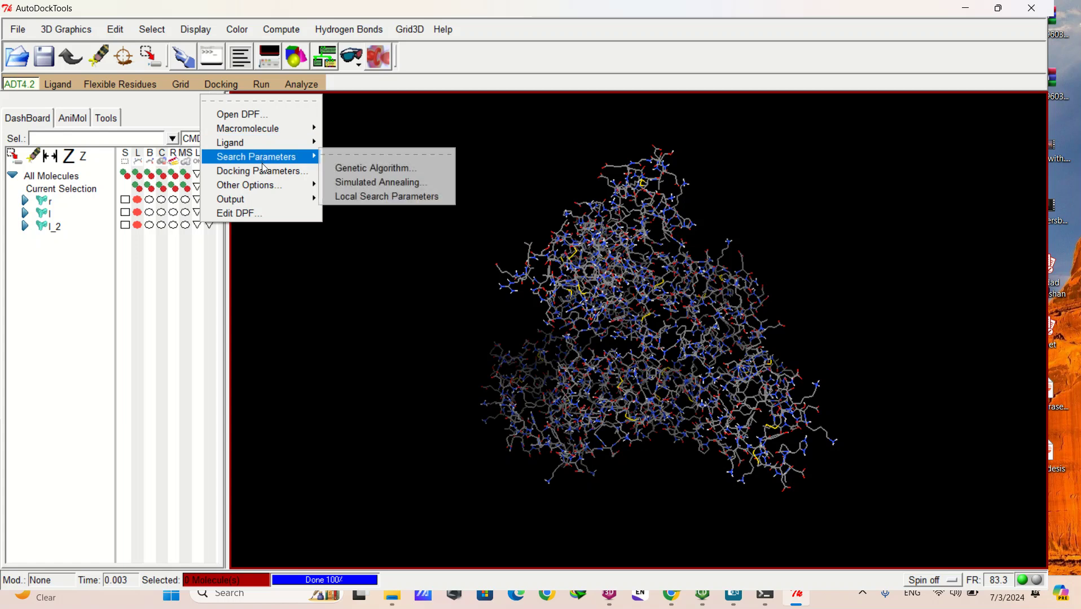
left_click(265, 171)
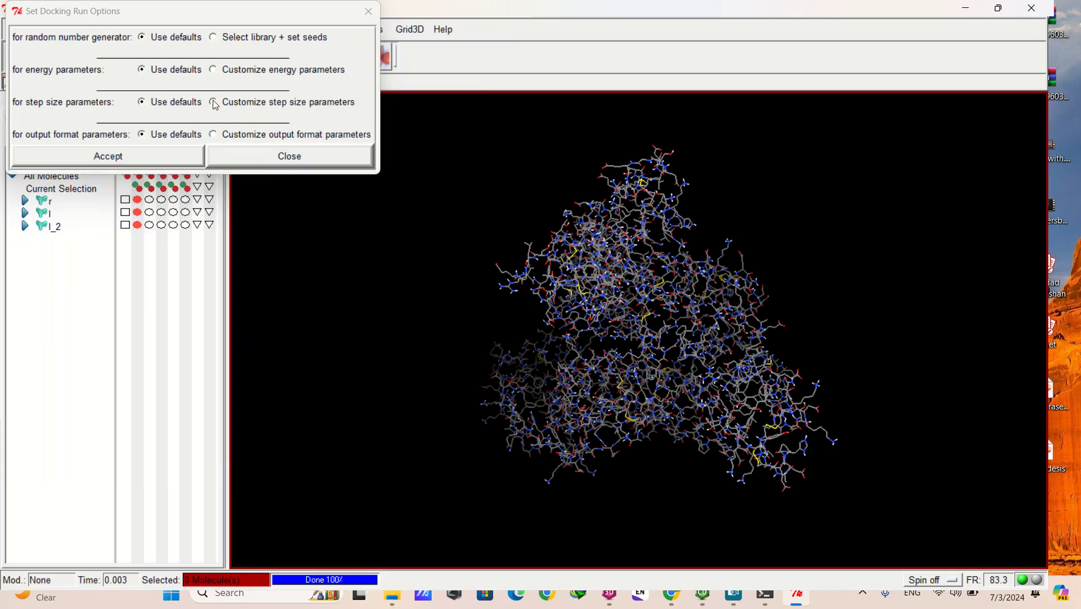
left_click(214, 103)
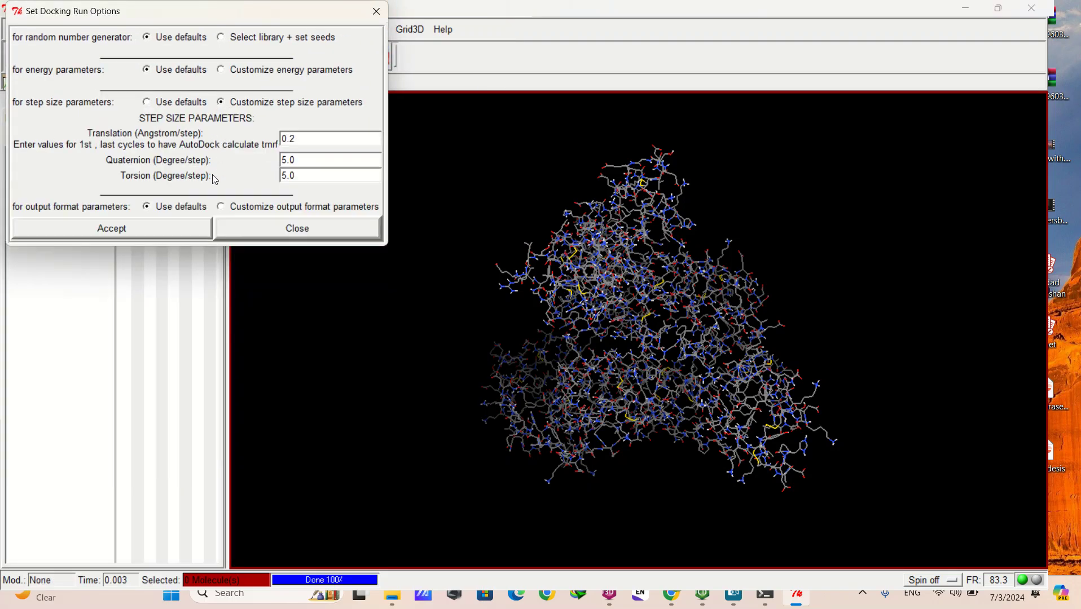
left_click(162, 231)
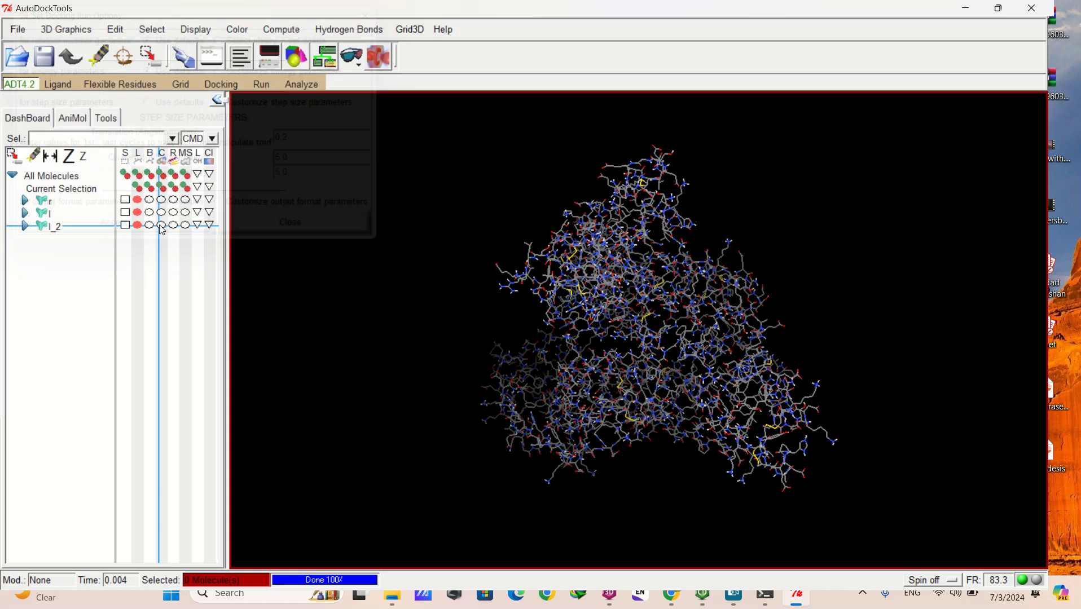
- Output the Lamarckian GA (4.2) docking parameter file as r.dpf in the Desktop folder blind
left_click(220, 84)
mouse_move(246, 197)
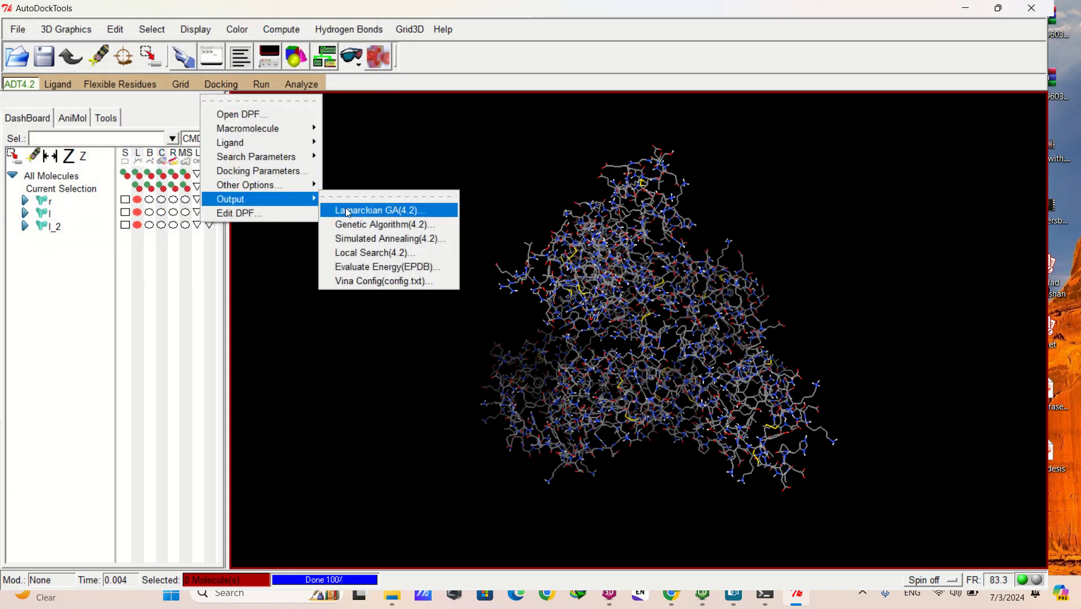
left_click(378, 210)
left_click(91, 159)
double_click(159, 173)
left_click(189, 282)
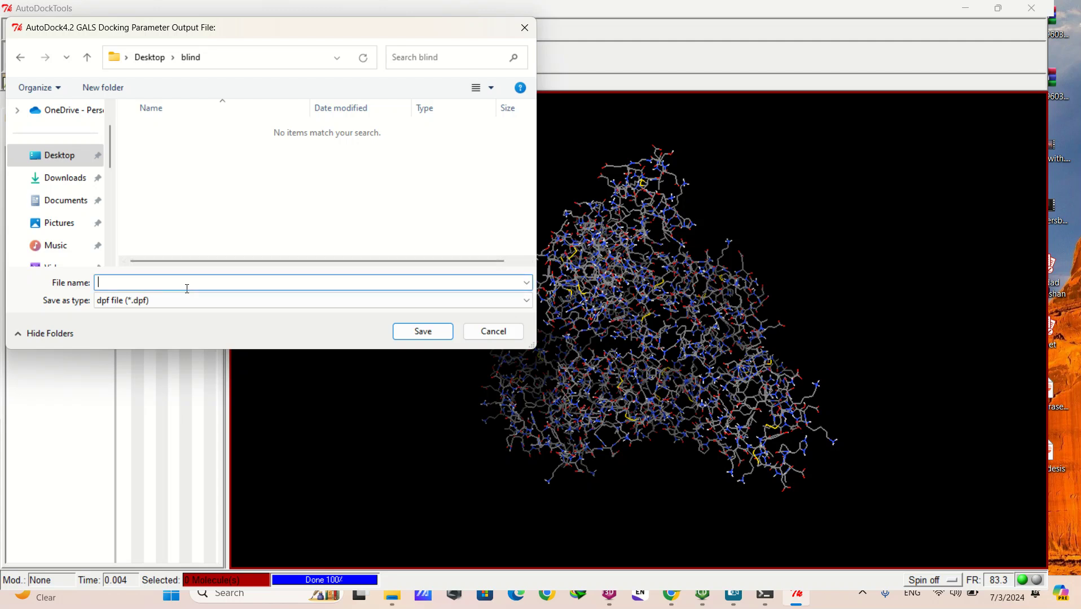
type("r.dpf")
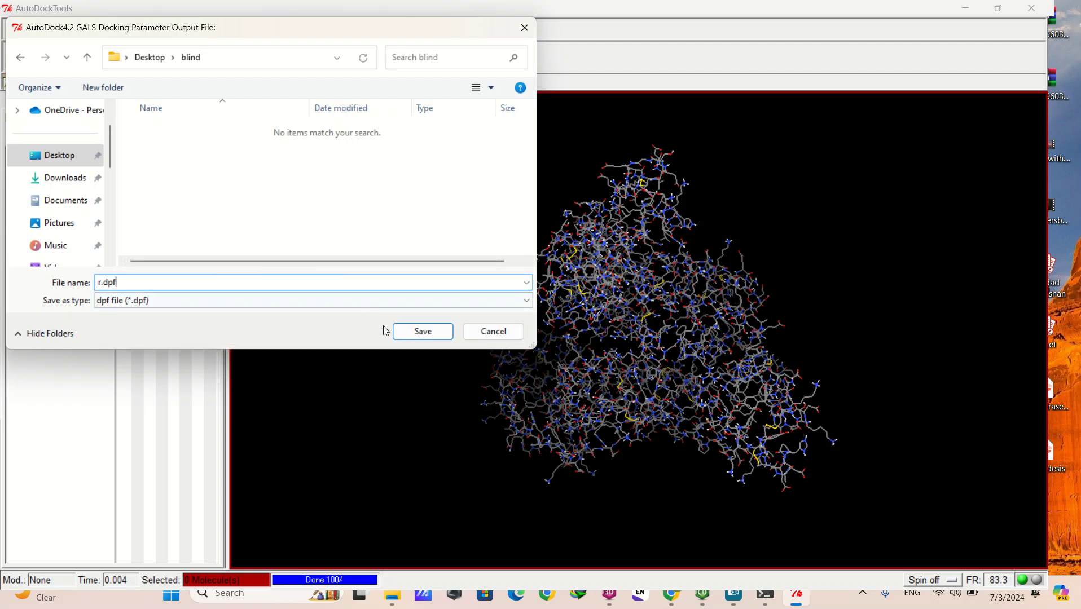
left_click(422, 332)
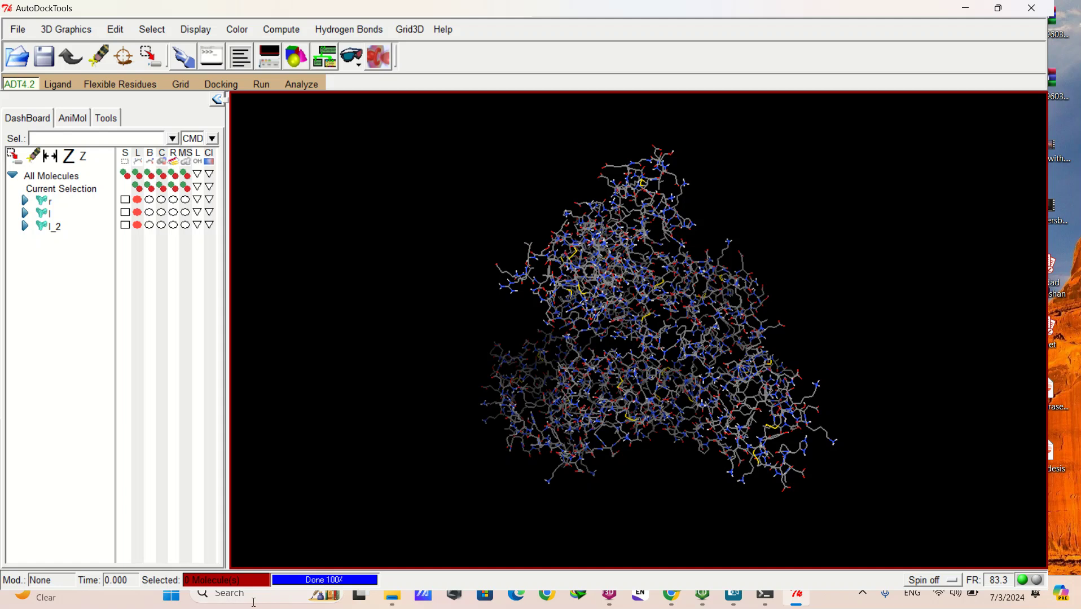
- Open Command Prompt and change the working directory to the Desktop folder blind
left_click(325, 589)
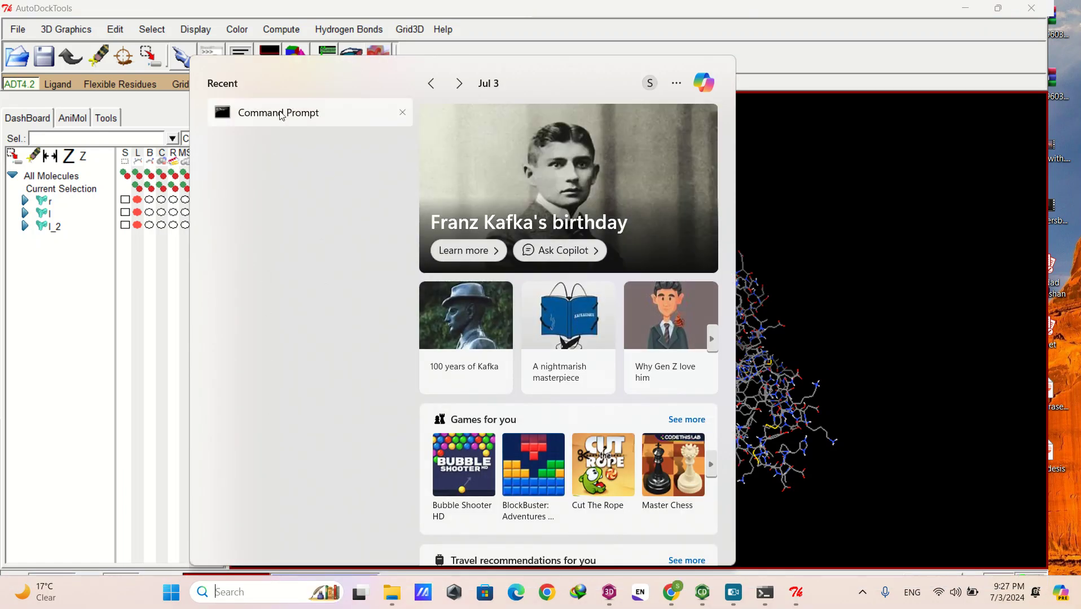
left_click(281, 113)
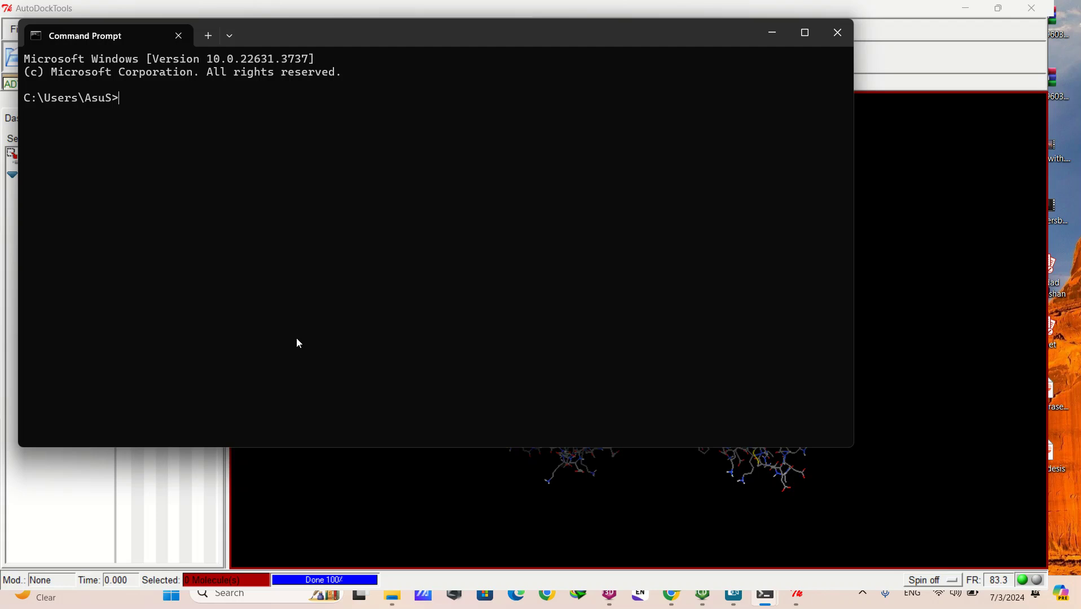
type("cd desktop")
key("Return")
type("cd")
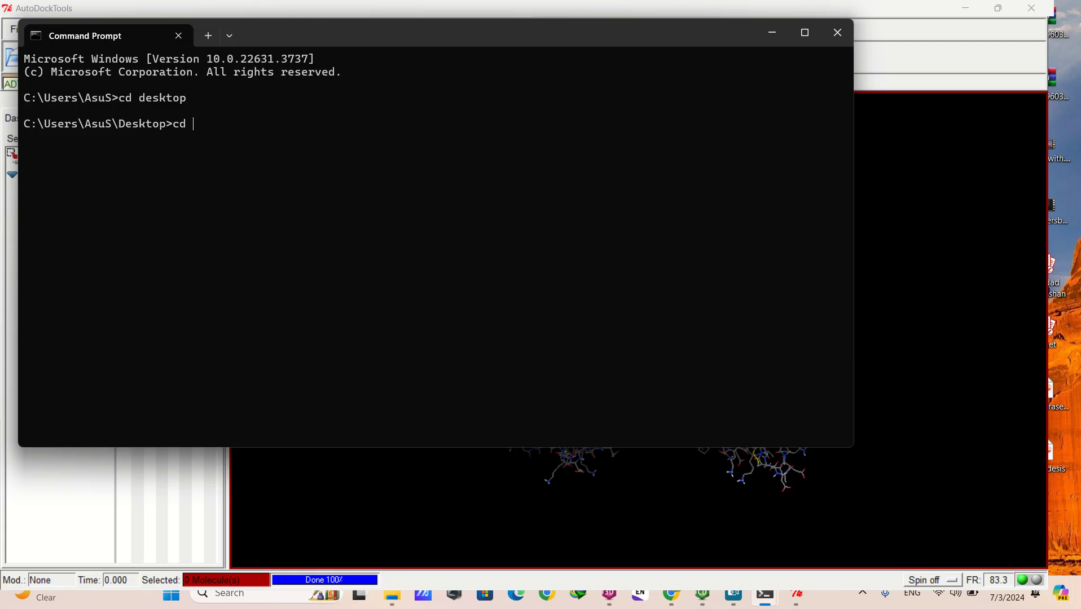
type(" blind")
key("Return")
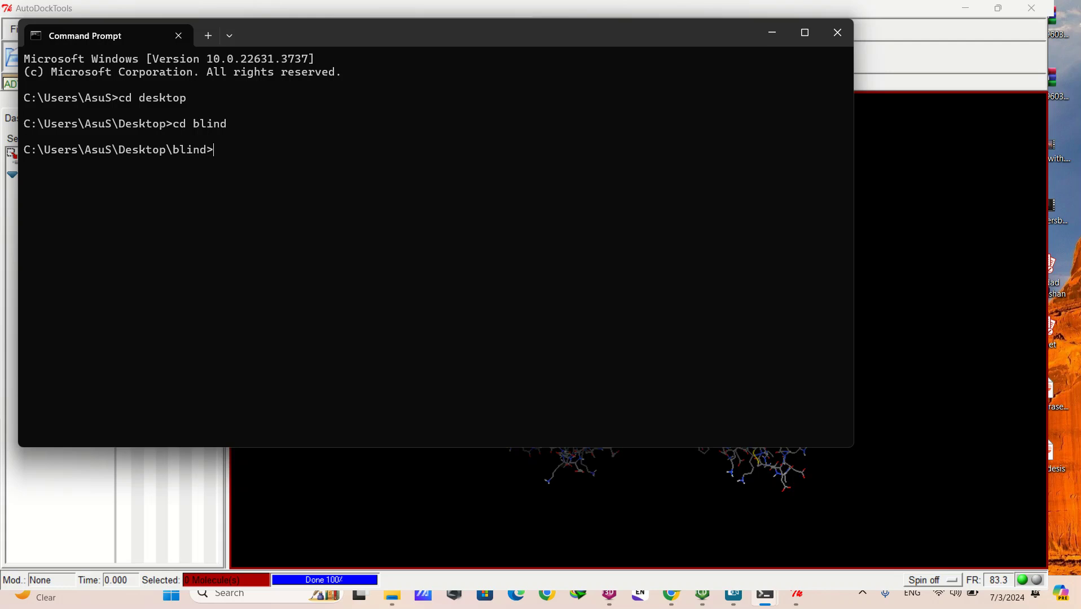
- Run "autogrid4 -p r.gpf -l r.glg" to compute the grid maps, and run "autodock4 -p r.dpf -l r.dlg" to dock
type("autogrid4 -p r.gpf -l r.glg")
key("Return")
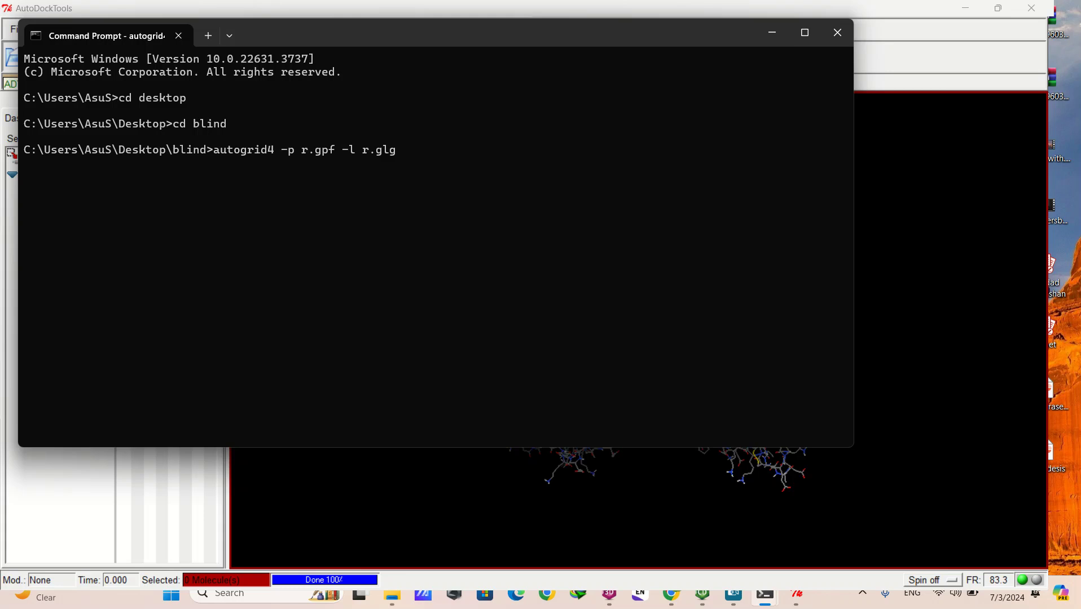
type("a")
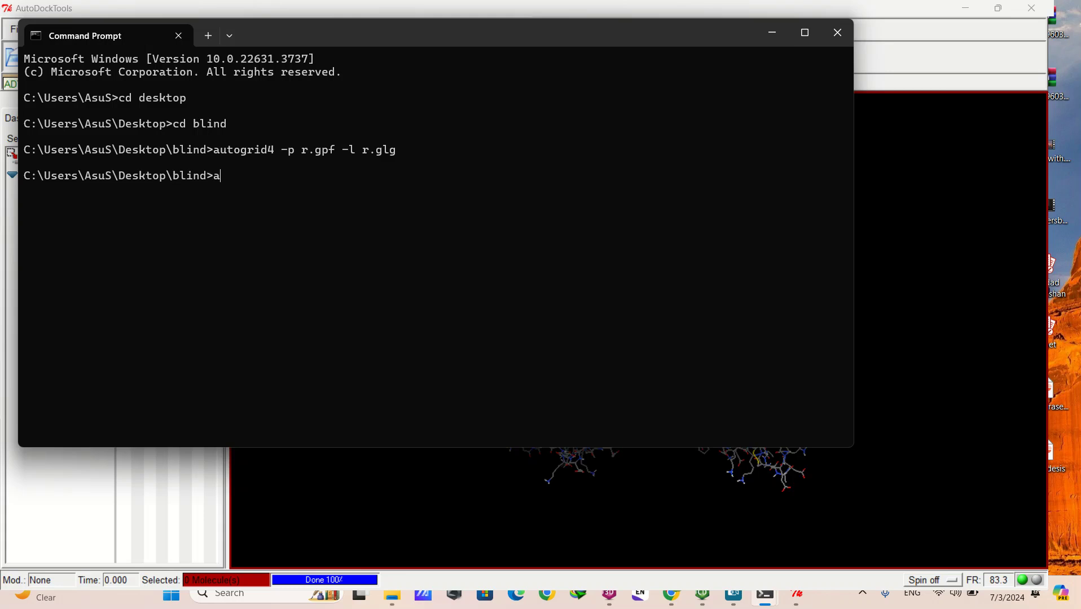
type("utodock4 -p r.dpf -l r.dlg")
key("Return")
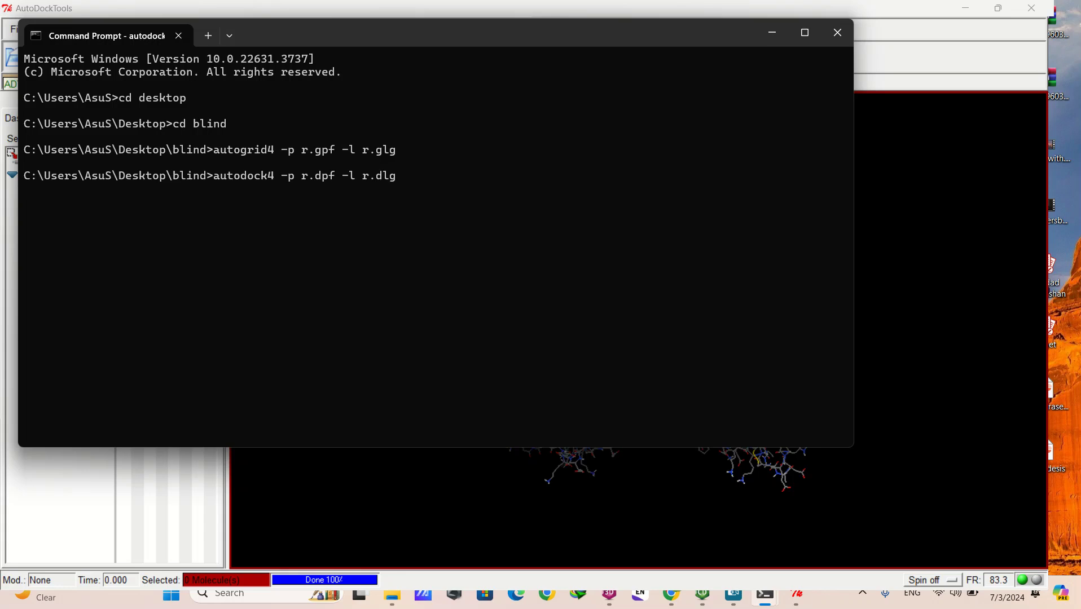
- Minimize the open windows and open the Desktop folder blind in a maximized File Explorer window
left_click(774, 31)
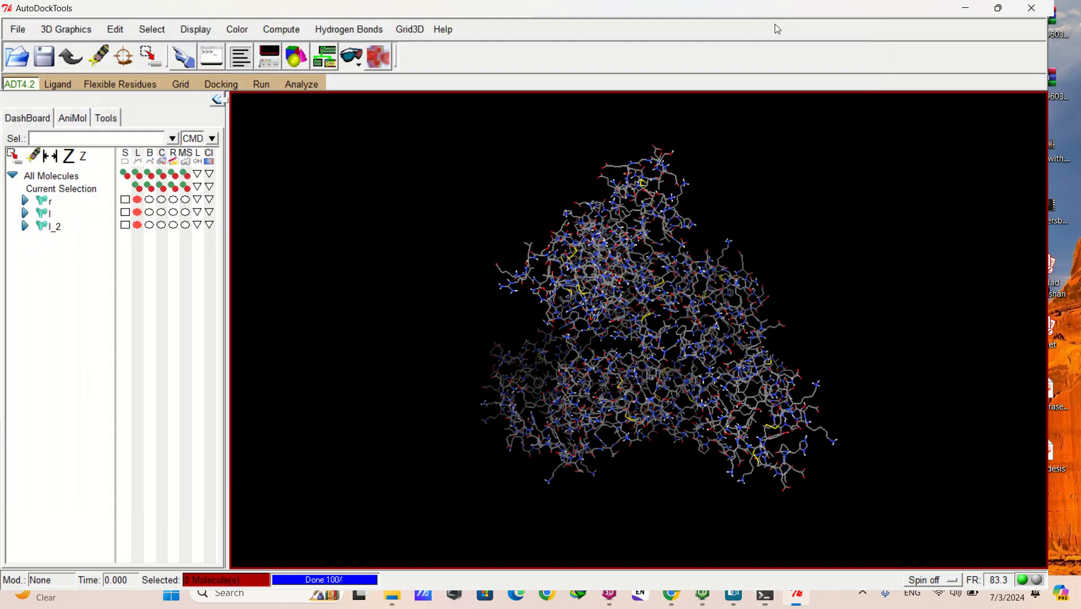
left_click(965, 9)
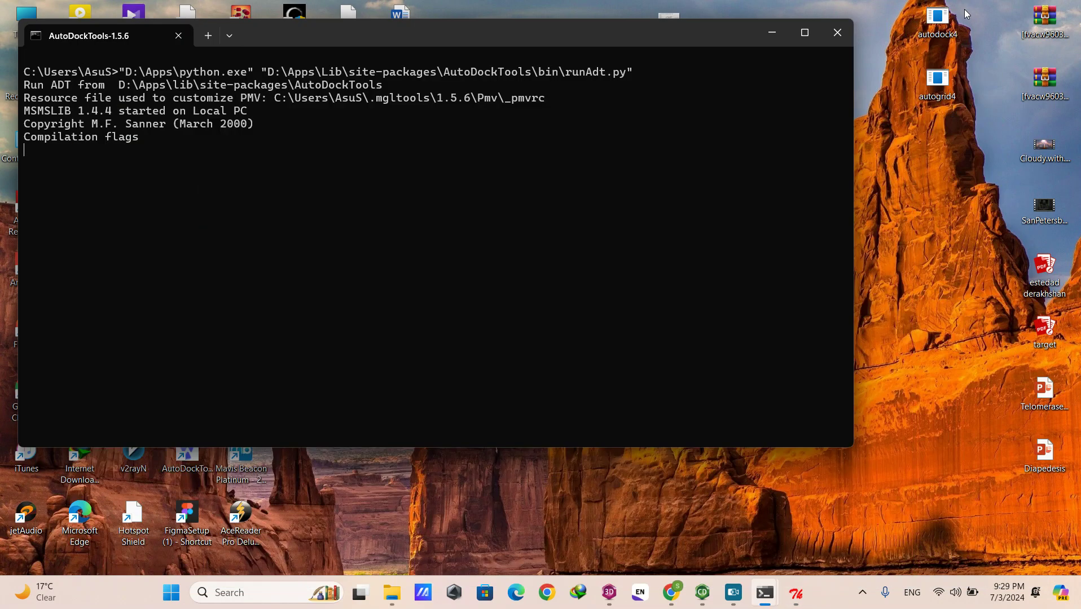
left_click(775, 31)
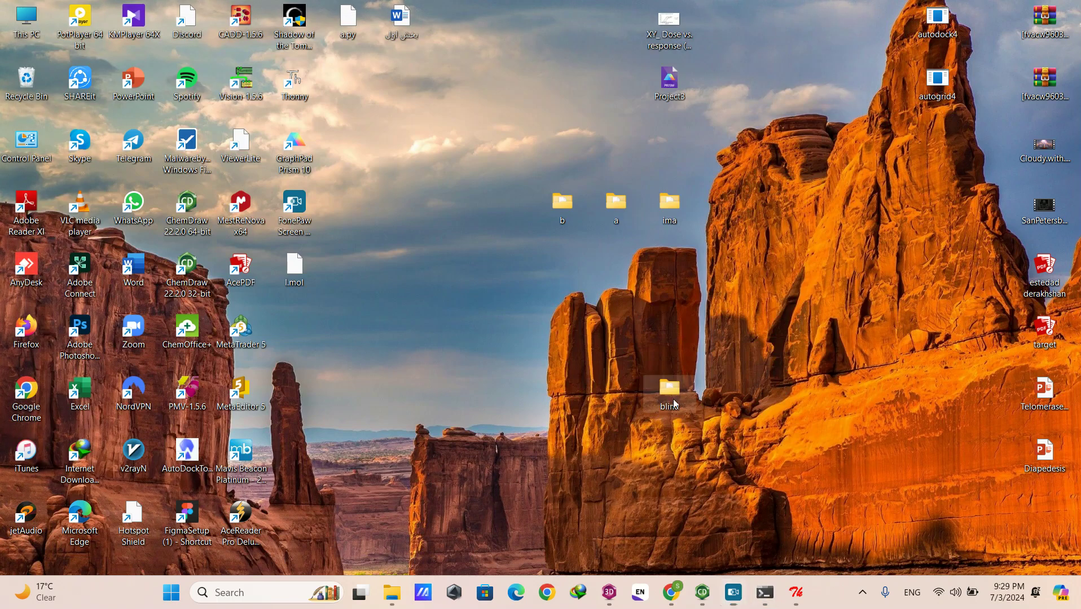
double_click(671, 395)
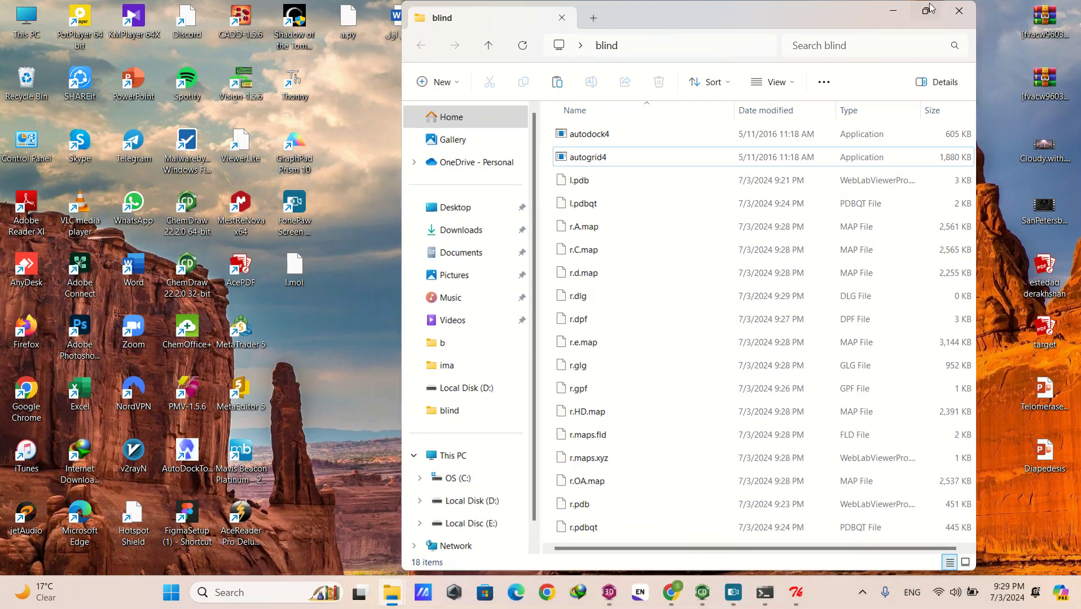
left_click(926, 10)
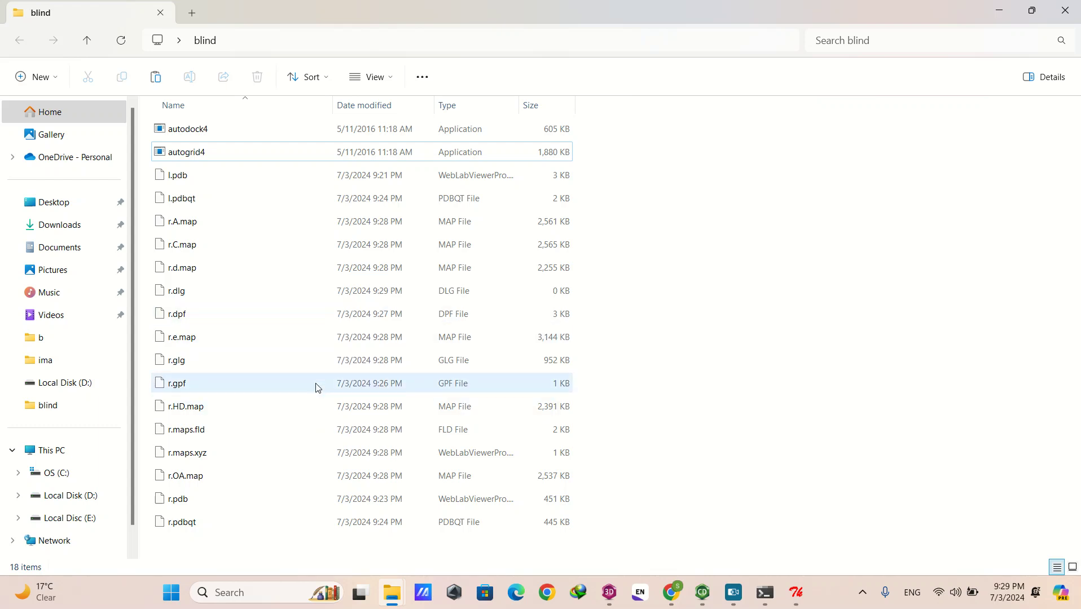
- Open the docking log r.dlg in Notepad and go to its end to check the run's progress
right_click(252, 299)
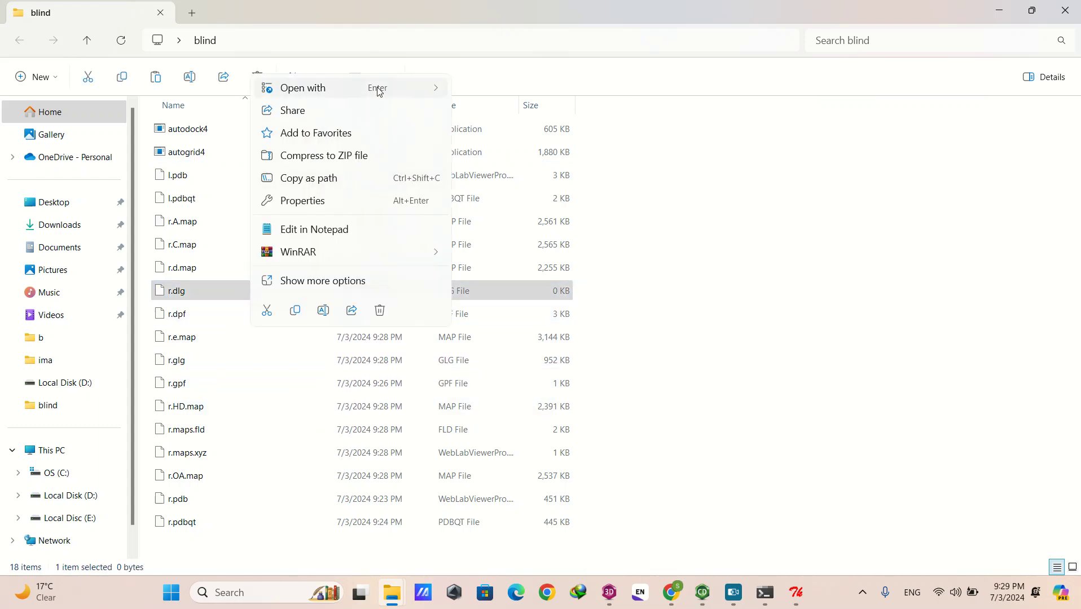
mouse_move(380, 90)
left_click(502, 91)
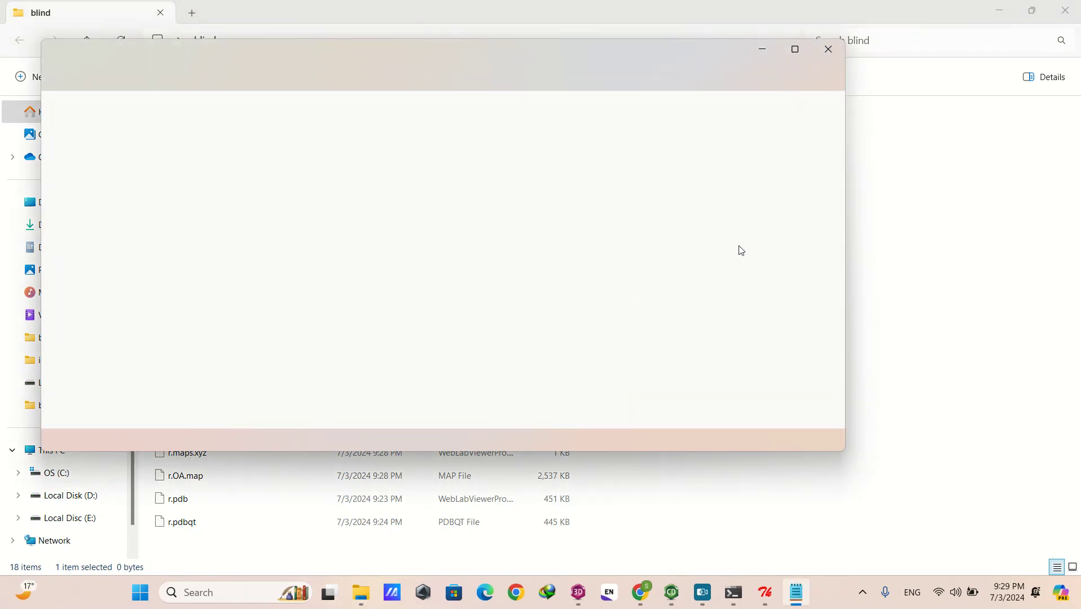
left_click_drag(840, 103, 846, 423)
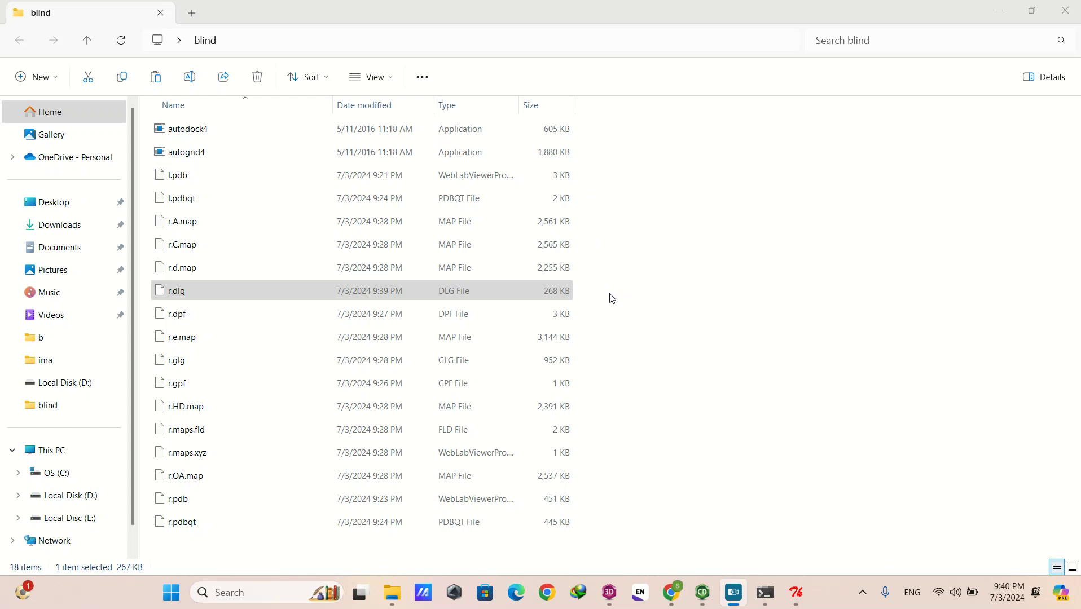
- Reopen the updated r.dlg in Notepad and check its last lines for the docking's completion status
left_click(550, 294)
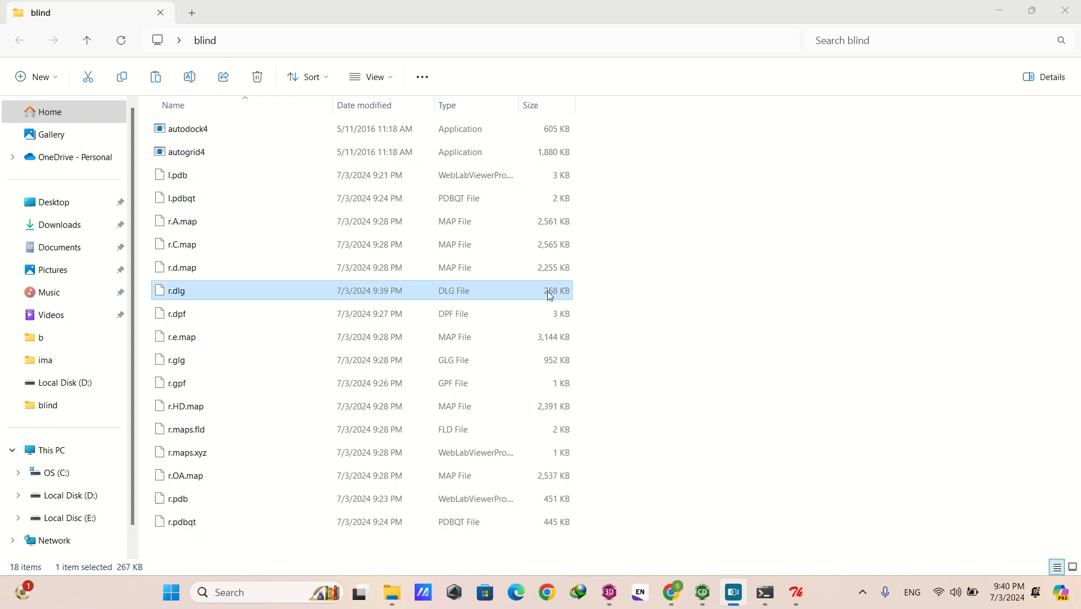
right_click(550, 294)
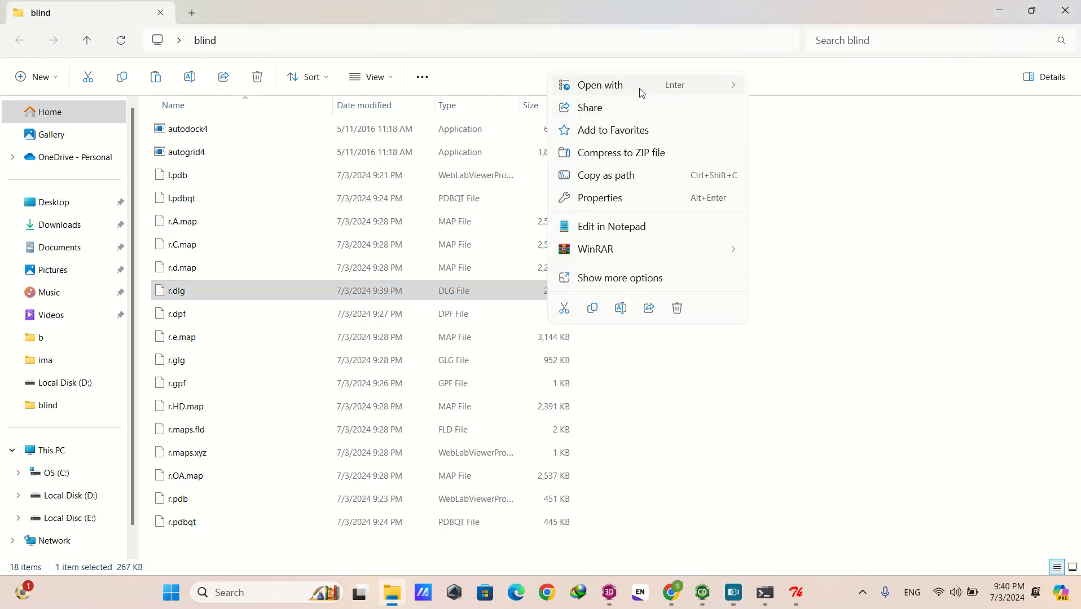
mouse_move(641, 90)
left_click(769, 90)
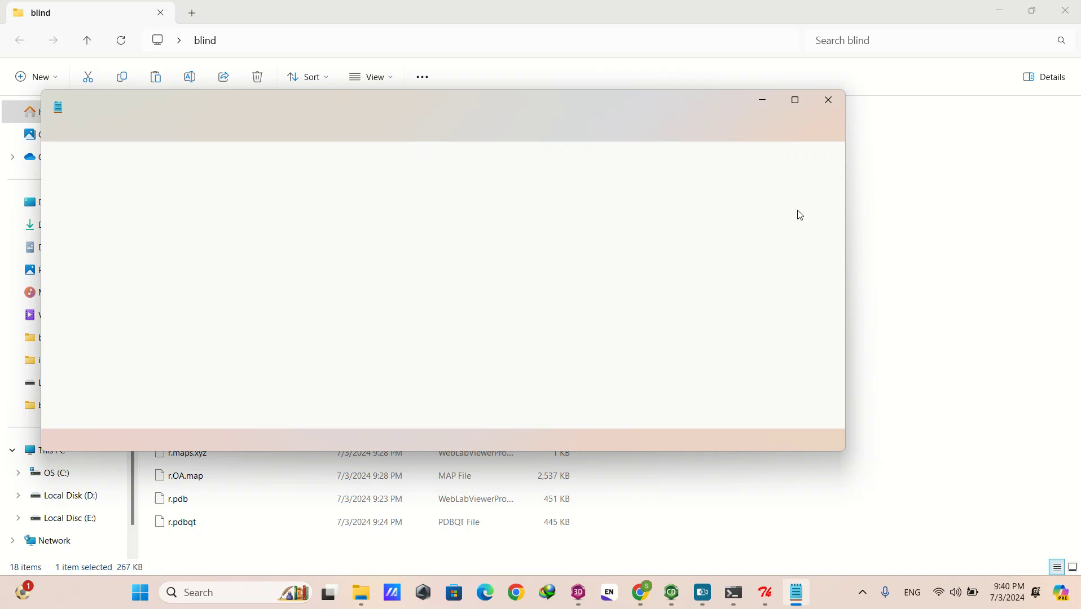
left_click_drag(840, 154, 847, 431)
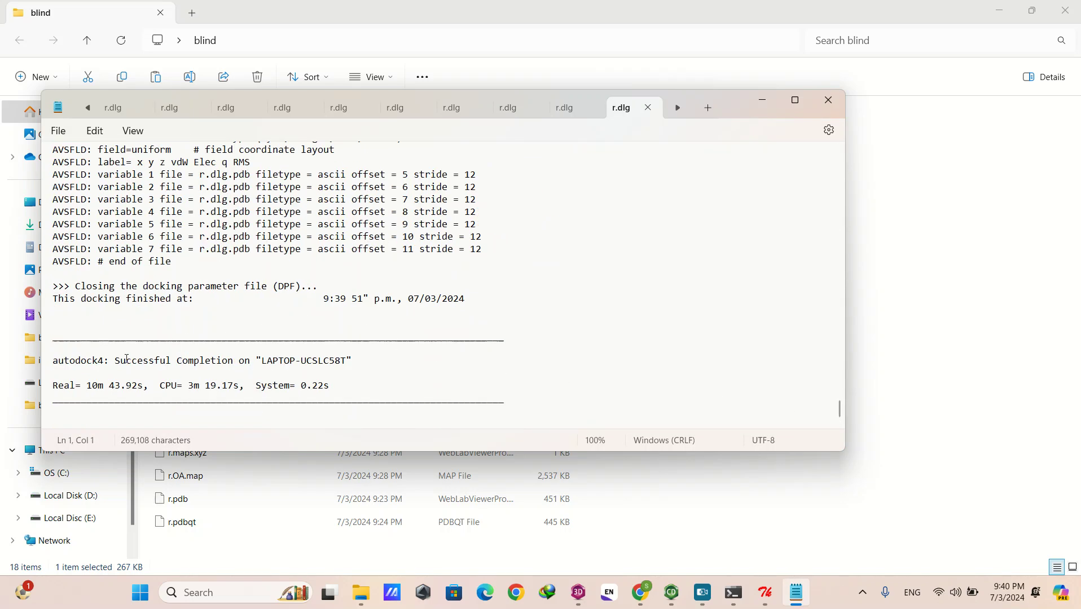
- Examine the docking results in r.dlg, including the cluster models' binding energies, the RMSD table and the clustering histogram
scroll(524, 343, "up", 20)
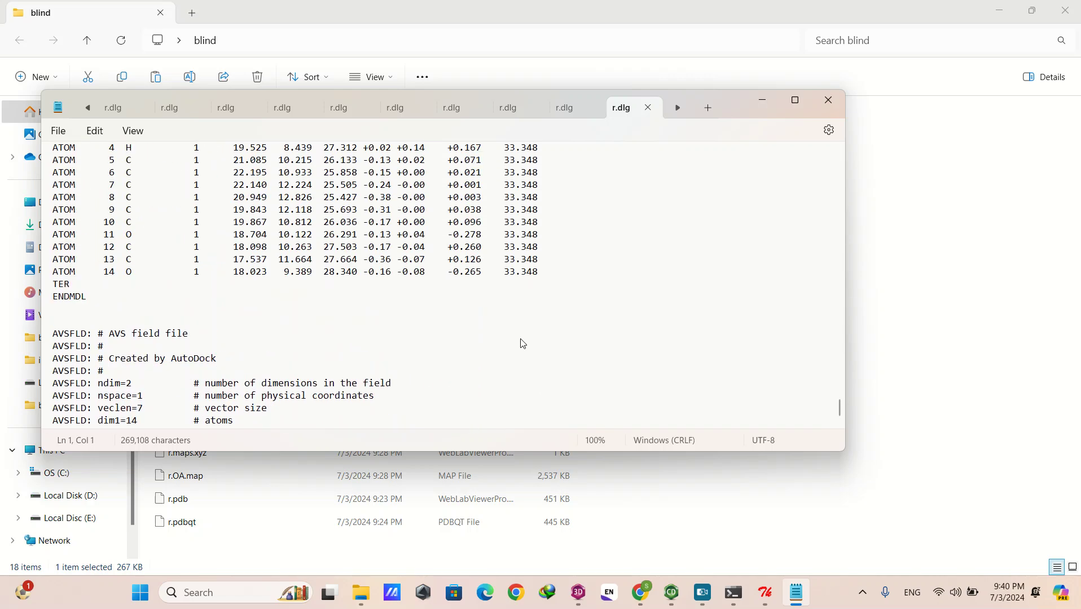
scroll(525, 342, "down", 11)
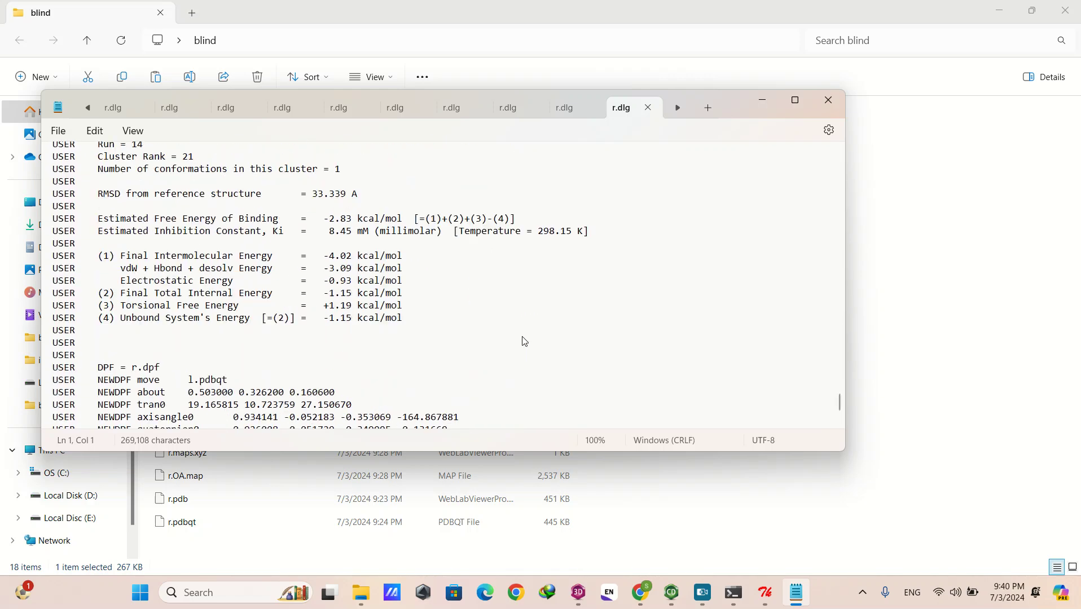
scroll(531, 337, "up", 20)
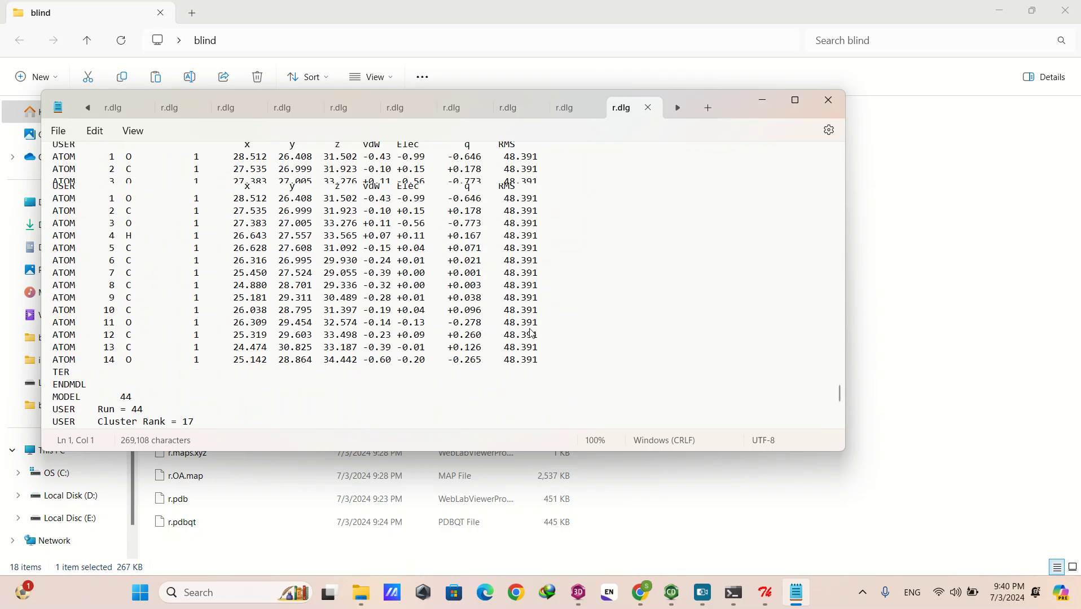
scroll(534, 330, "up", 20)
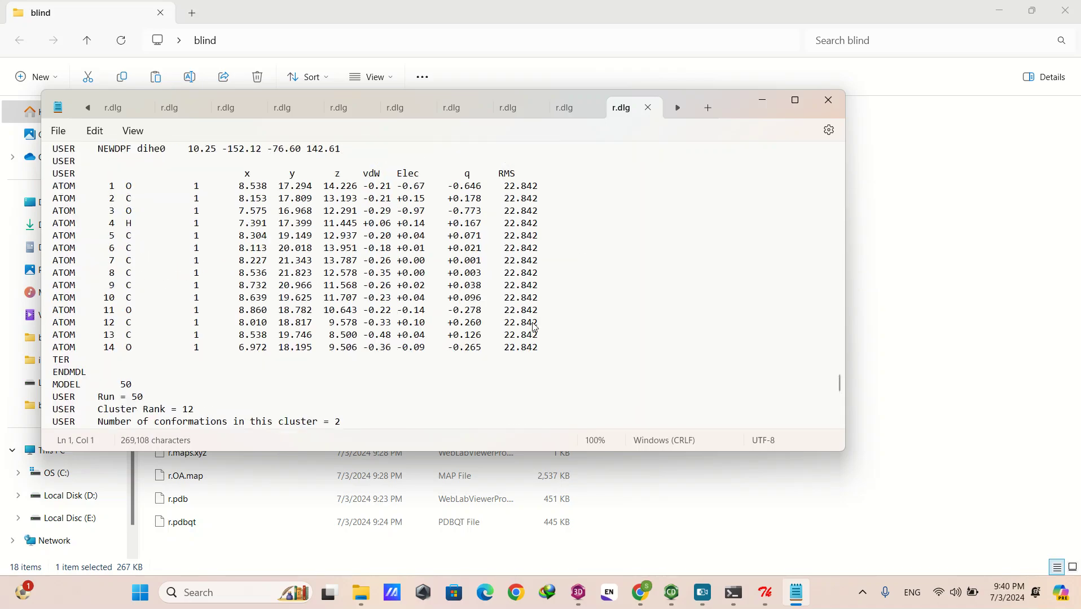
scroll(535, 315, "up", 20)
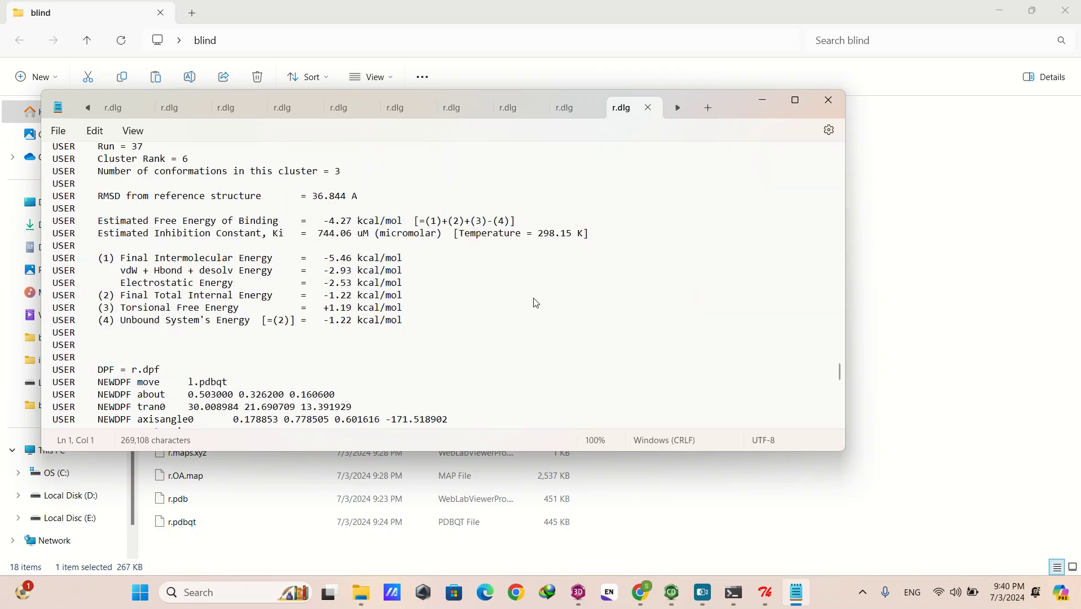
scroll(536, 303, "up", 20)
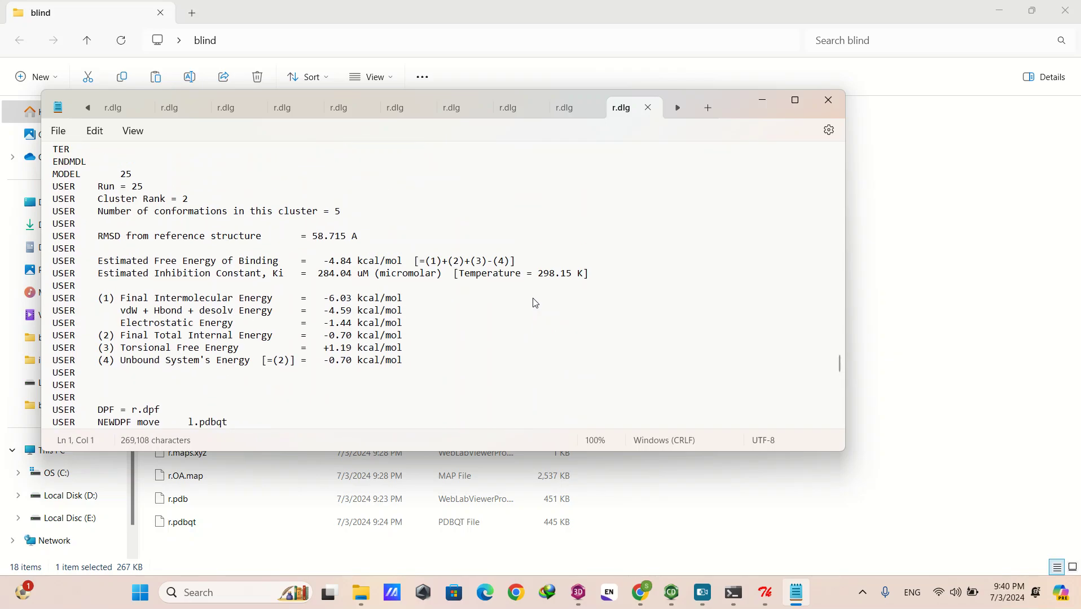
scroll(537, 304, "up", 20)
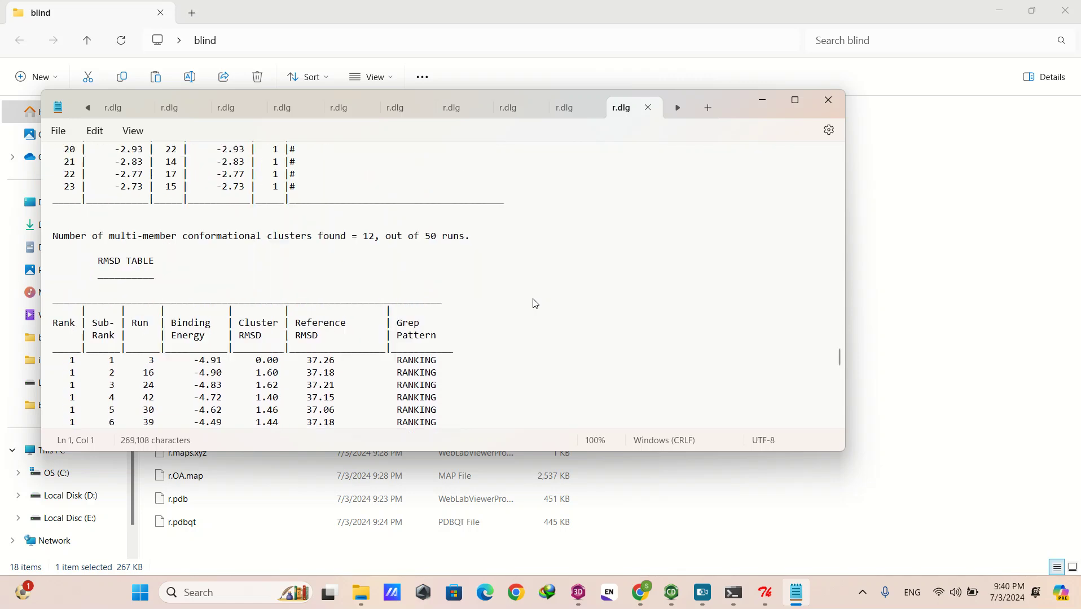
scroll(535, 304, "down", 4)
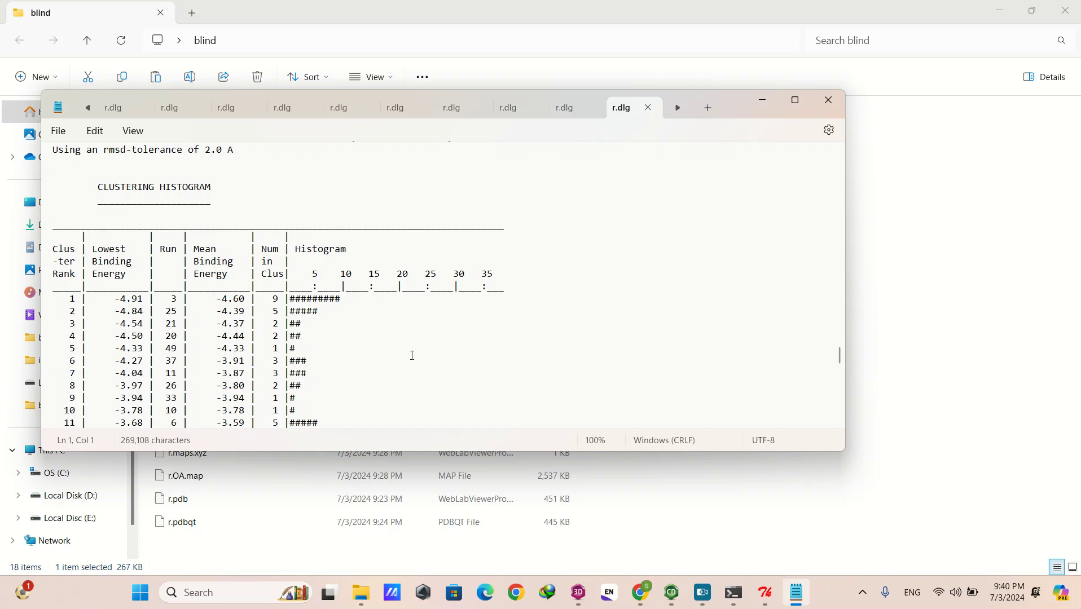
- Review the clustering histogram in r.dlg, comparing each cluster's binding energies and size, along with the cluster analysis summary above it
scroll(413, 355, "down", 1)
scroll(415, 359, "up", 1)
left_click(497, 296)
scroll(504, 305, "down", 1)
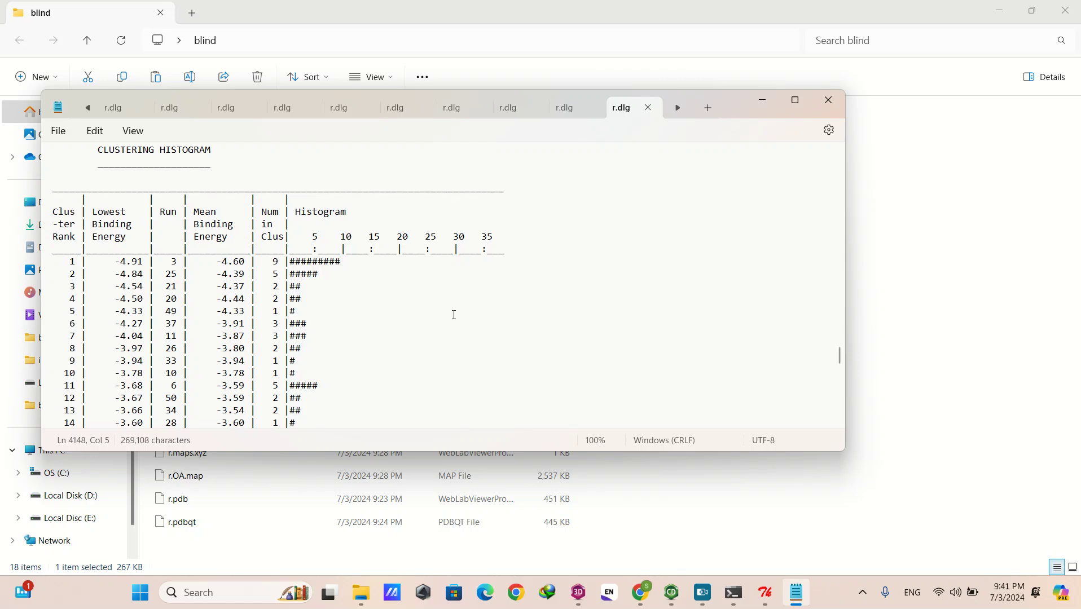
left_click(334, 275)
left_click(350, 266)
scroll(306, 263, "down", 10)
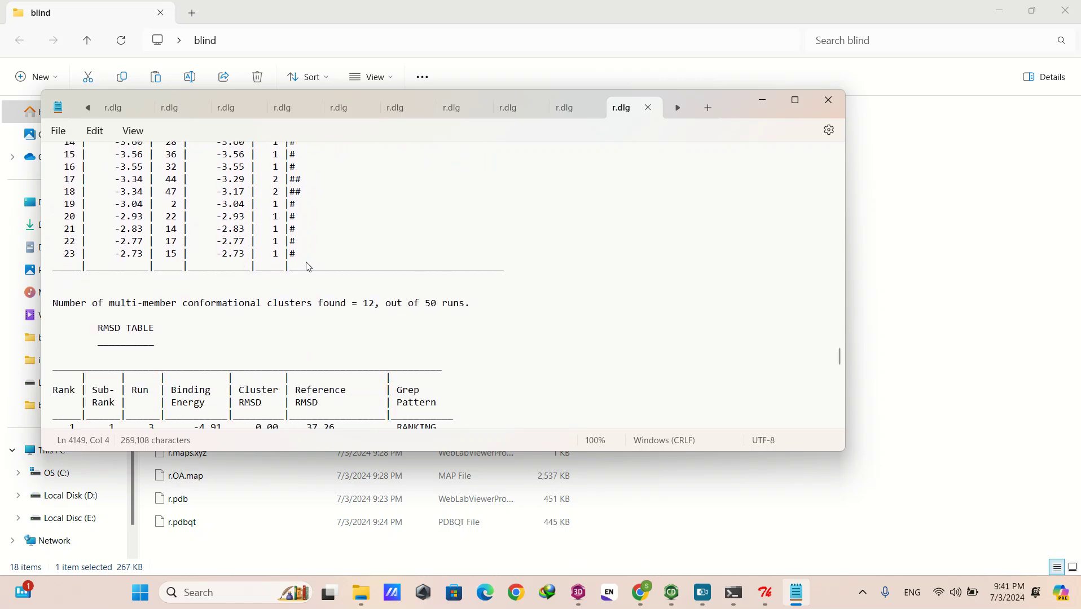
scroll(309, 263, "up", 7)
scroll(327, 278, "up", 2)
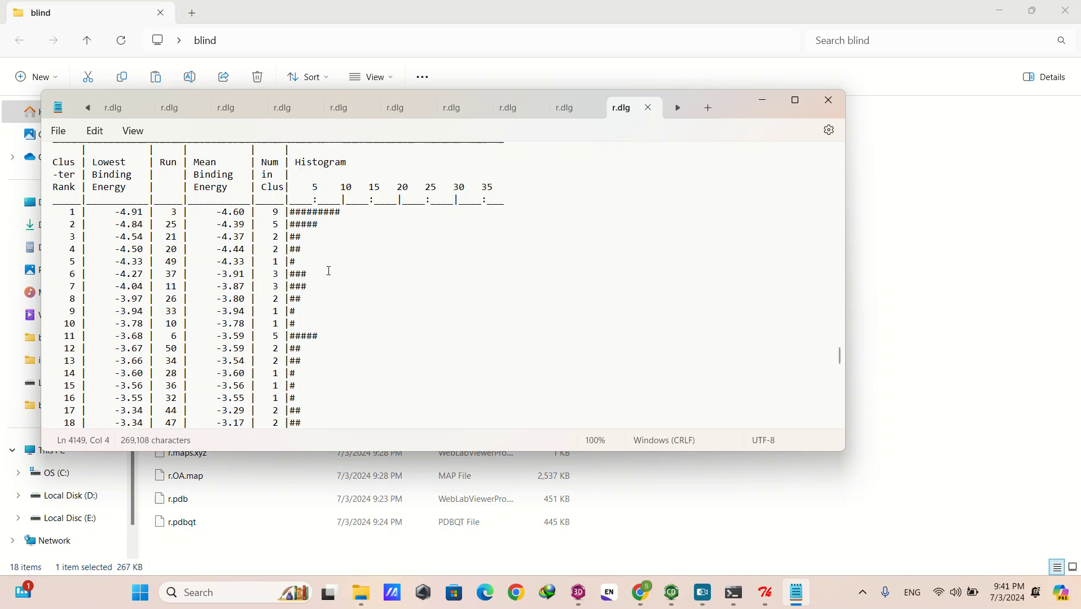
left_click(349, 211)
scroll(350, 211, "up", 6)
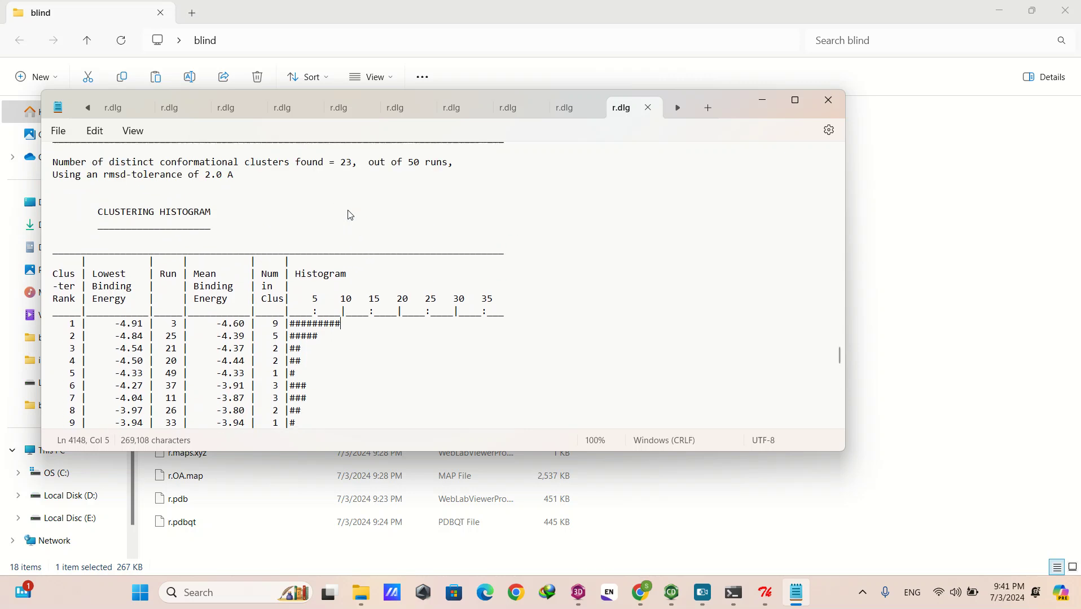
scroll(349, 230, "up", 5)
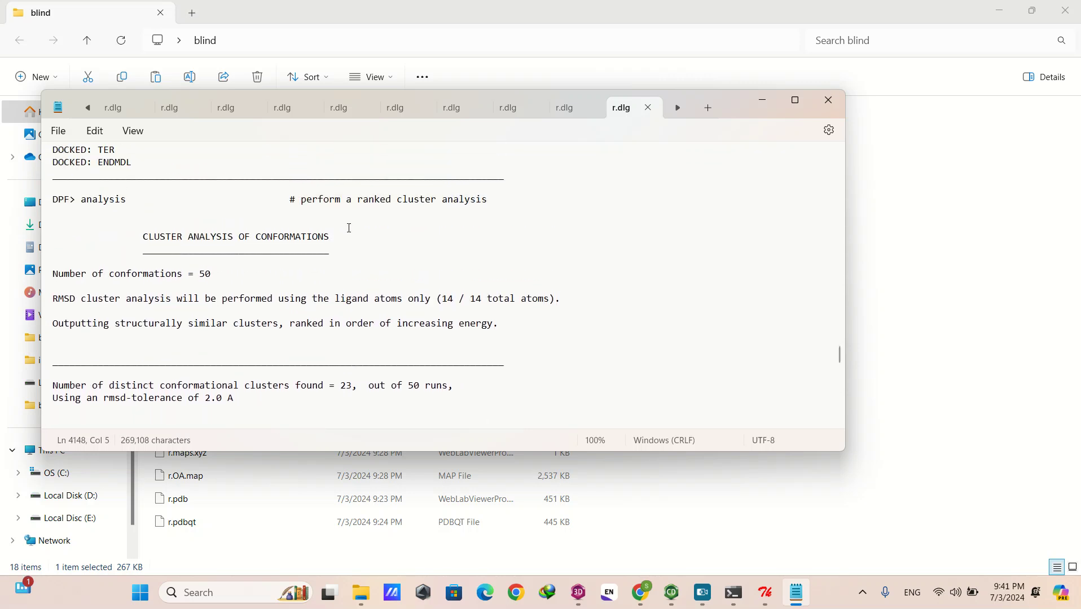
scroll(353, 234, "down", 5)
scroll(353, 234, "down", 5)
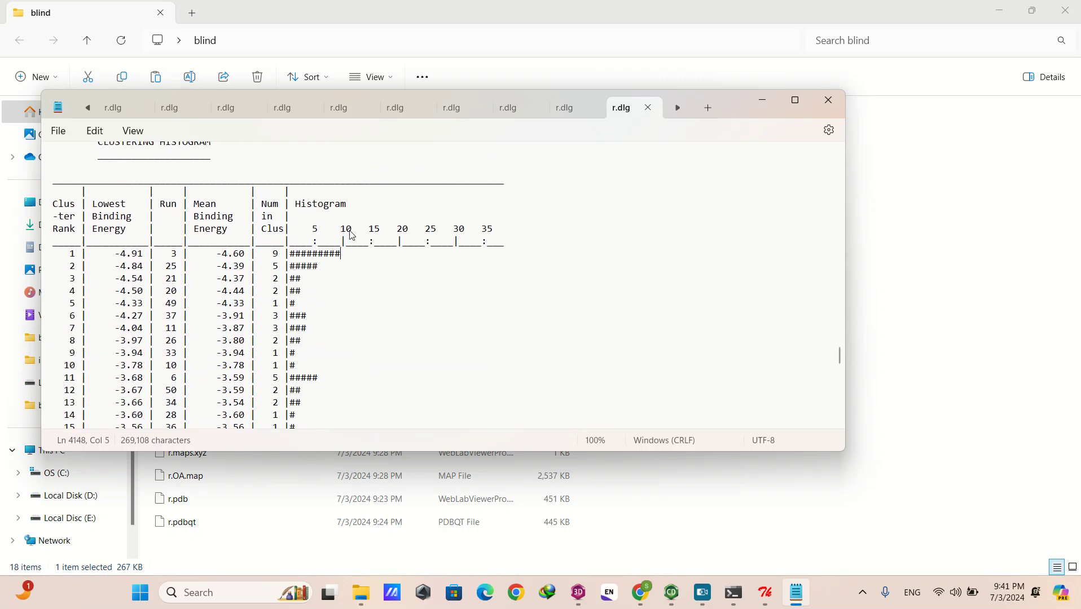